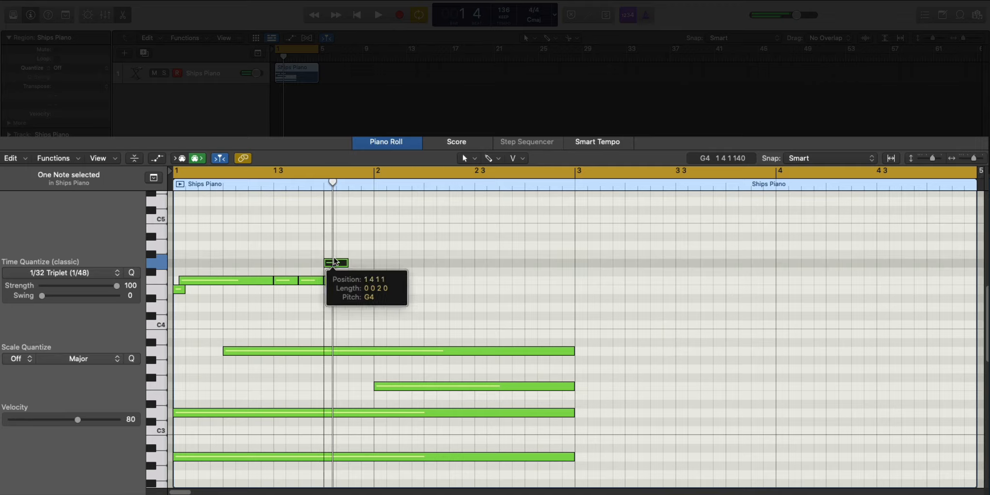
Step: Lengthen the last F4 melody note so it ends at bar 3, and play back the phrase
key("space")
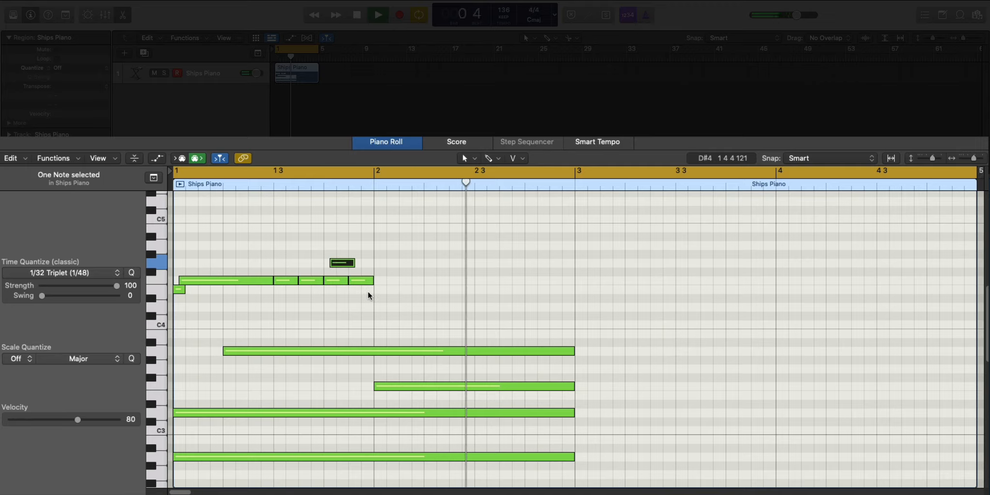
key("Return")
left_click_drag(371, 281, 575, 303)
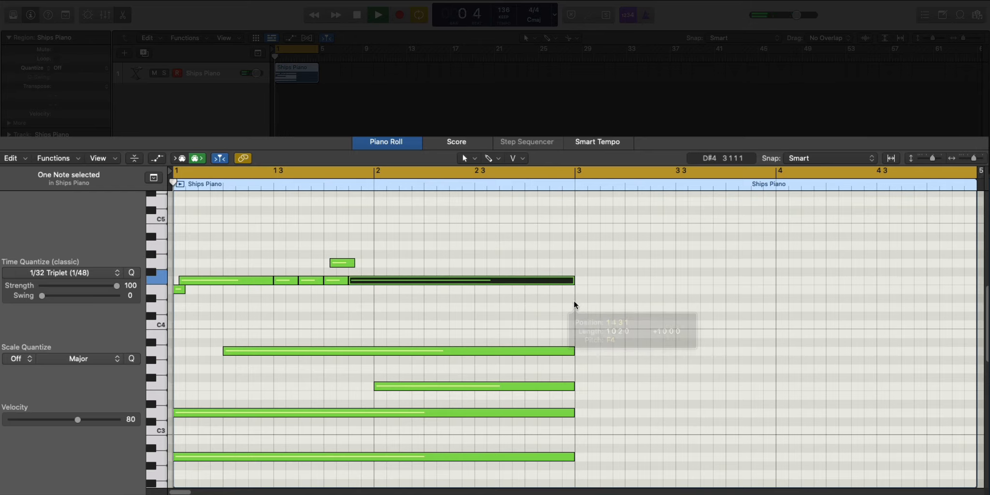
scroll(537, 325, "down", 2)
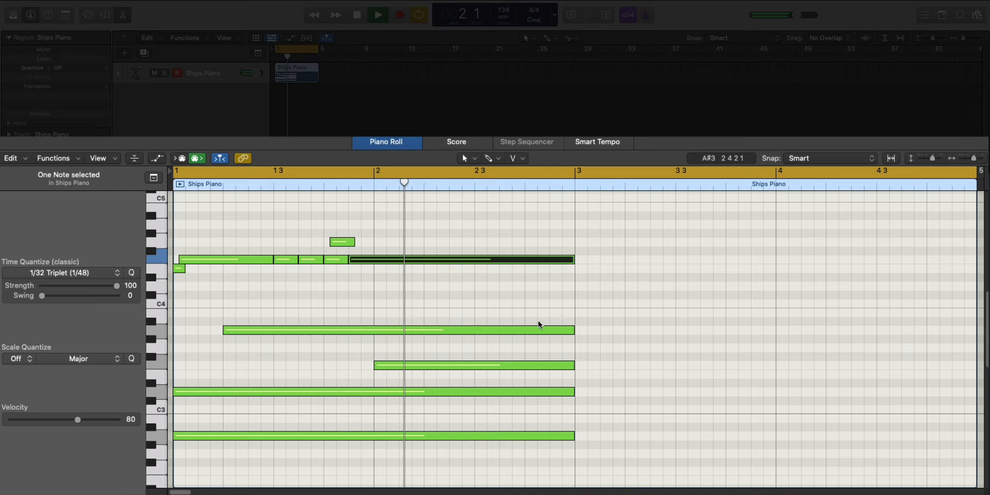
key("space")
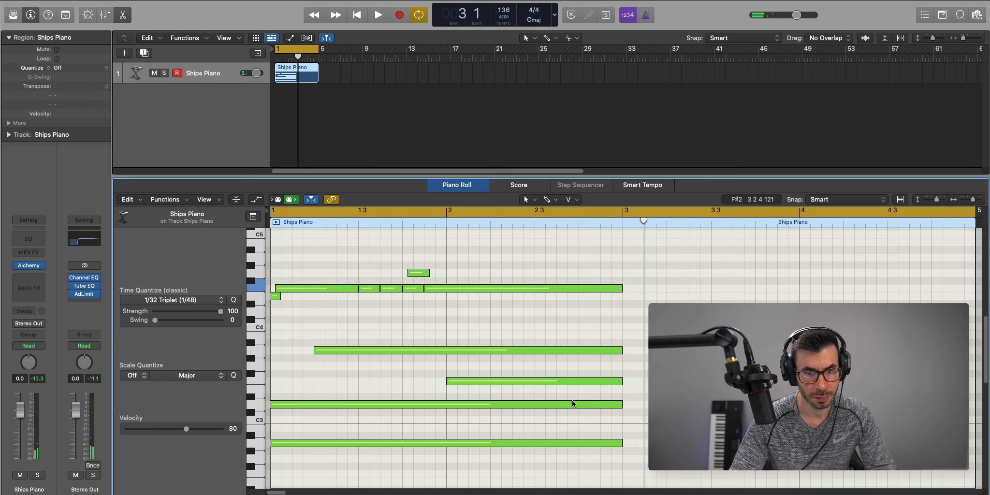
Step: Repeat all the notes of the first two bars into bars 3 and 4, and delete the leftover region after bar 5
left_click_drag(706, 466, 278, 256)
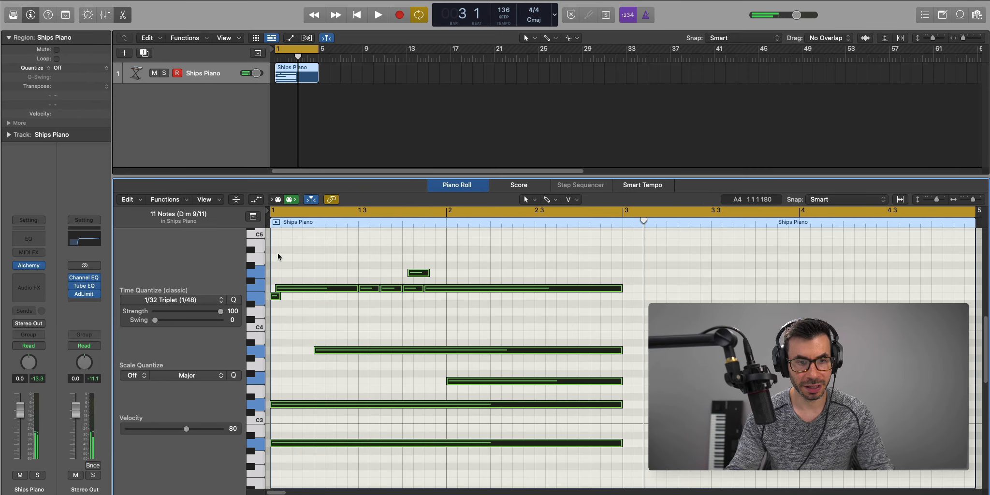
key("super+r")
key("space")
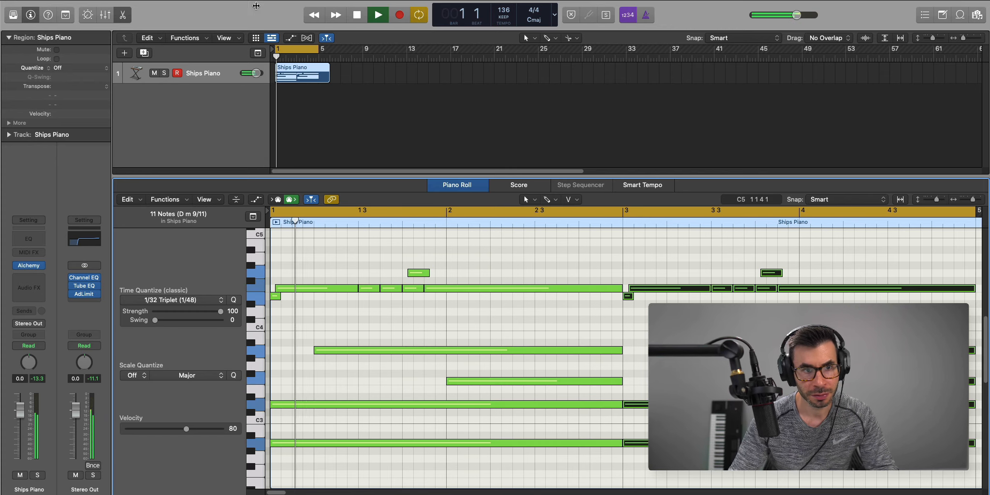
left_click(324, 71)
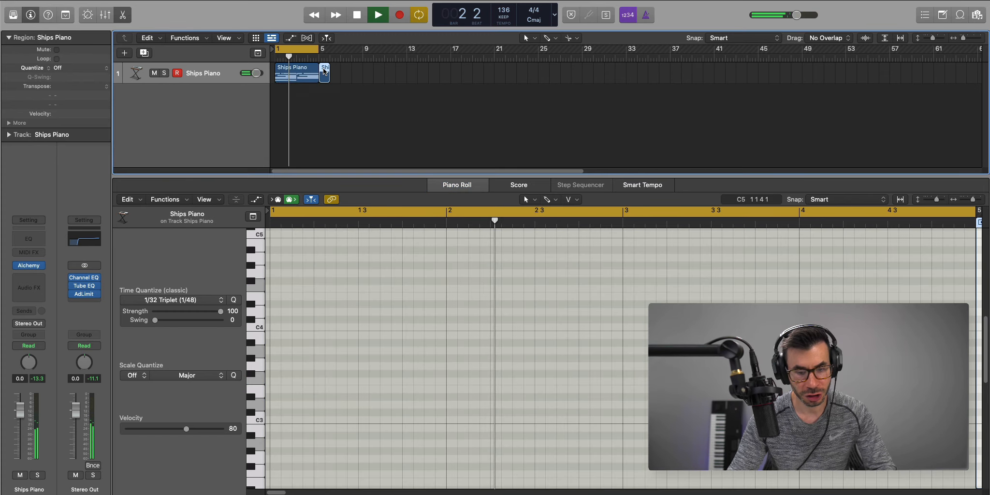
key("Delete")
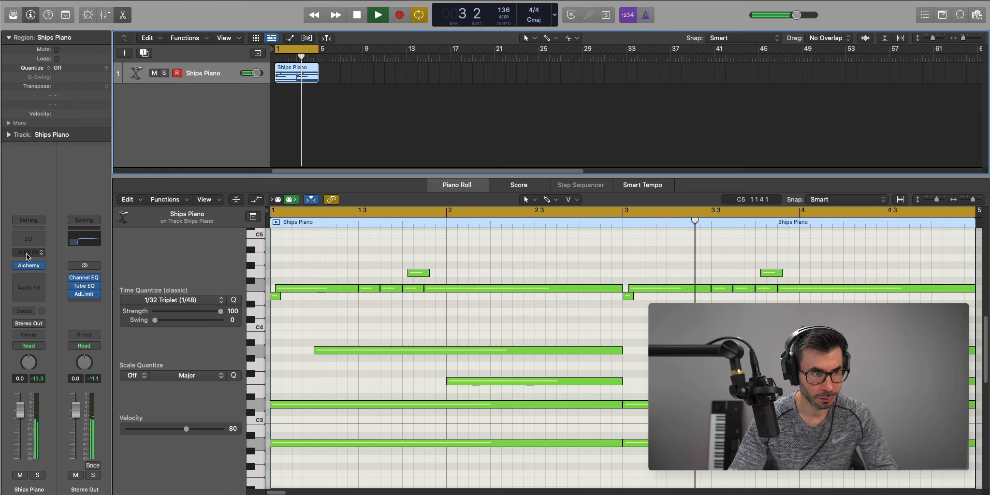
Step: Set Mod Effects to 22.1 % in the Ships Piano track's Alchemy instrument, and close its window
key("v")
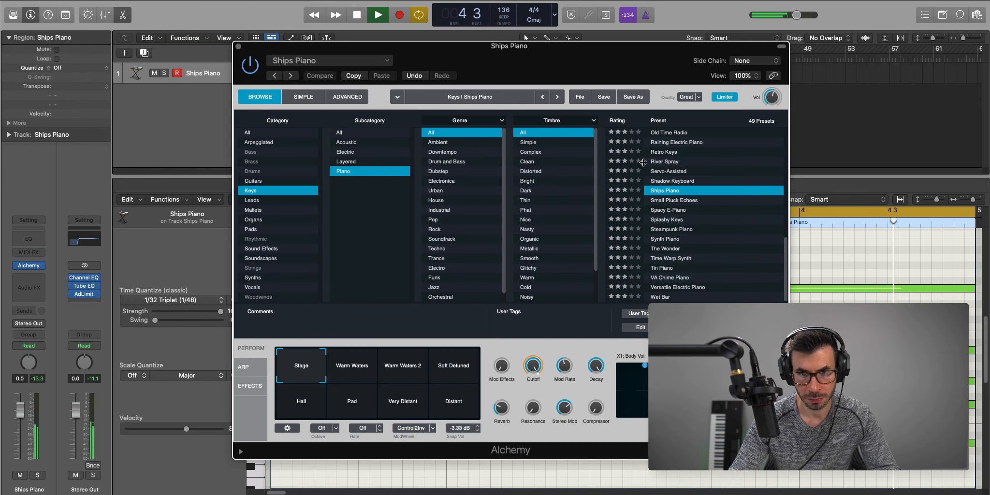
left_click_drag(579, 57, 563, 58)
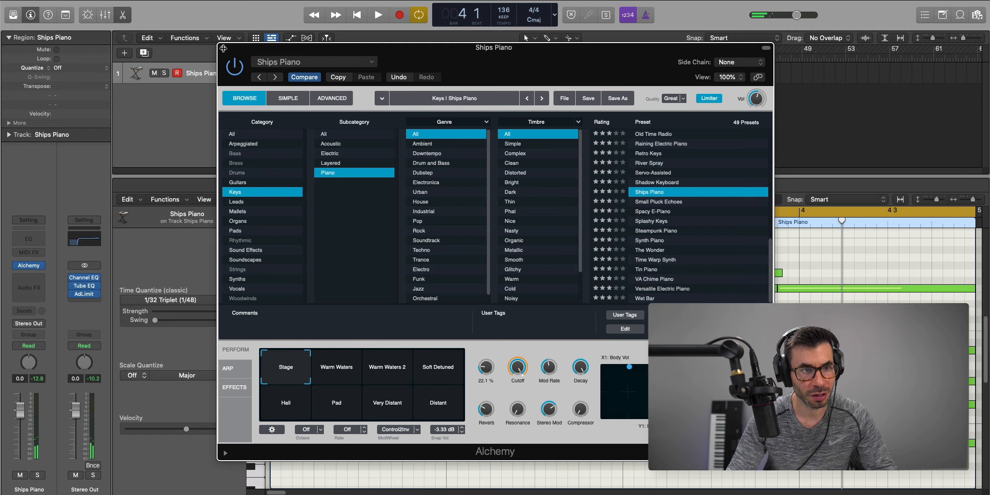
key("super+w")
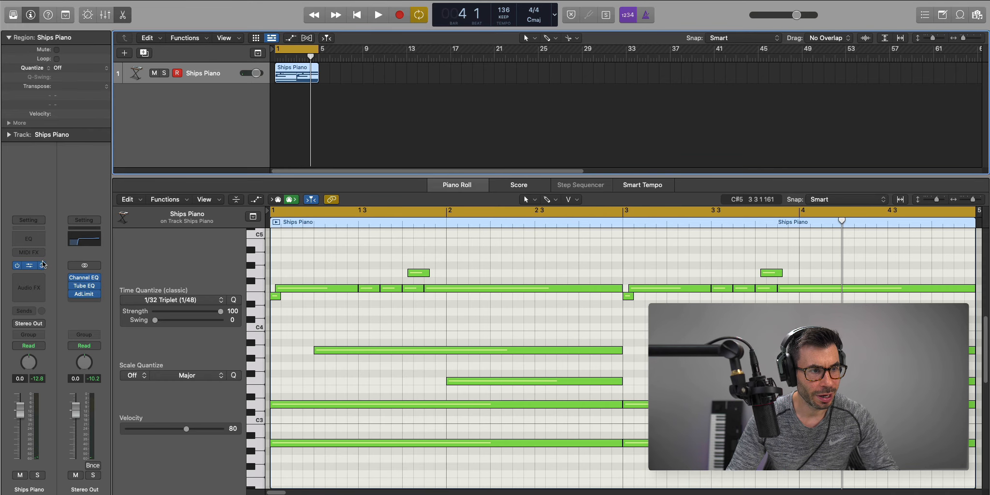
Step: Insert the Sampld audio effect on the Ships Piano track, turn up its wave-icon knob during playback, and close it
left_click(35, 278)
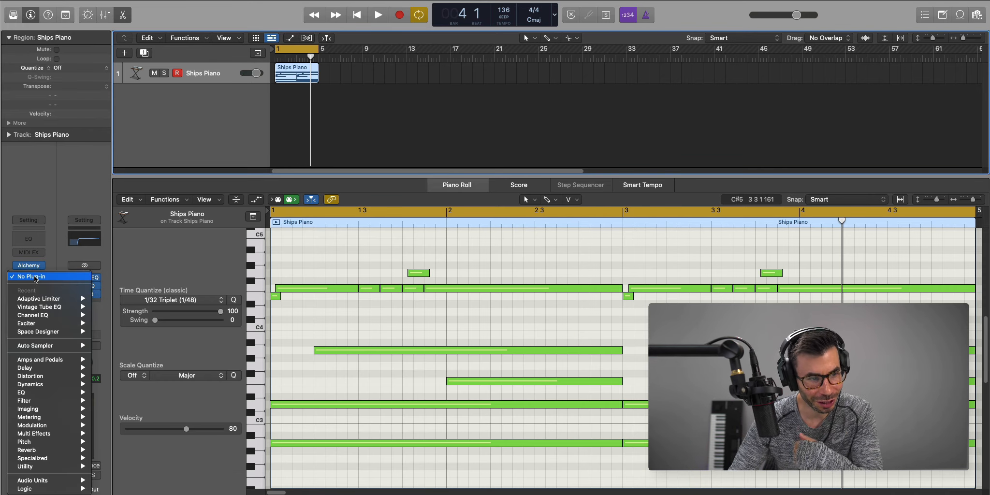
mouse_move(63, 478)
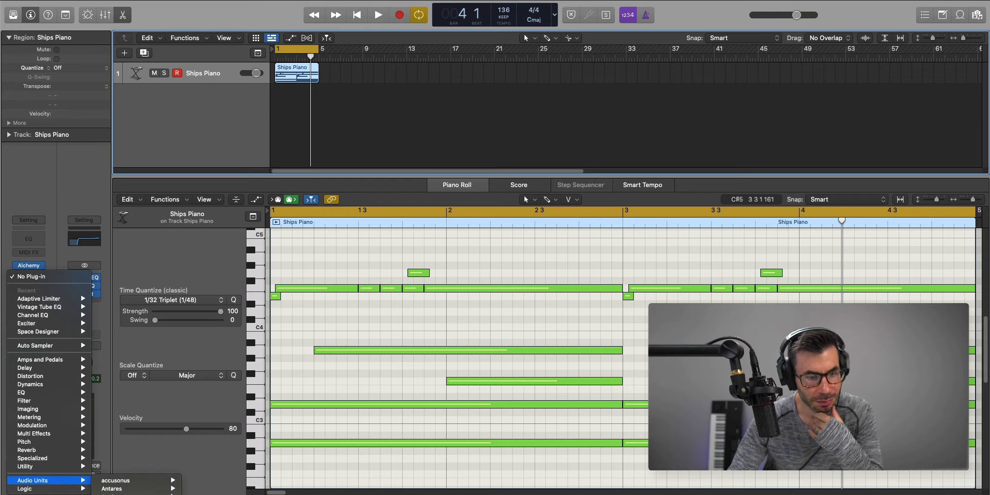
left_click(222, 494)
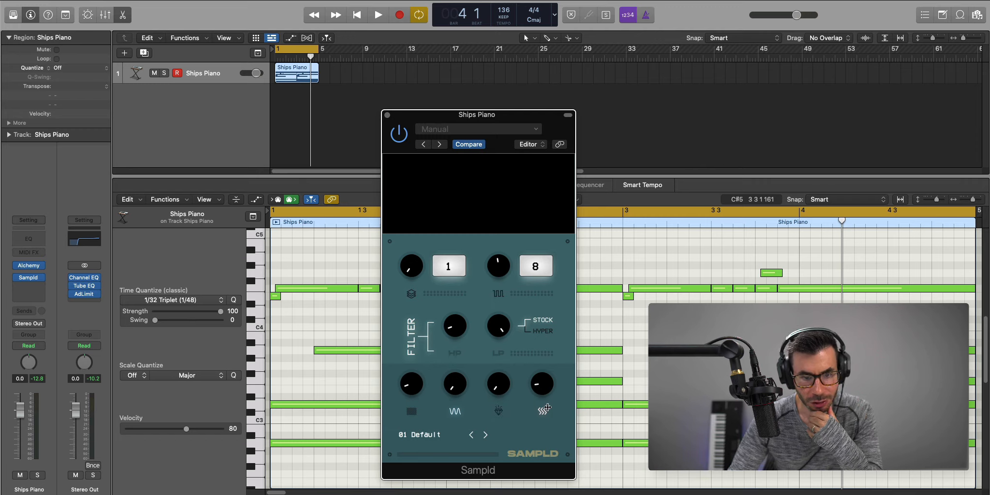
left_click(409, 333)
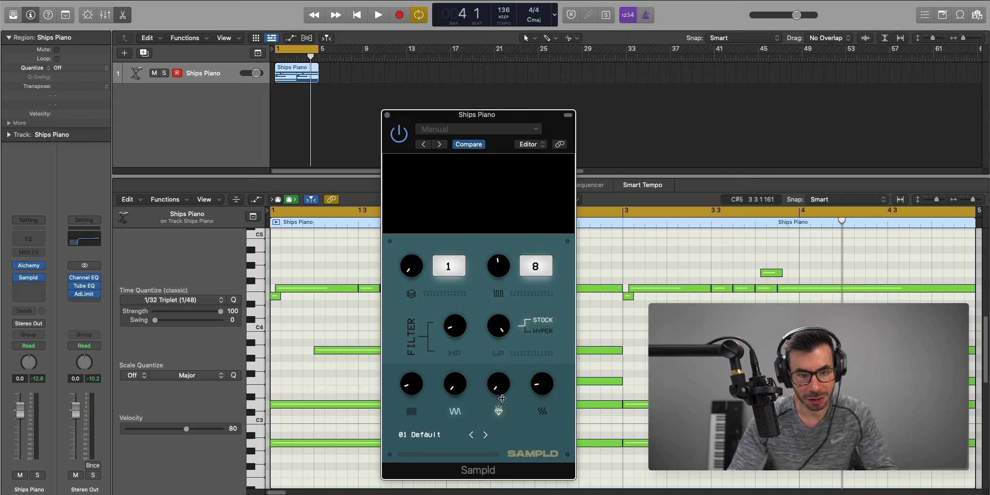
key("space")
left_click_drag(445, 371, 446, 373)
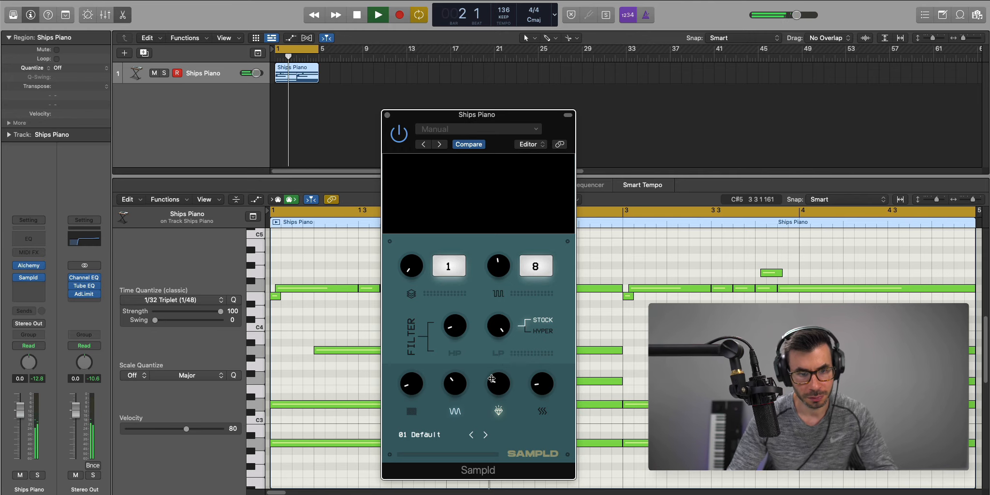
key("space")
left_click(28, 278)
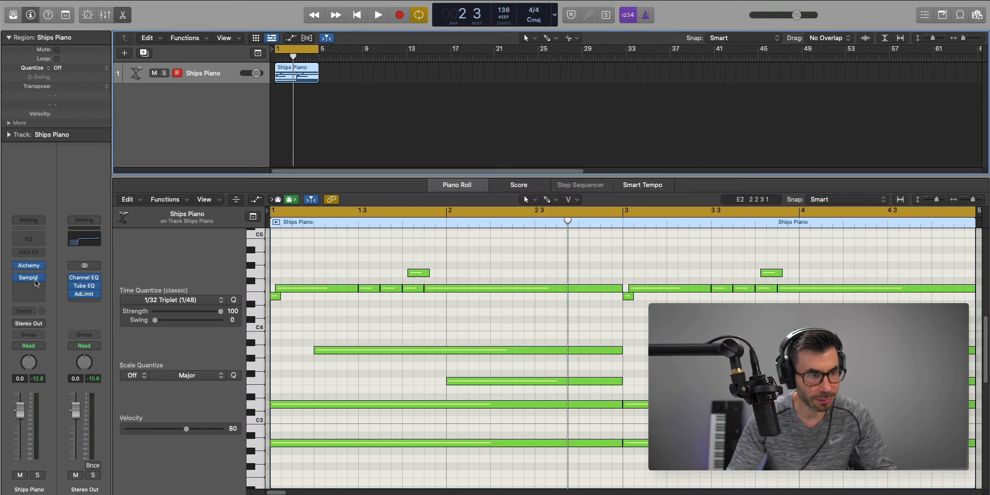
Step: Add a stereo Echo after Sampld with Dry at 100 % and Wet at 45 %, and close it
left_click(42, 281)
mouse_move(57, 376)
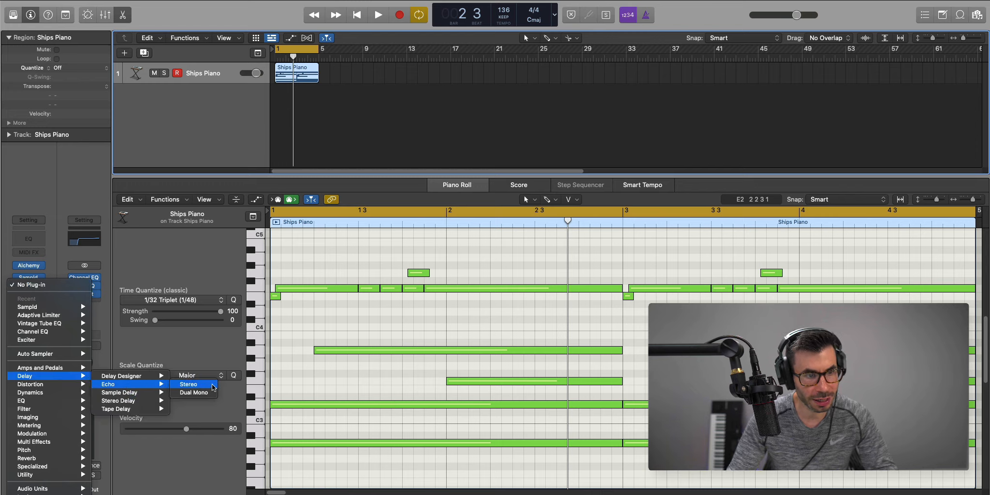
left_click(213, 387)
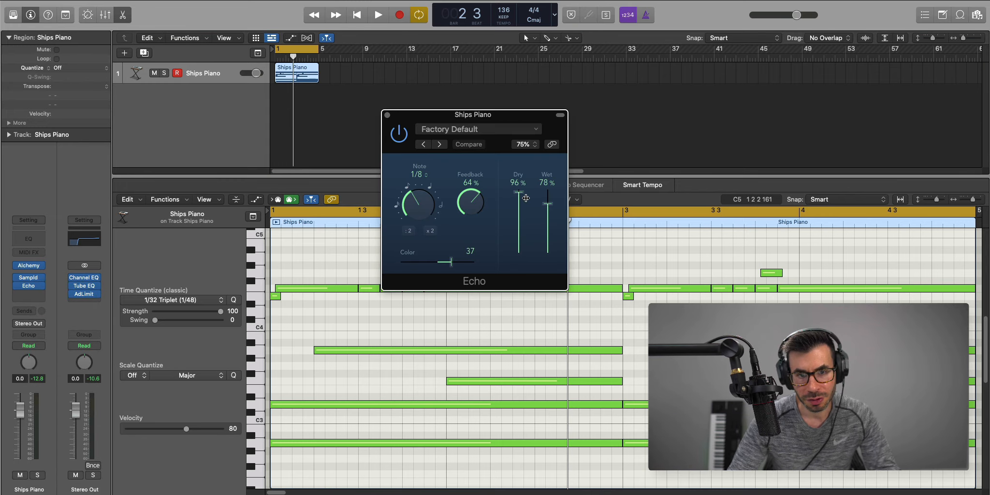
key("space")
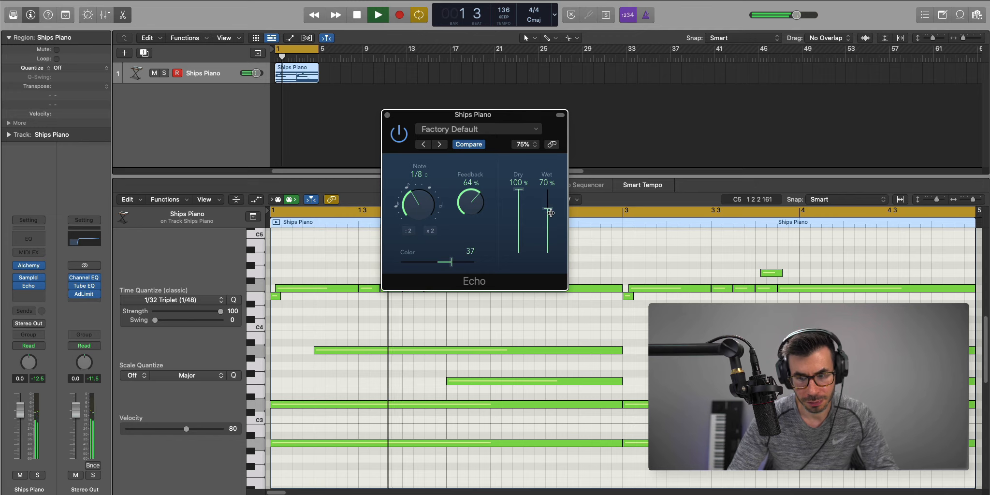
left_click_drag(548, 204, 550, 225)
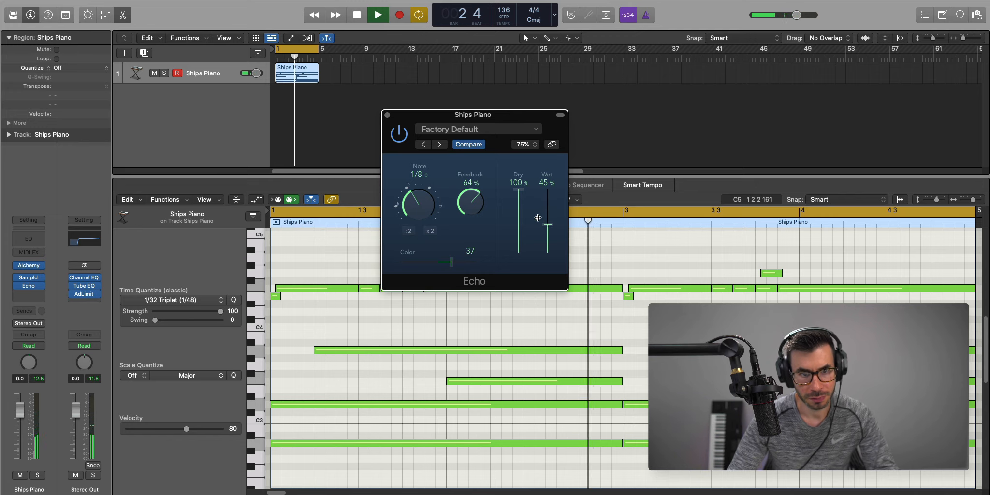
left_click(562, 115)
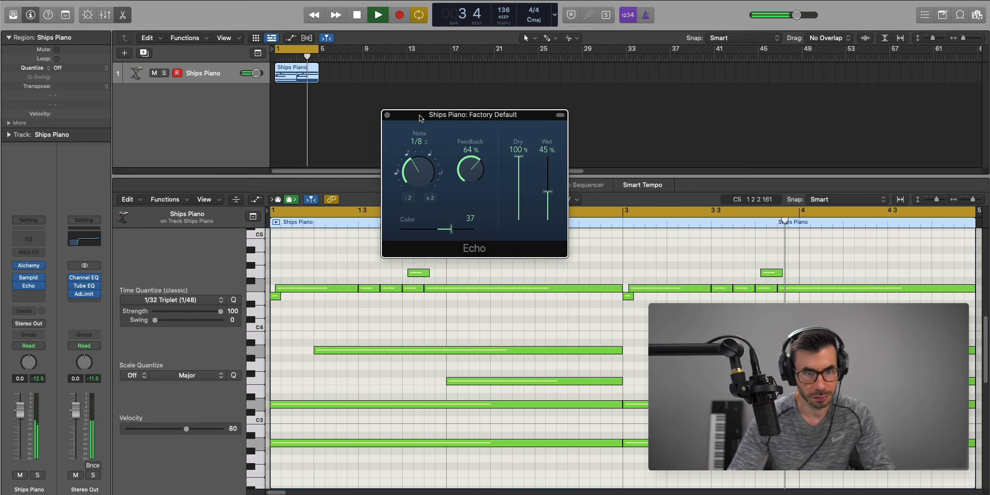
left_click(389, 115)
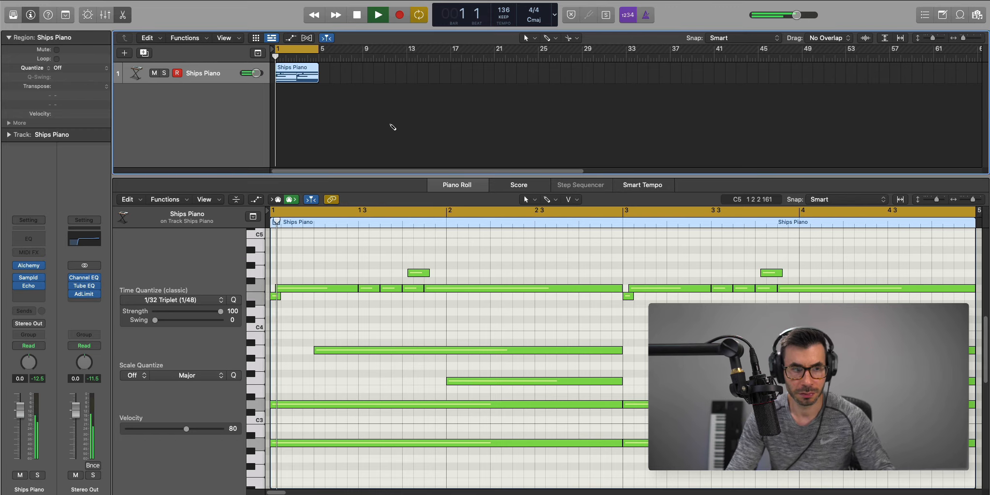
Step: Create a second software instrument track and load the Steinway Grand Piano patch on it from the Library
left_click(124, 53)
key("Escape")
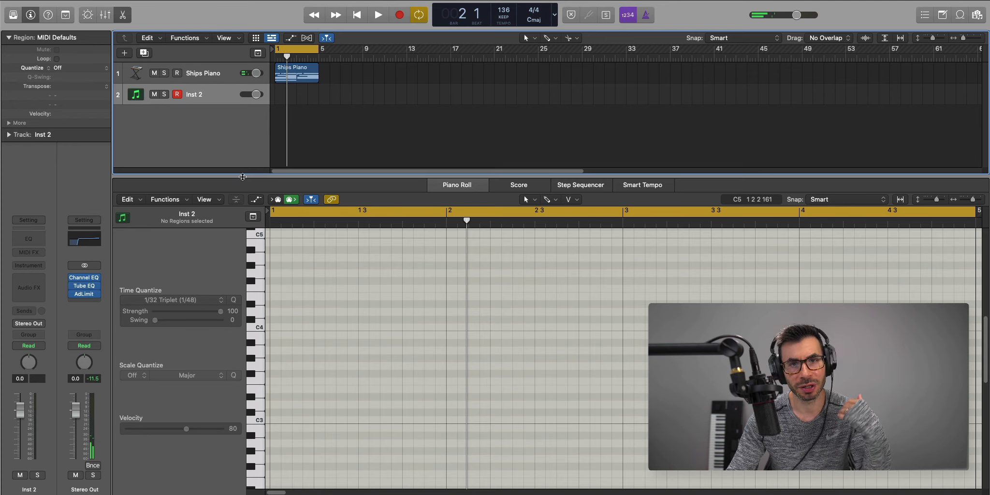
left_click(17, 15)
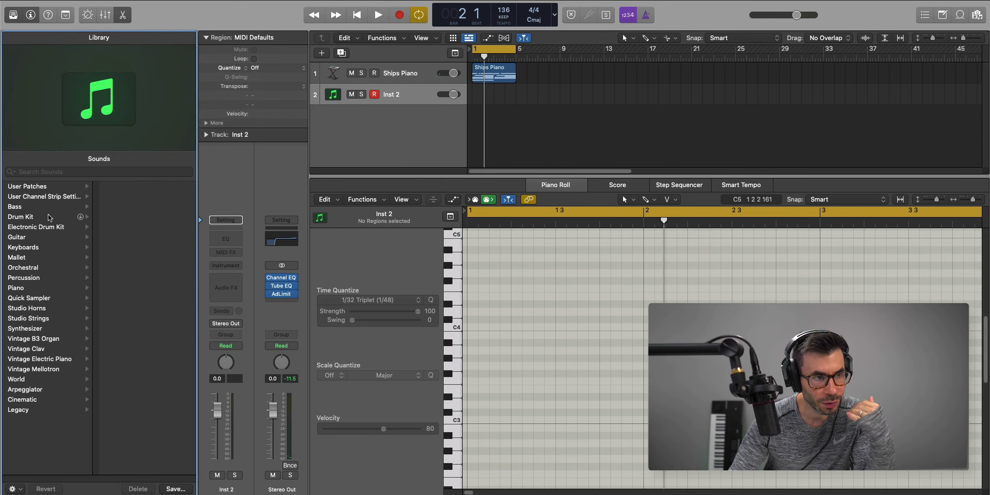
left_click(43, 287)
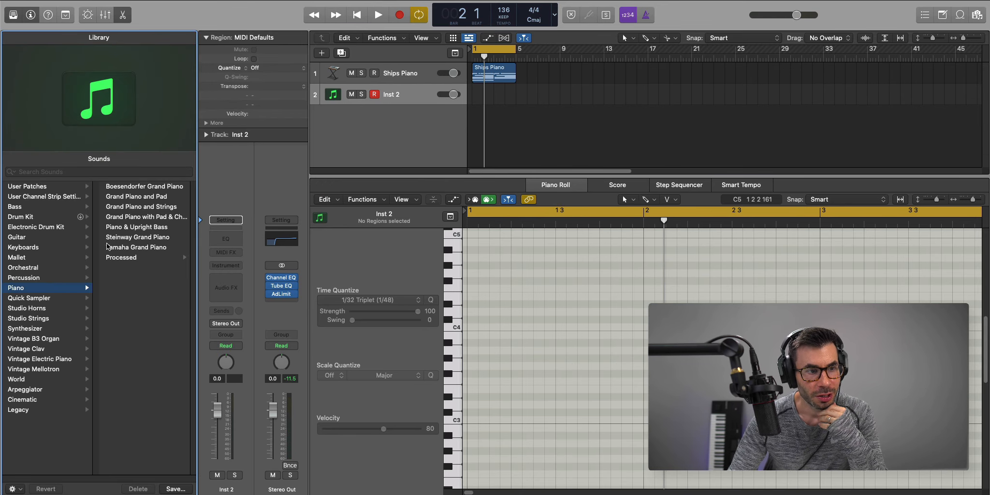
left_click(12, 15)
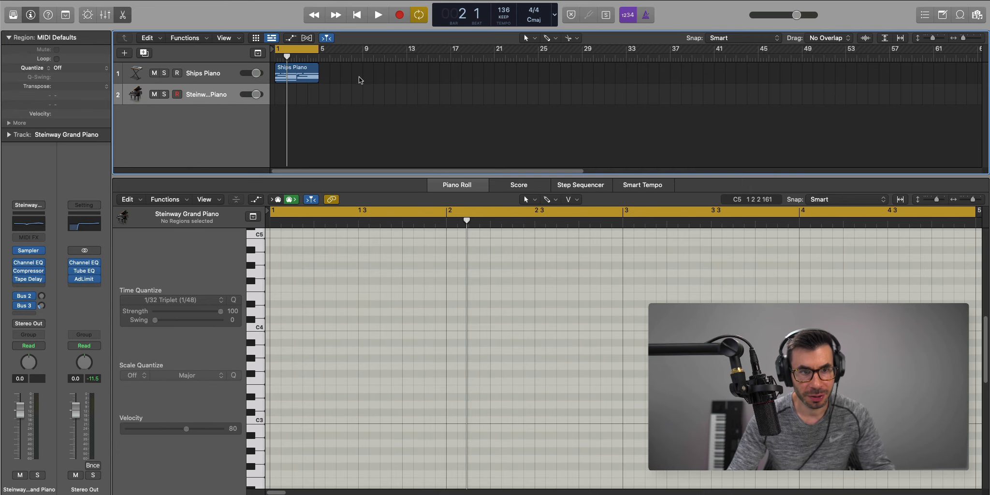
Step: Copy the Ships Piano region to bar 1 of the Steinway Grand Piano track and audition both layers together
left_click_drag(304, 80, 216, 95)
key("space")
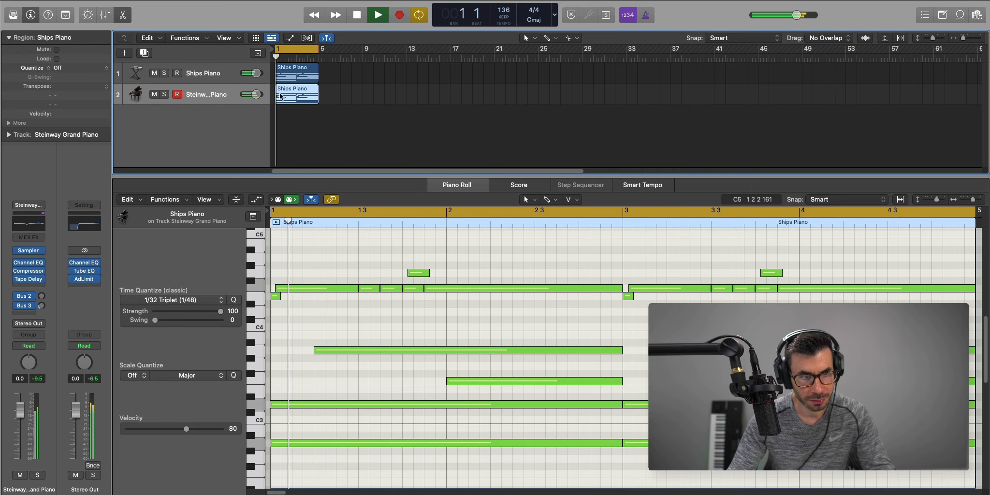
key("space")
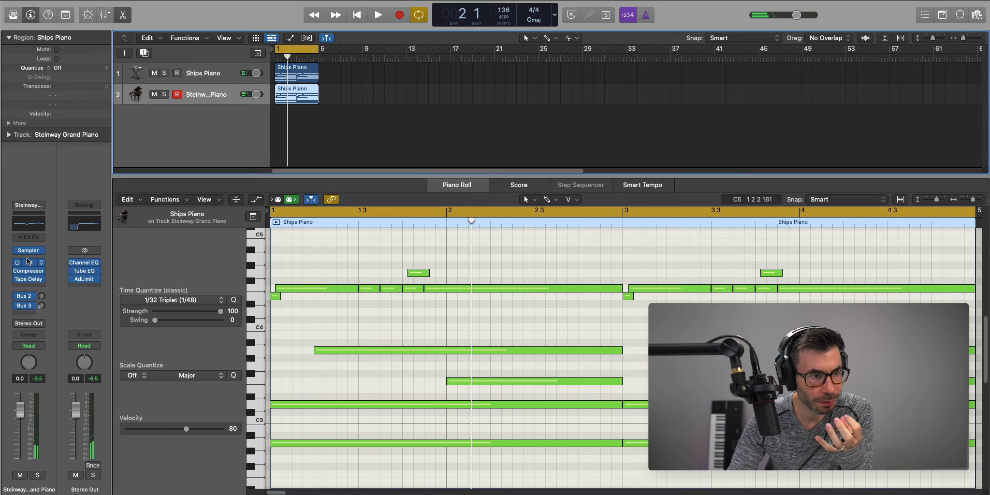
Step: Roll off the highs in the Steinway Grand Piano's Channel EQ by lowering the high-cut frequency during playback, and close it
left_click(28, 261)
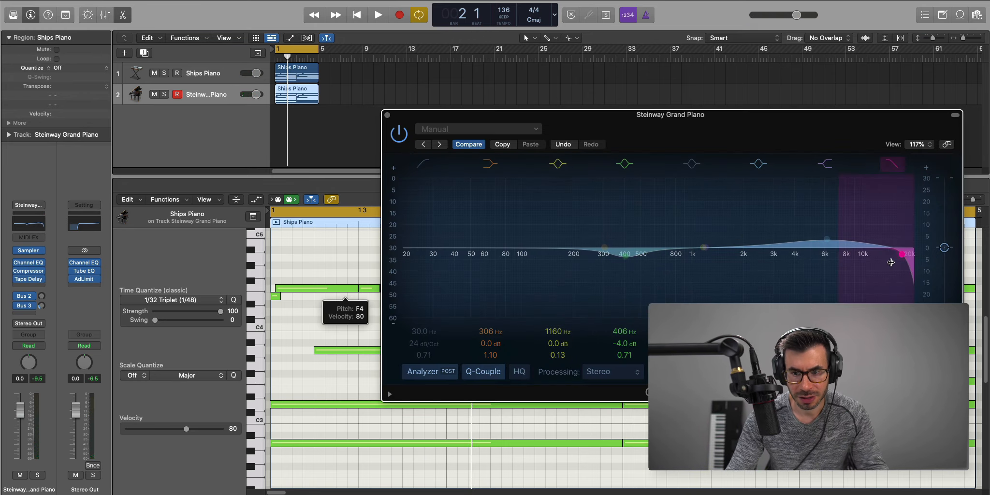
key("space")
left_click_drag(891, 262, 798, 270)
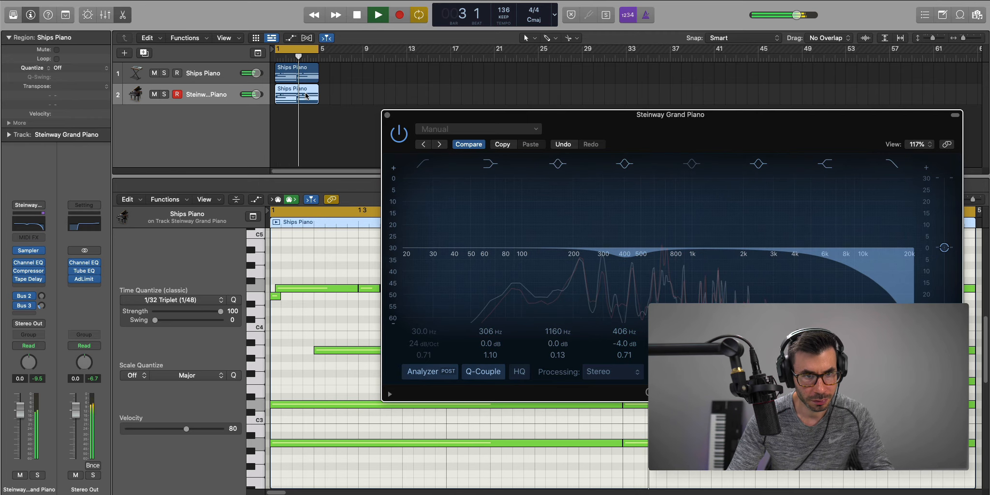
left_click(384, 115)
key("space")
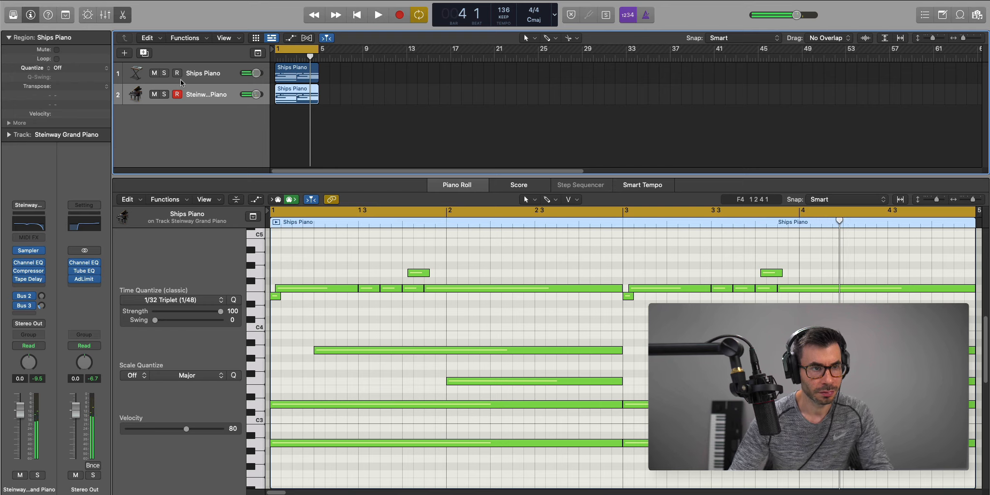
Step: Group both piano tracks into a summing stack, open a Channel EQ on the stack, and play the loop through it
left_click(194, 78)
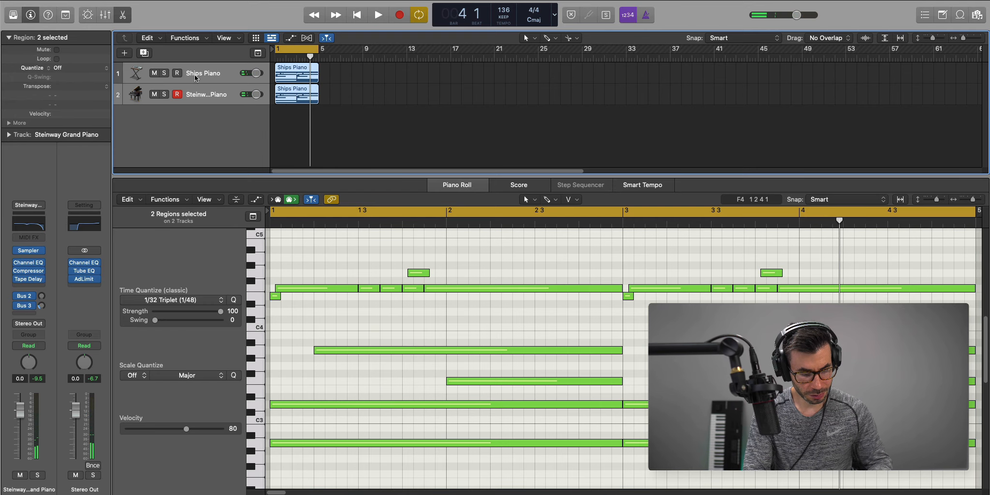
key("super+shift+d")
left_click_drag(695, 120, 533, 107)
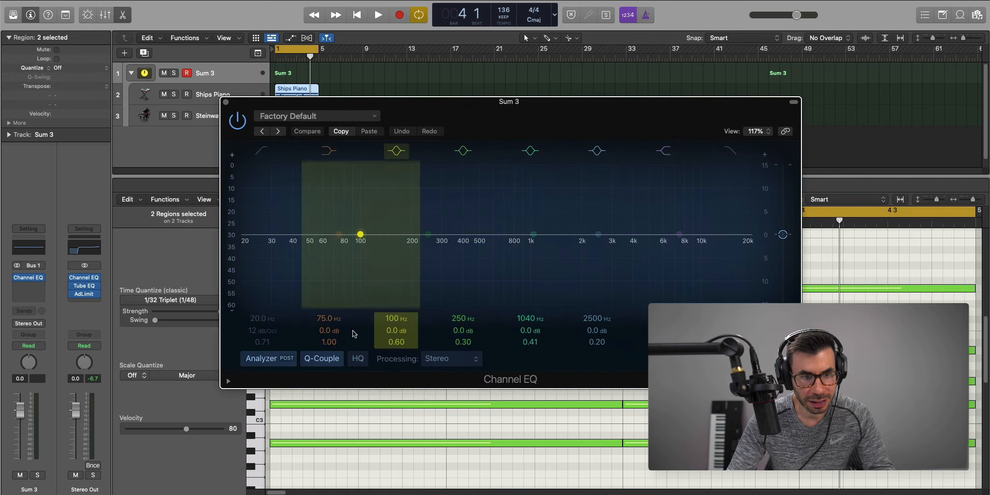
key("space")
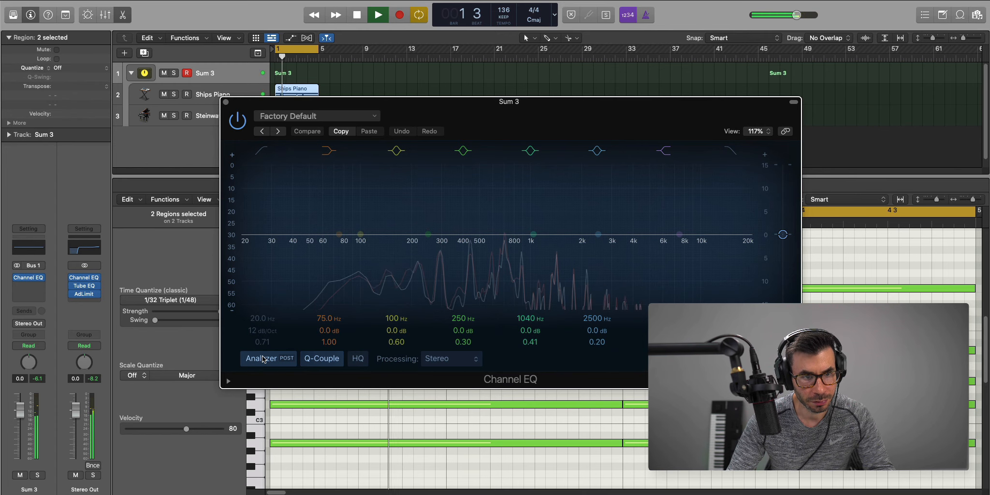
Step: On the stack's Channel EQ, set a 97 Hz low cut at 48 dB/Oct, 302 Hz at -2.1 dB and 2560 Hz at +0.7 dB; close it
left_click_drag(262, 330, 259, 311)
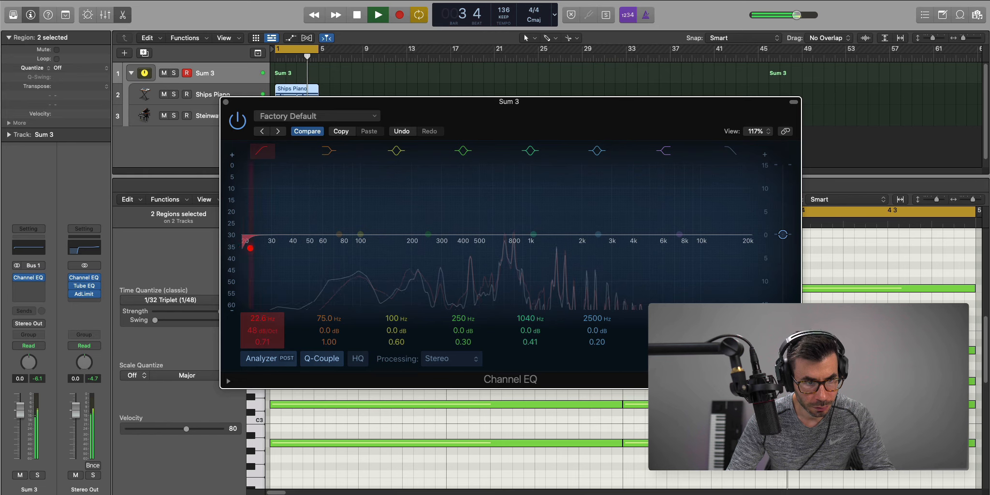
left_click_drag(250, 248, 358, 248)
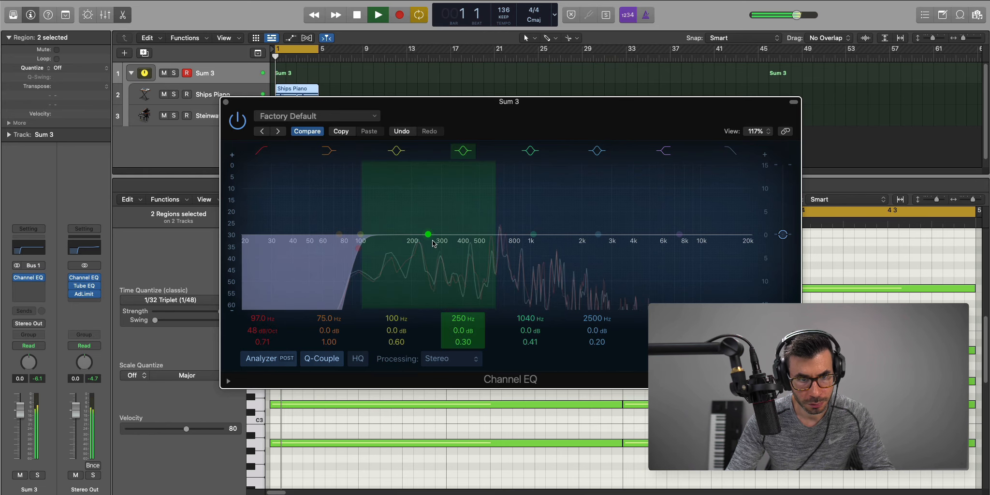
left_click_drag(433, 243, 447, 253)
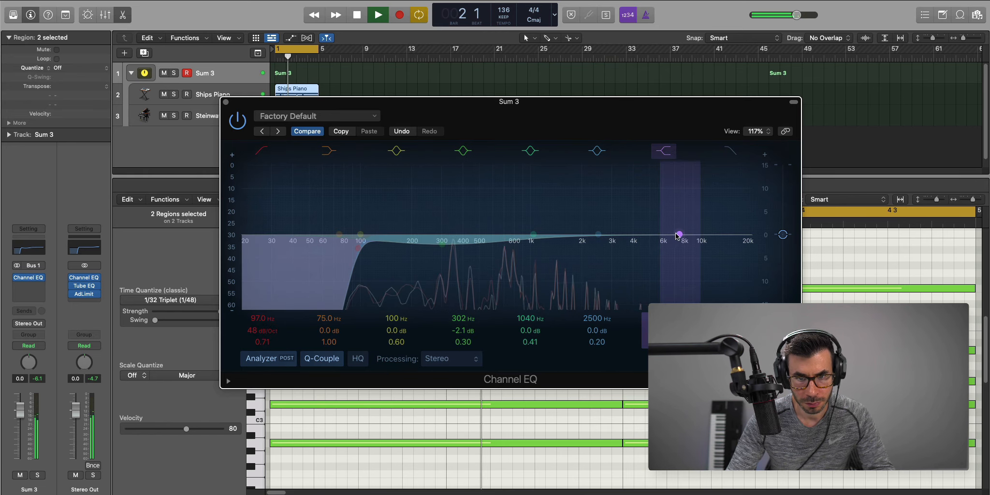
left_click_drag(598, 235, 600, 231)
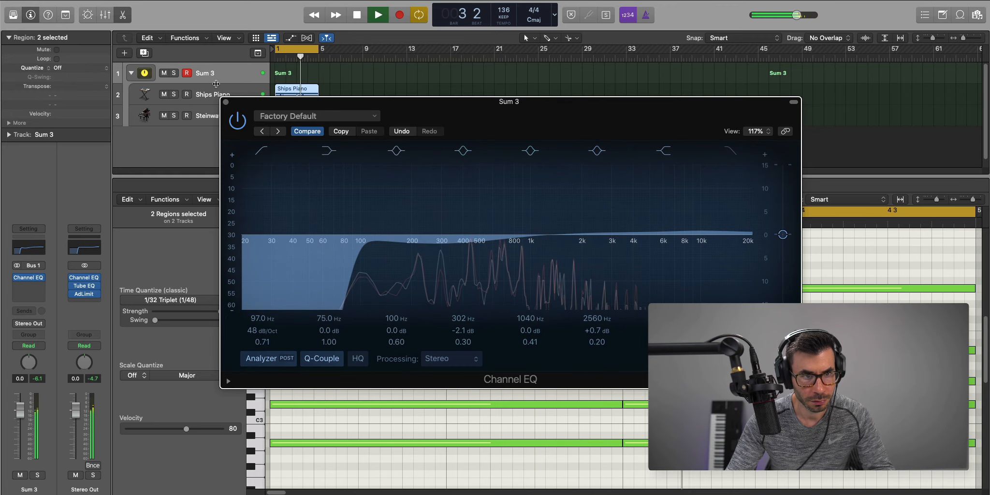
key("super+w")
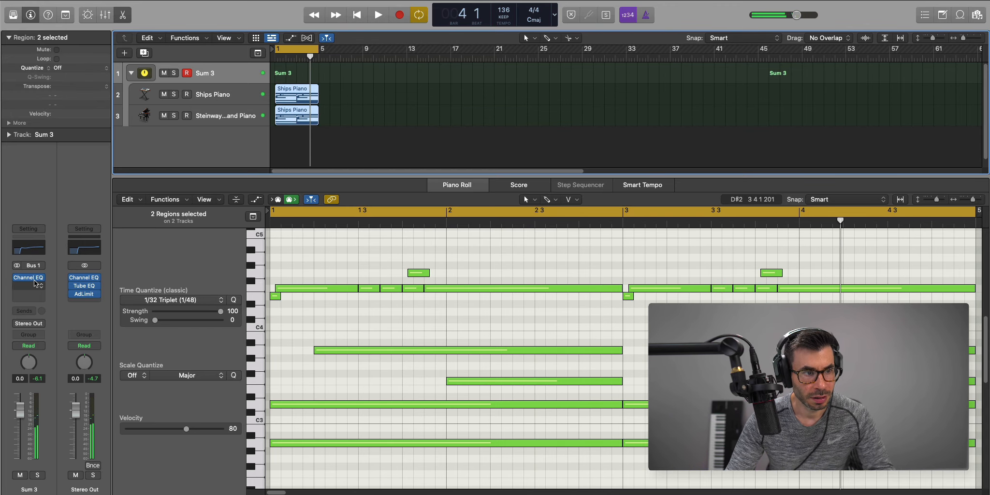
Step: Insert an Exciter after the Channel EQ on Sum 3, play the loop through it, and close its window
left_click(34, 284)
mouse_move(33, 317)
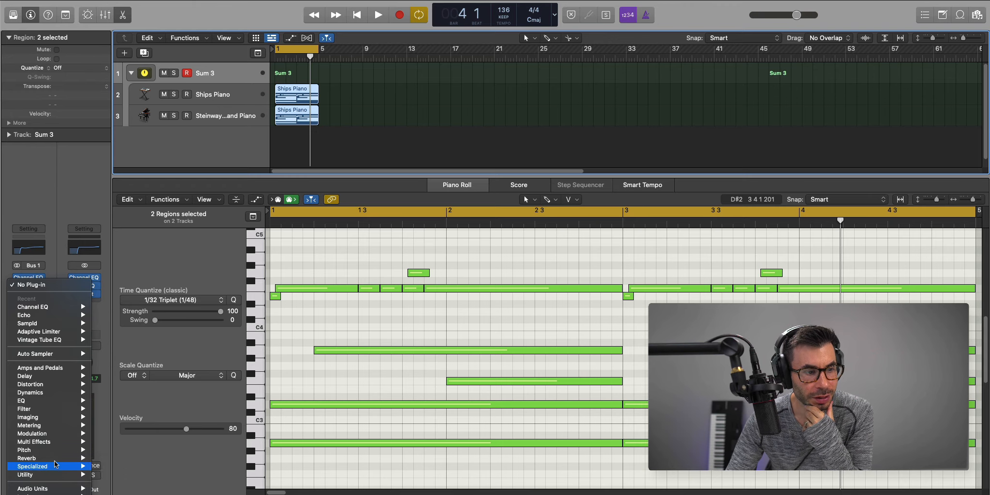
left_click(171, 465)
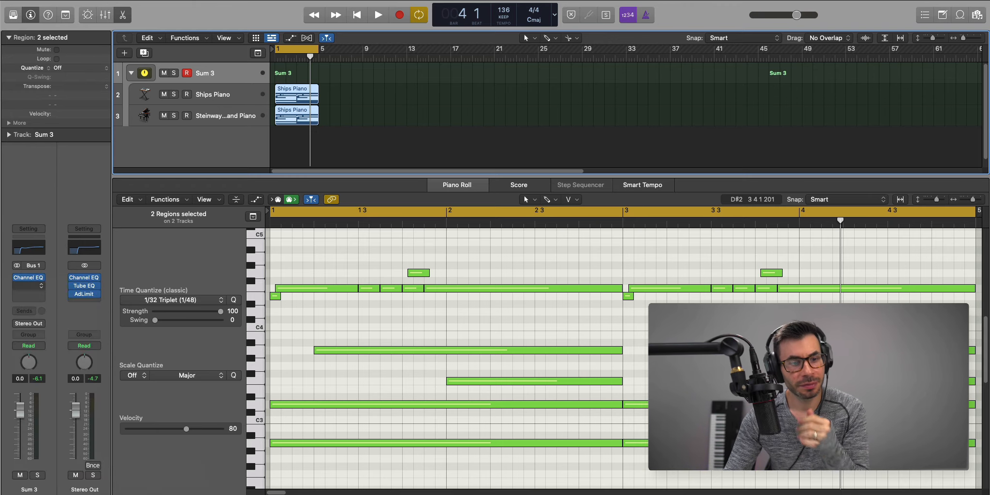
key("space")
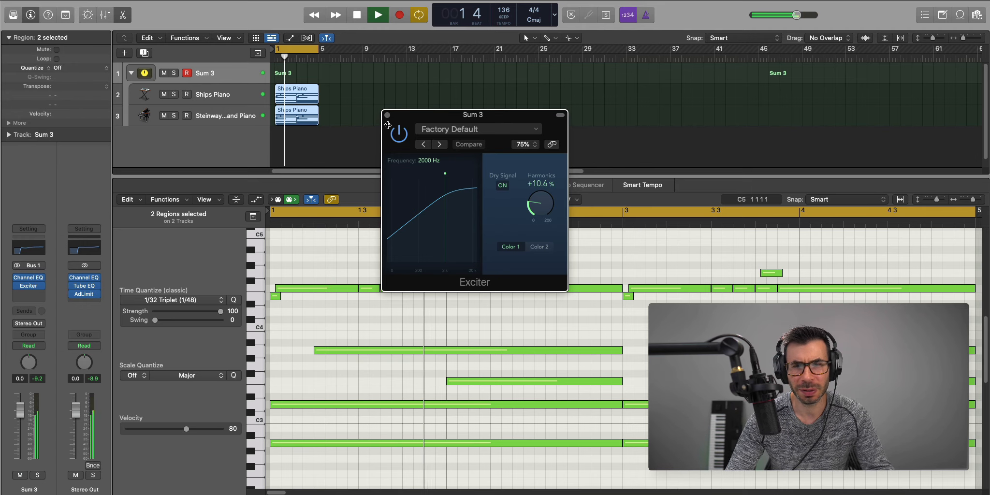
left_click(388, 114)
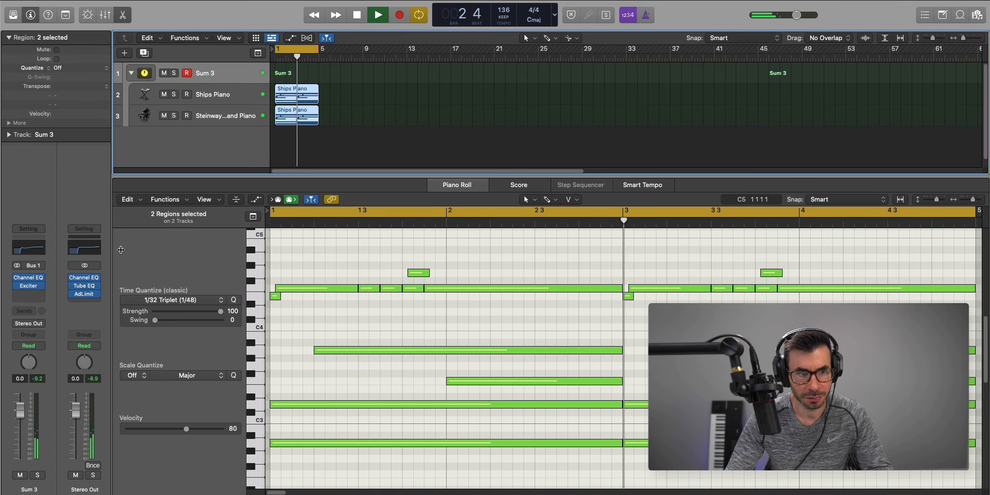
Step: Insert a stereo Space Designer on Sum 3, set Dry to -4.0 dB and Wet to -10.5 dB, and close it
left_click(28, 293)
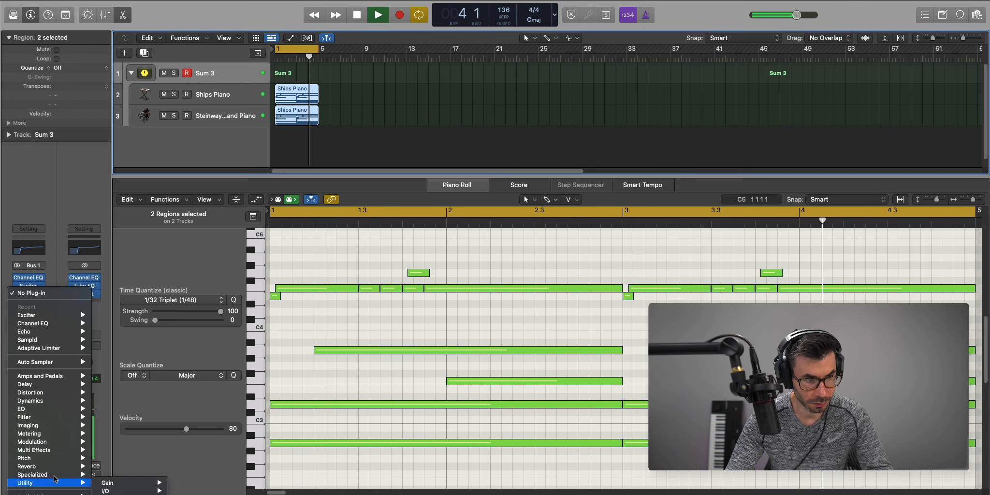
mouse_move(49, 467)
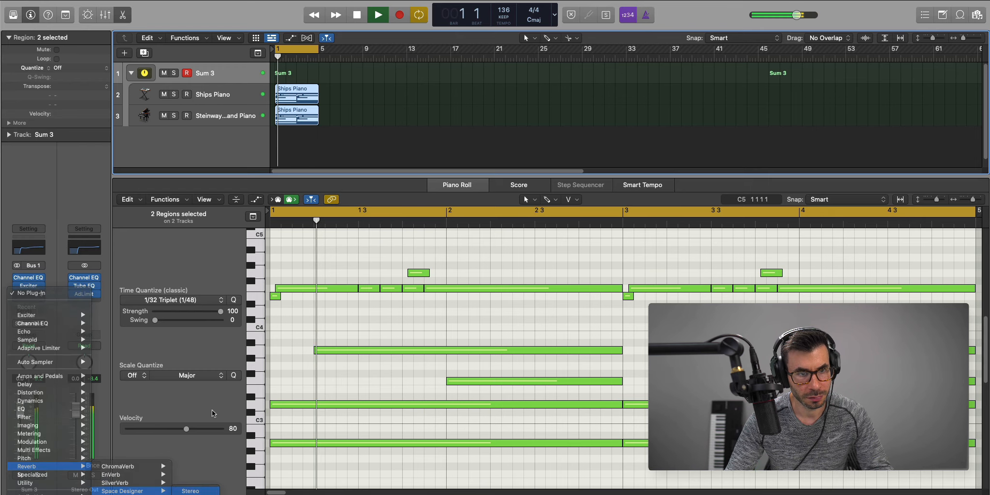
left_click(189, 491)
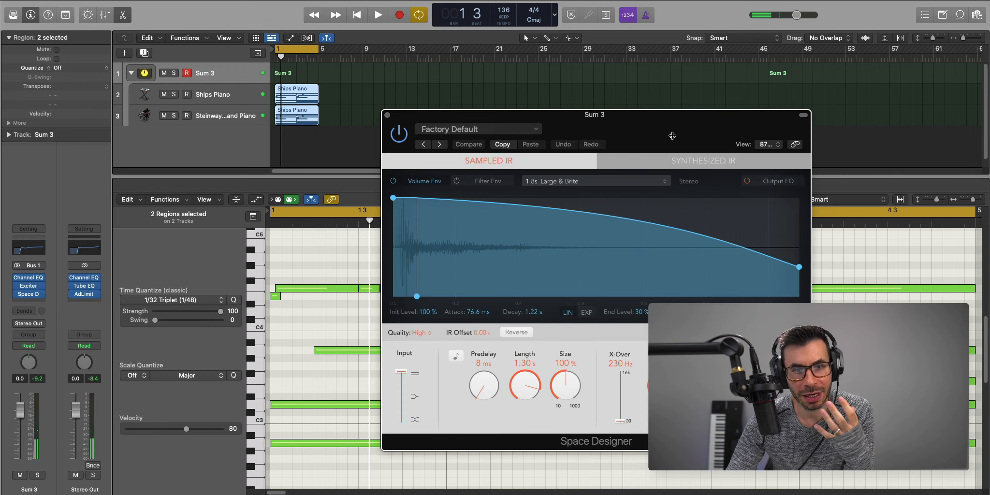
left_click_drag(502, 115, 410, 31)
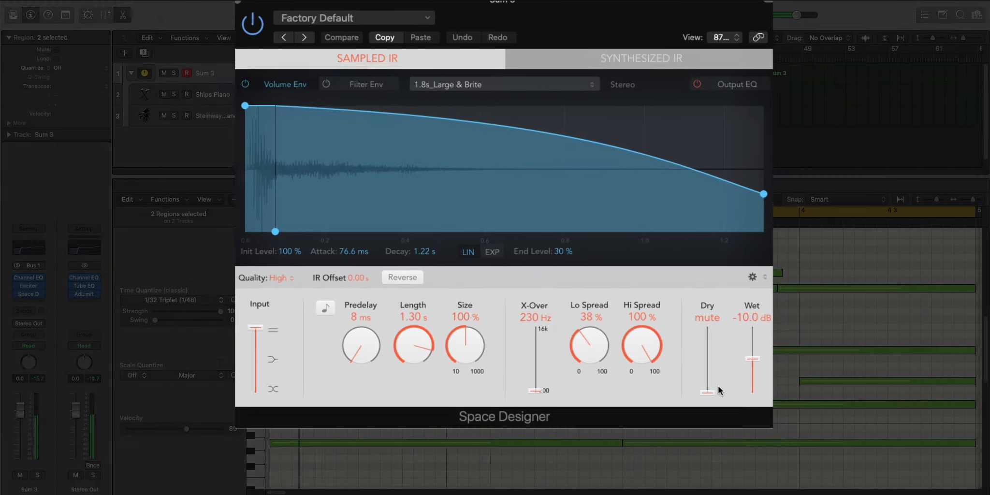
left_click_drag(671, 336, 670, 333)
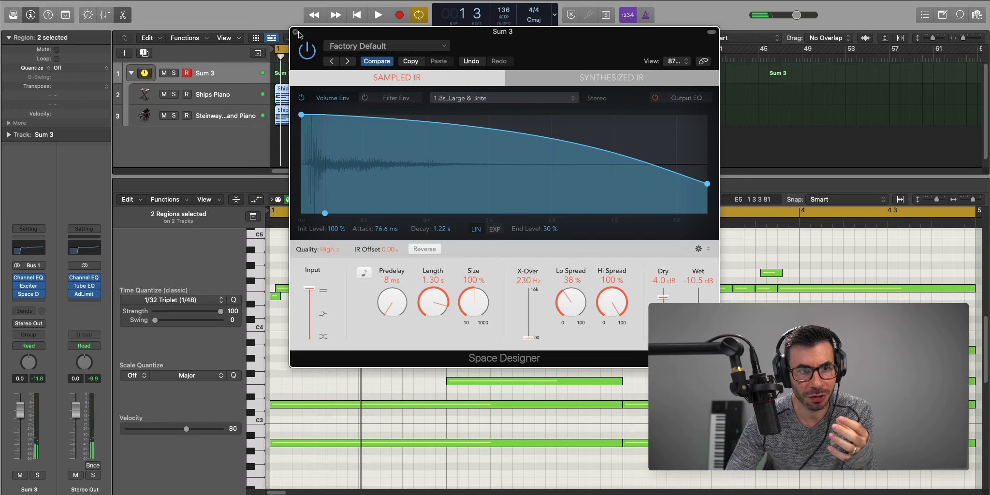
left_click(296, 32)
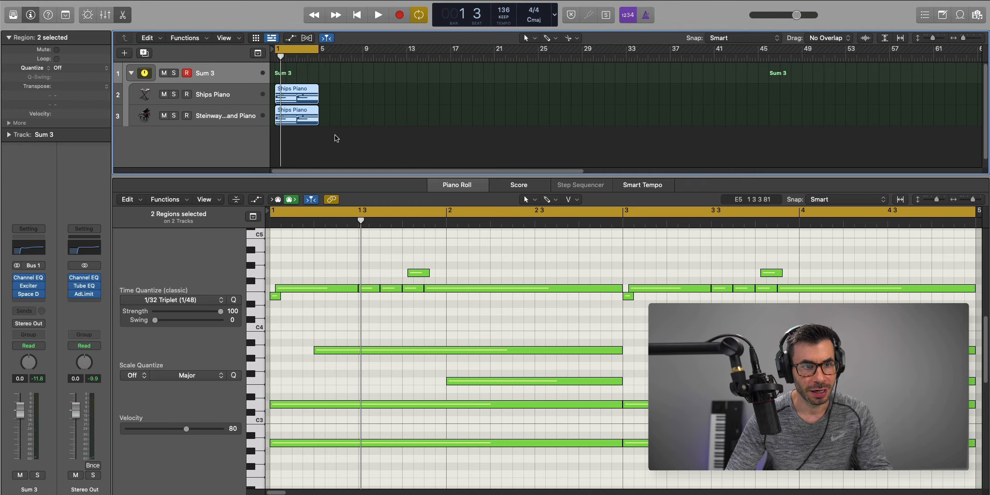
Step: Hide the piano roll, repeat both piano regions once at bar 5, and turn off cycle mode during playback
key("space")
key("p")
left_click_drag(342, 156, 276, 85)
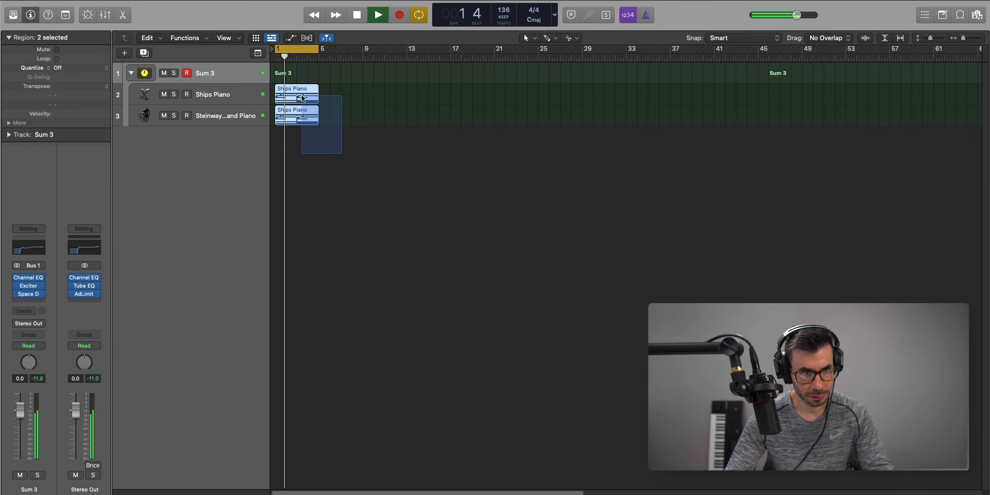
key("super+r")
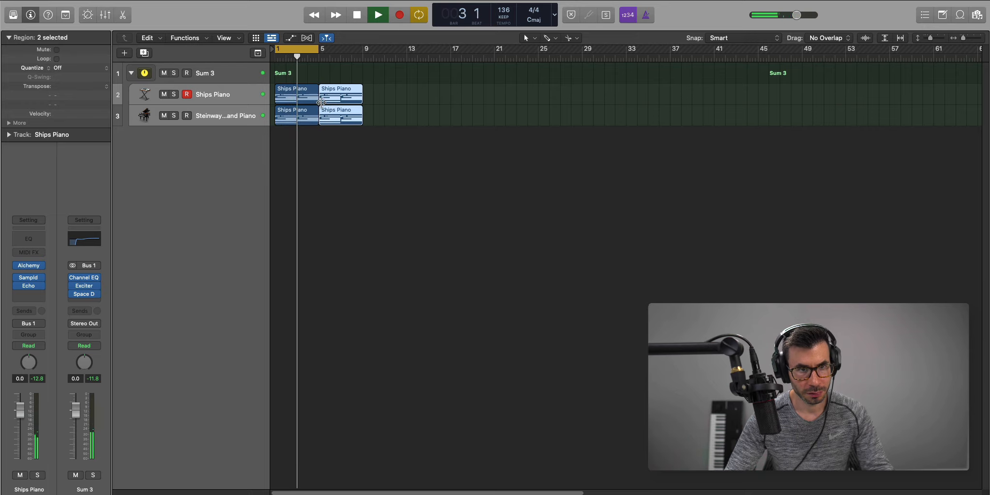
key("c")
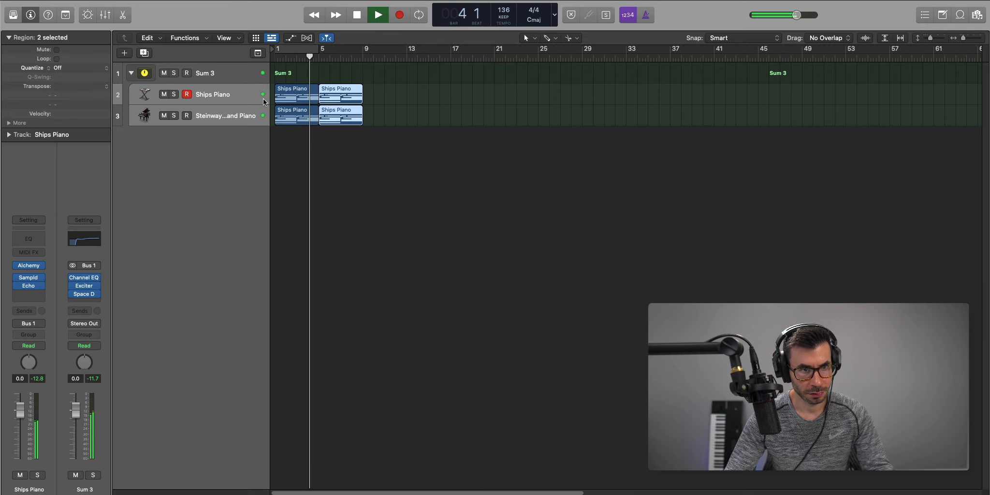
left_click(225, 76)
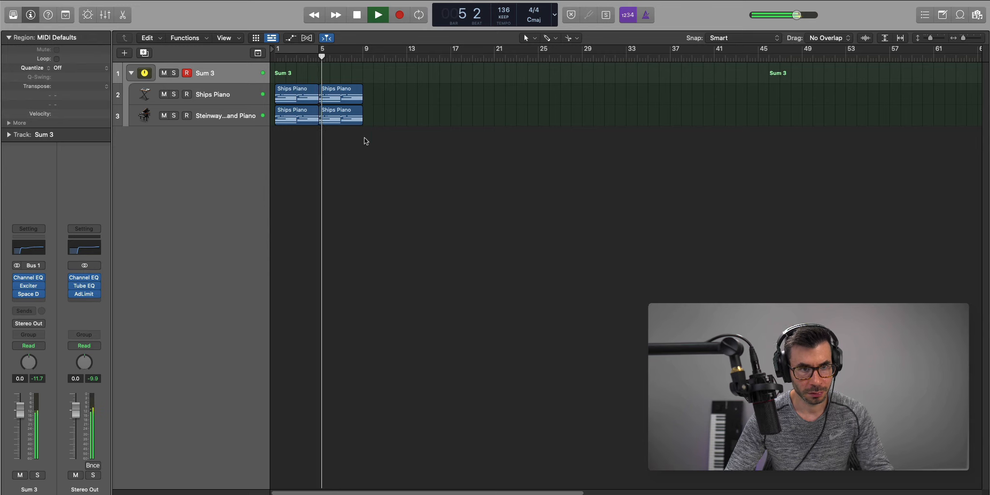
Step: Repeat all four piano regions from bars 1–8 so the copies start at bar 9, and stop playback
left_click_drag(363, 139, 297, 94)
key("super+r")
key("space")
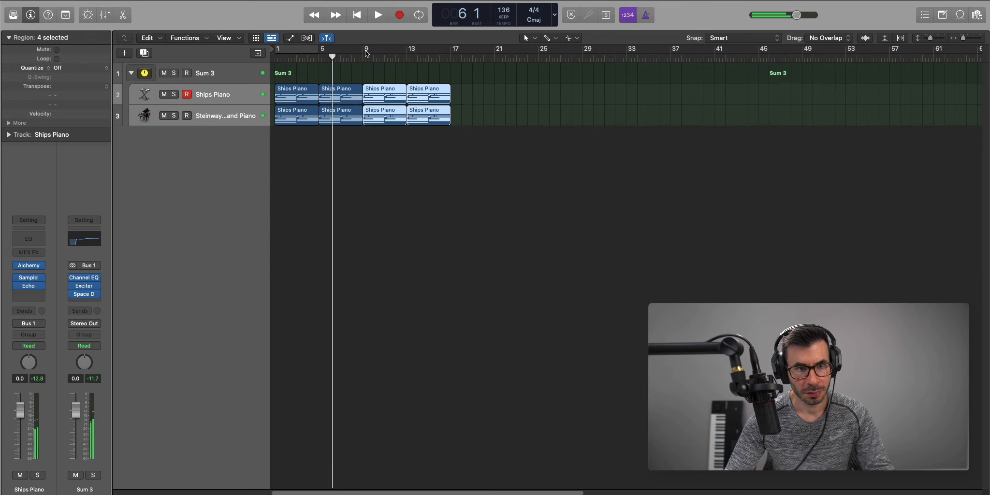
Step: Set the cycle range to bars 9–13 and delete the new copies except the Ships Piano region at bar 9
left_click_drag(363, 52, 407, 57)
left_click(398, 148)
left_click_drag(552, 154, 431, 98)
key("Delete")
Step: In the bar 9 Ships Piano region, delete the upper melody except the short E4 note, and all notes in bars 11–12
left_click(387, 94)
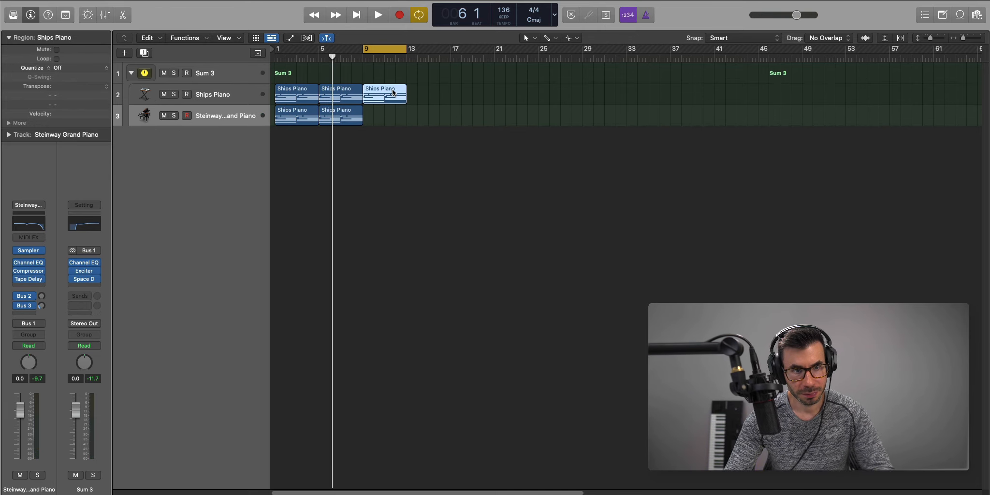
key("e")
scroll(494, 353, "down", 5)
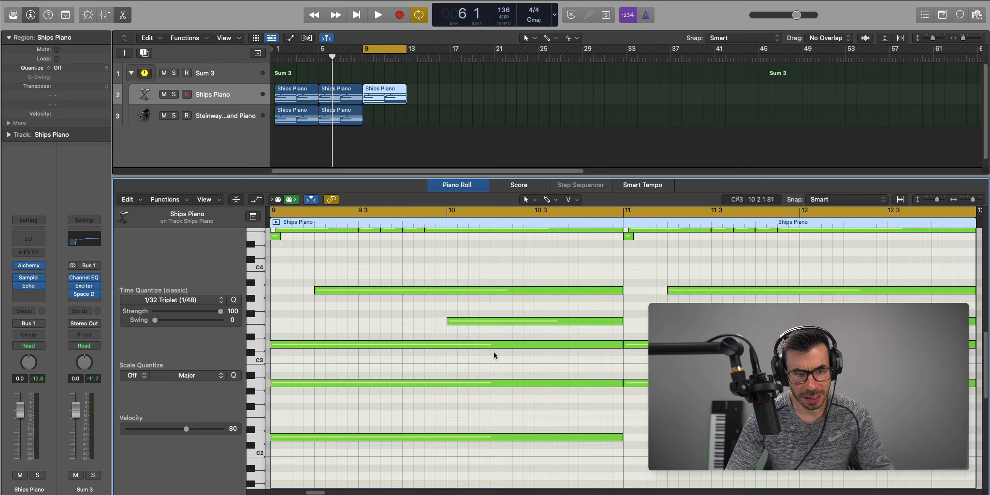
left_click(495, 353, "ctrl+alt")
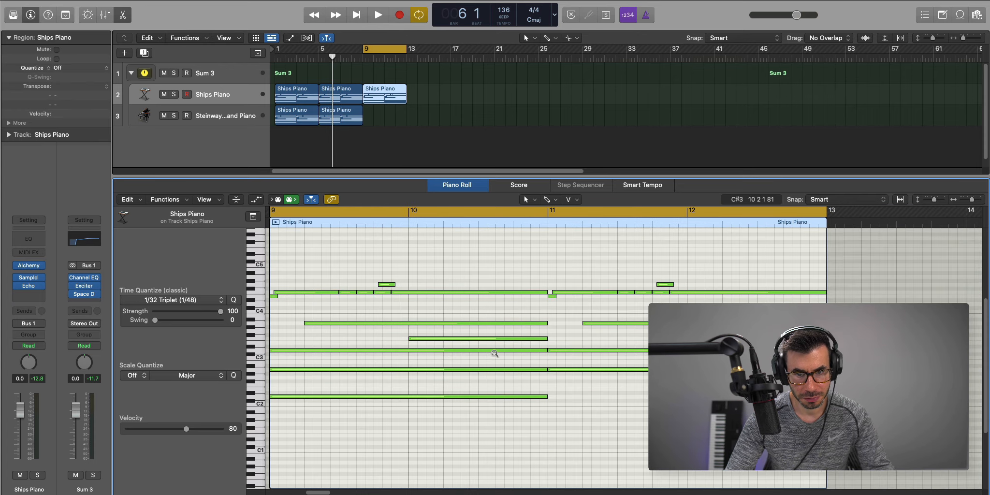
left_click(338, 285, "ctrl+alt")
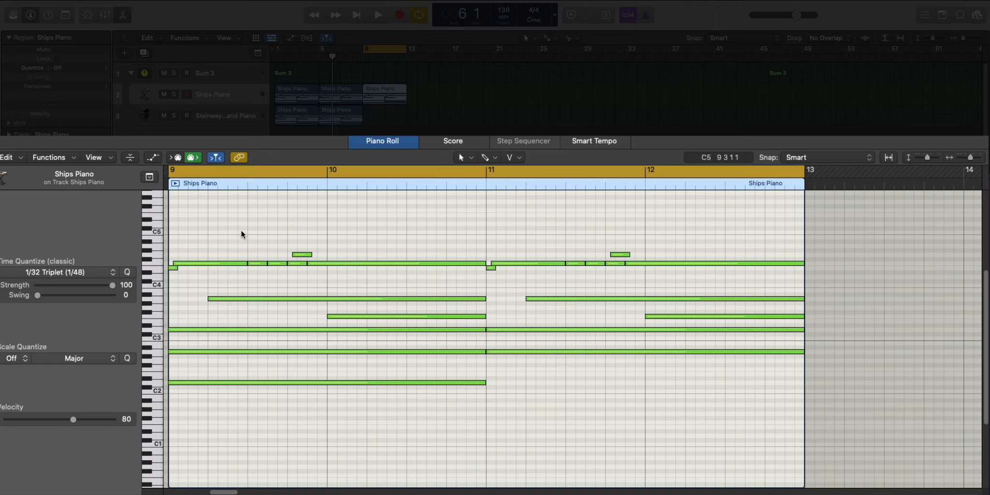
left_click_drag(240, 229, 371, 272)
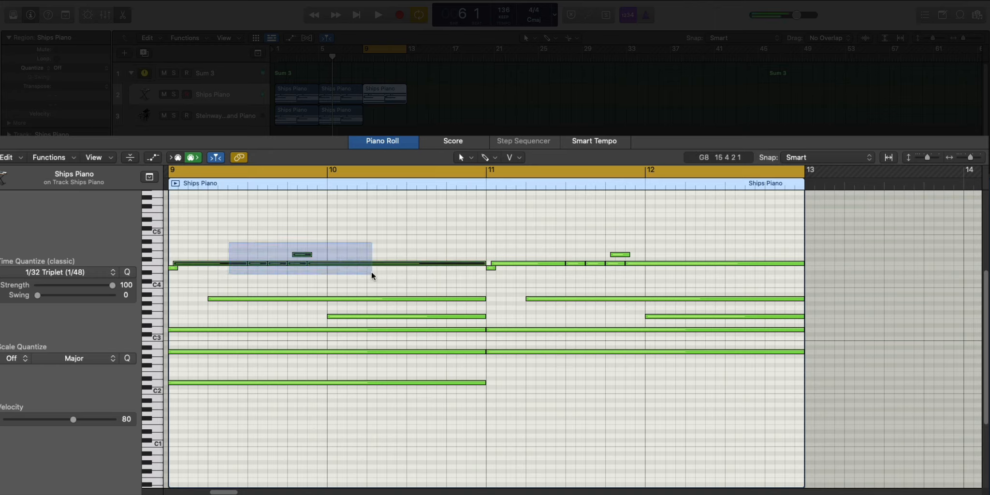
key("Delete")
left_click_drag(493, 253, 684, 360)
key("Delete")
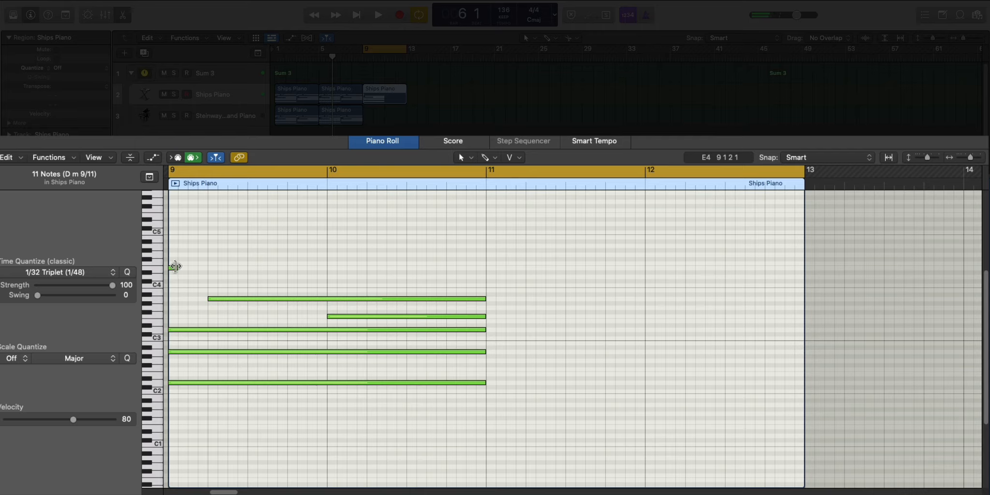
Step: Resize the E4 note to fill bar 9 and extend the A3 note's start back to bar 9, auditioning the chord
left_click_drag(175, 266, 482, 287)
key("space")
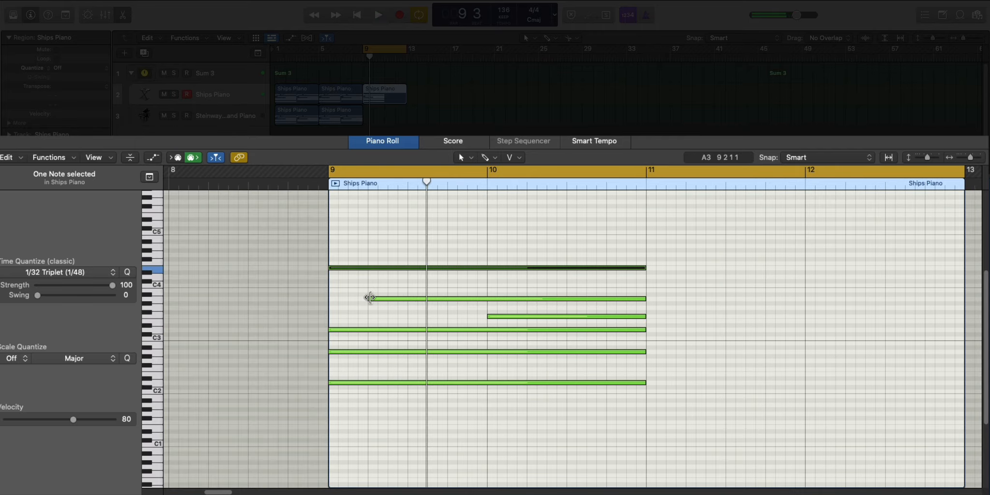
left_click_drag(370, 298, 330, 299)
key("space")
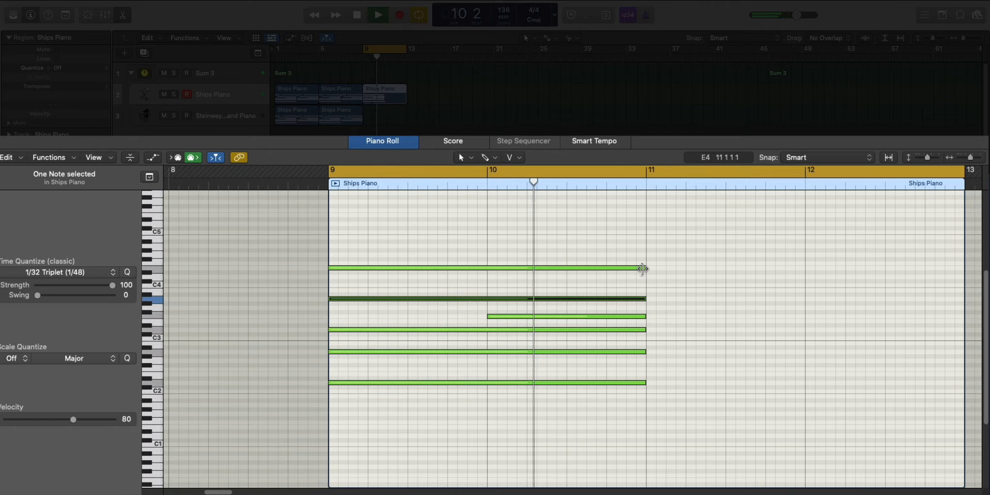
key("space")
left_click_drag(642, 269, 486, 269)
key("space")
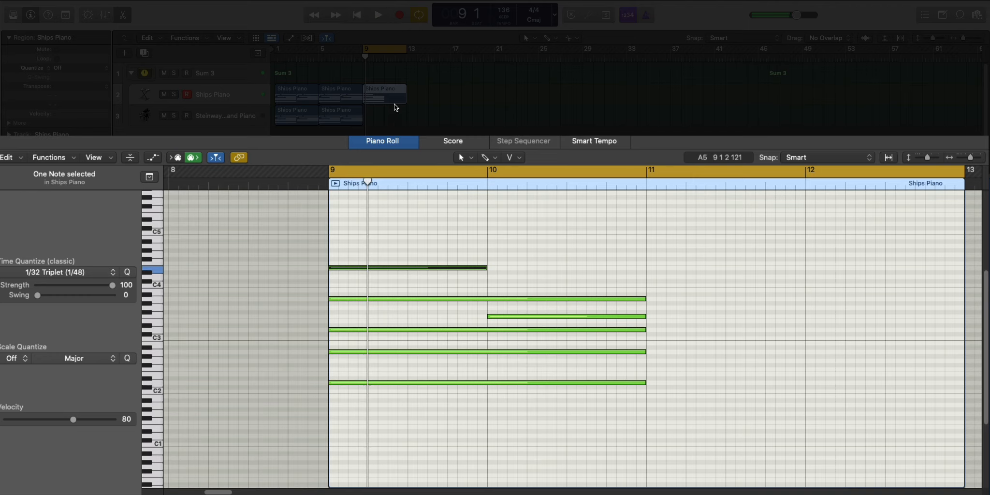
Step: Copy all six chord notes to bar 11 and cut away the surplus end of the Ships Piano region past bar 13
left_click_drag(412, 214, 642, 408)
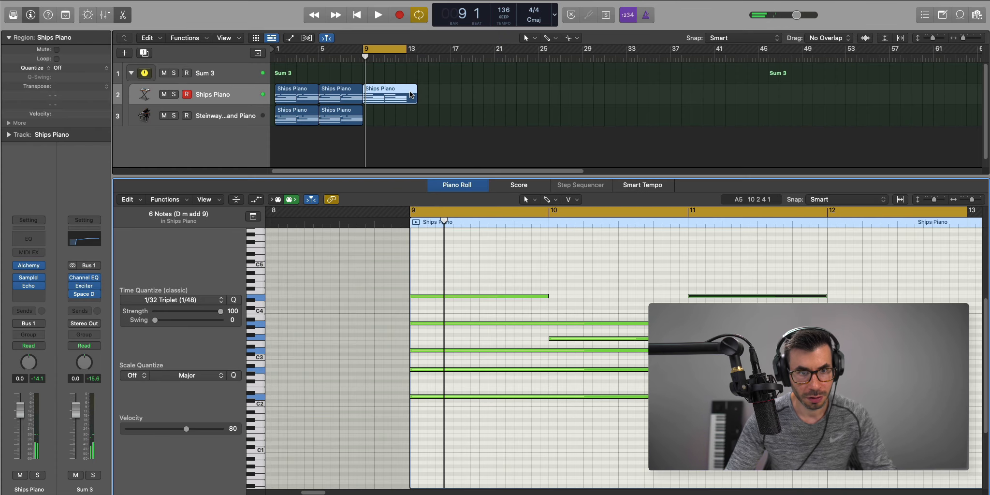
left_click_drag(412, 94, 410, 95)
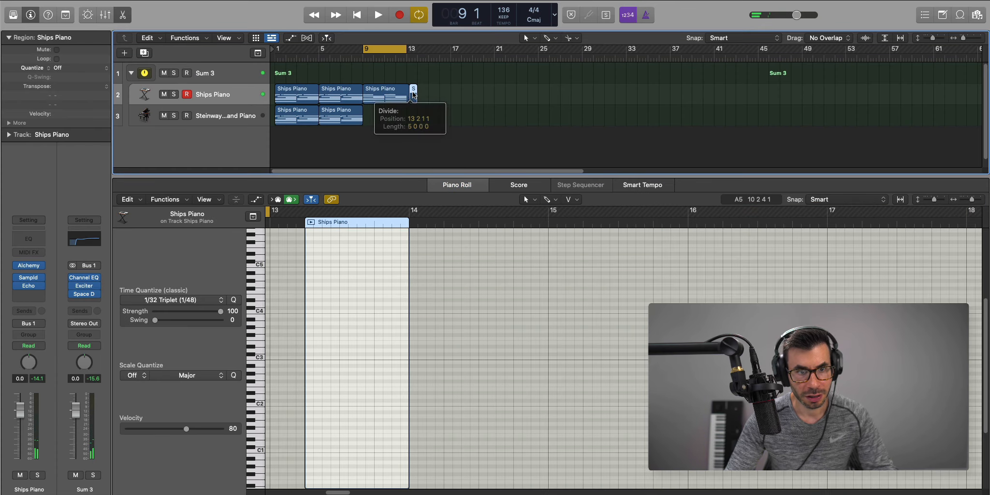
left_click(412, 95)
key("cmd+Right")
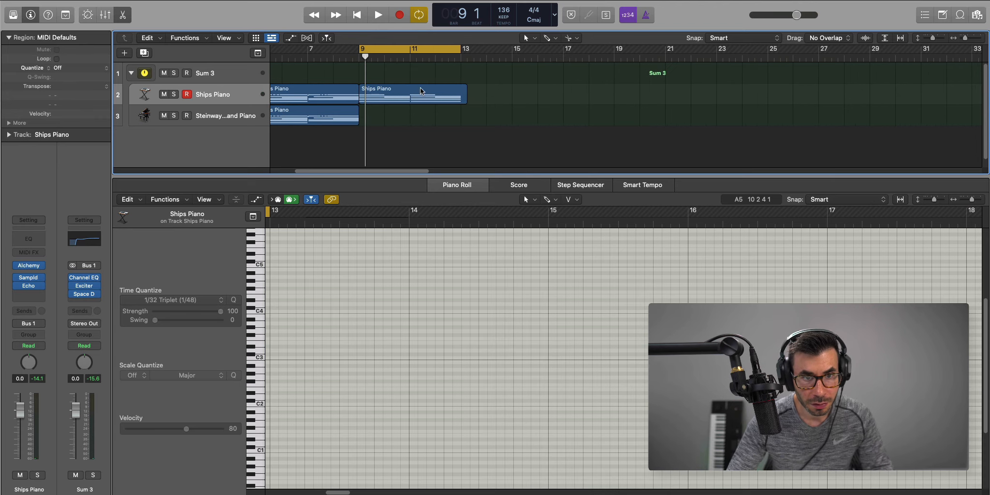
Step: Trim the Ships Piano region to end at bar 13, copy it to the Steinway Grand Piano track at bar 9, and play it
left_click_drag(462, 94, 410, 116)
key("space")
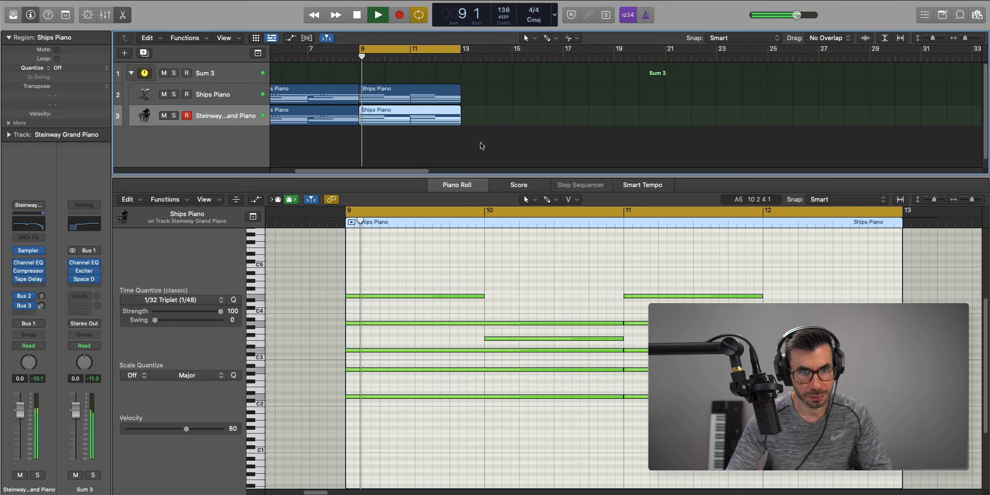
Step: Repeat both bar 9 regions once at bar 13, hide the piano roll, and select all four regions
left_click(433, 99, "shift")
key("cmd+r")
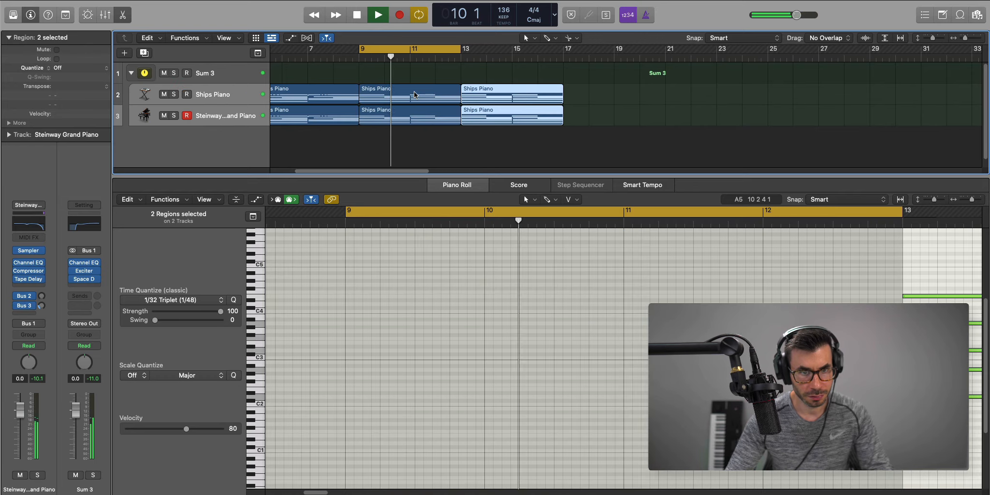
key("e")
left_click_drag(597, 181, 442, 161)
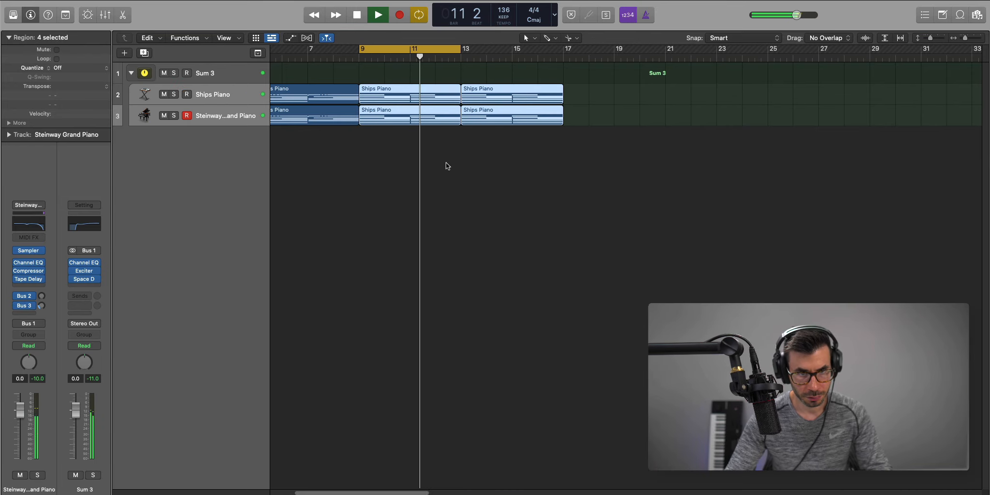
Step: Lower the Sum 3 stack's volume to -1.5 dB during playback, then stop playing
left_click(442, 161)
left_click(121, 68)
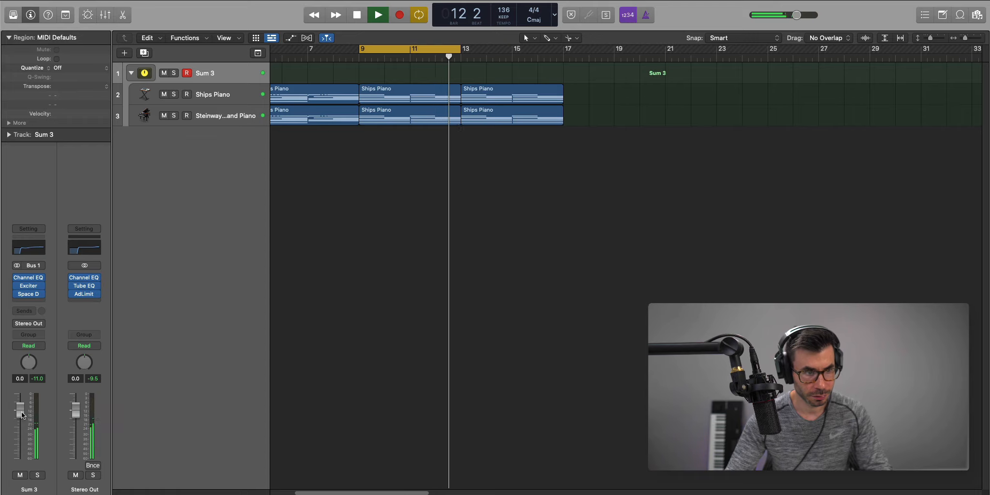
left_click_drag(22, 415, 22, 419)
left_click(575, 324, "ctrl+alt")
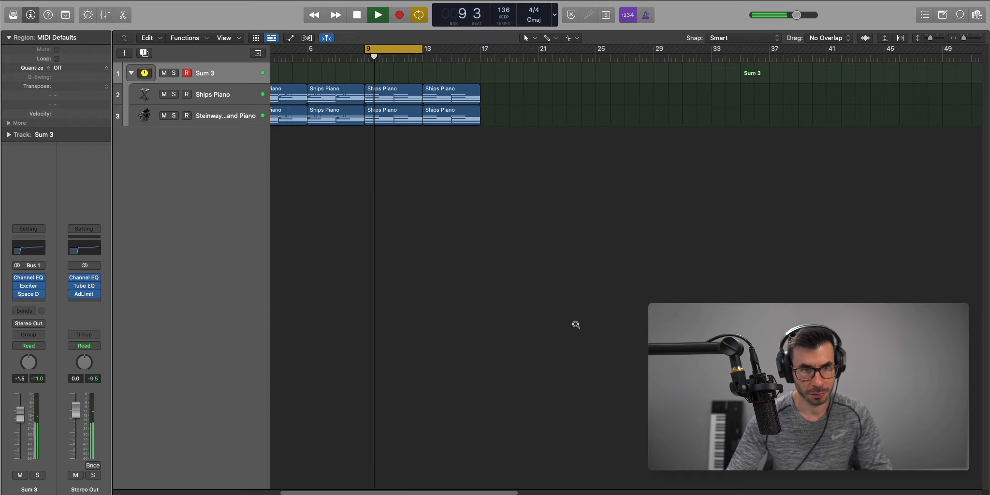
key("space")
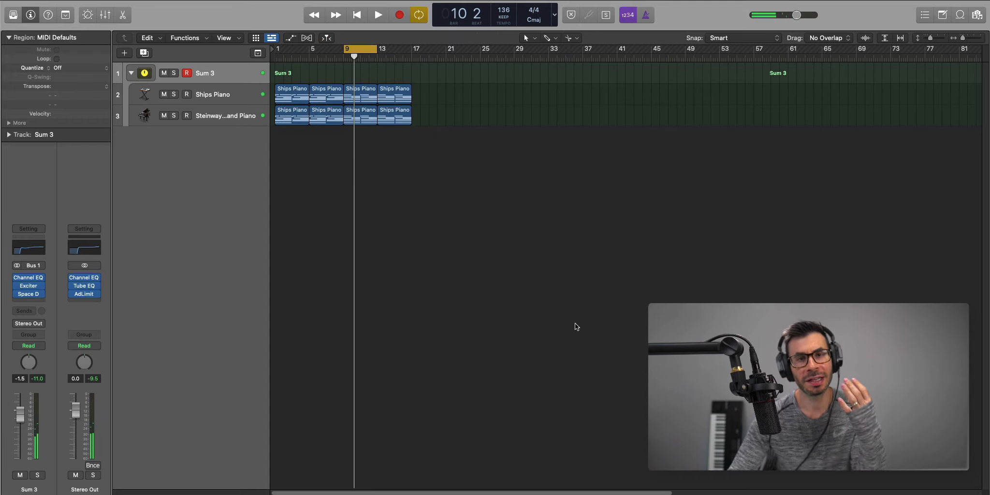
Step: Add a software instrument track and load the Peruvian Panpipes patch from the World Woodwinds sounds
left_click(125, 53)
key("Return")
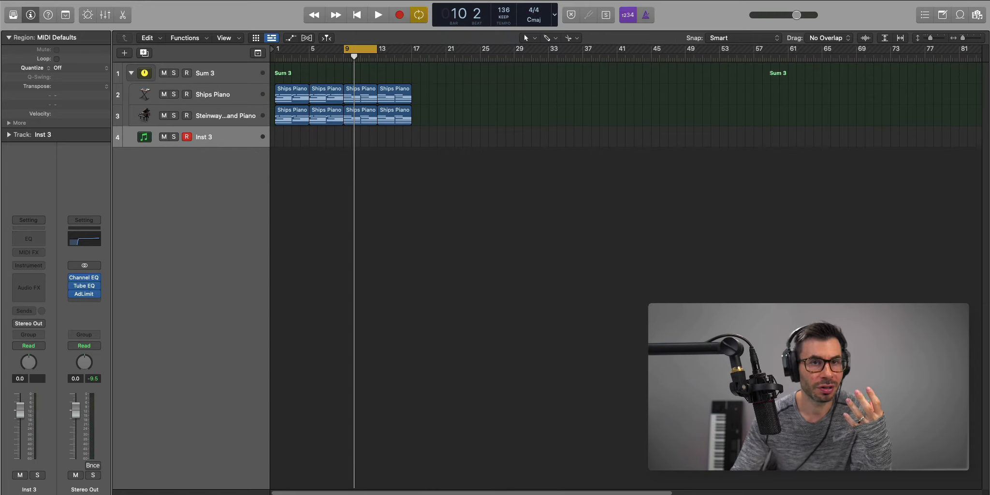
left_click(13, 14)
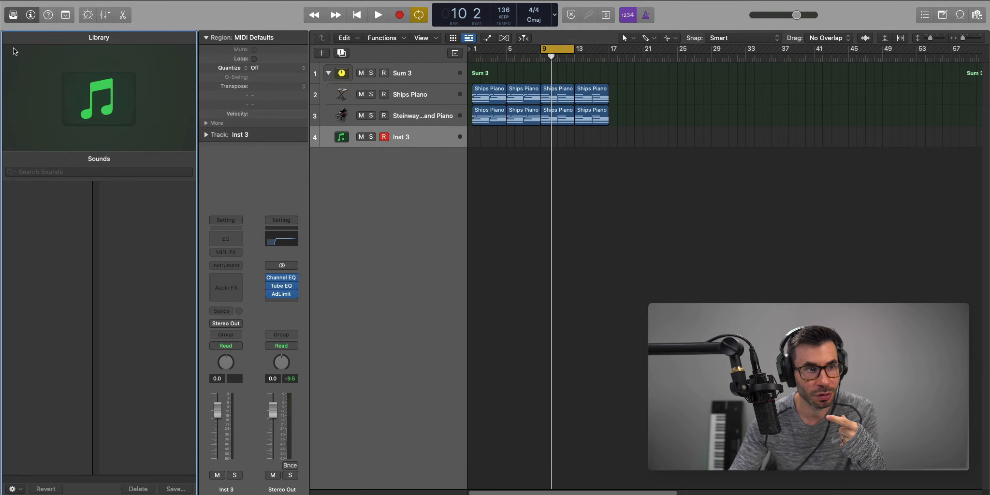
left_click(559, 283)
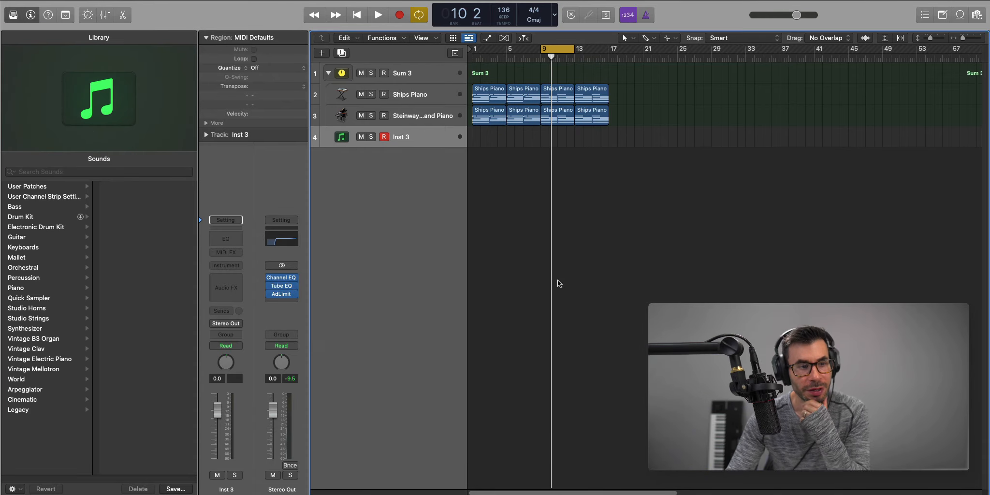
left_click(41, 379)
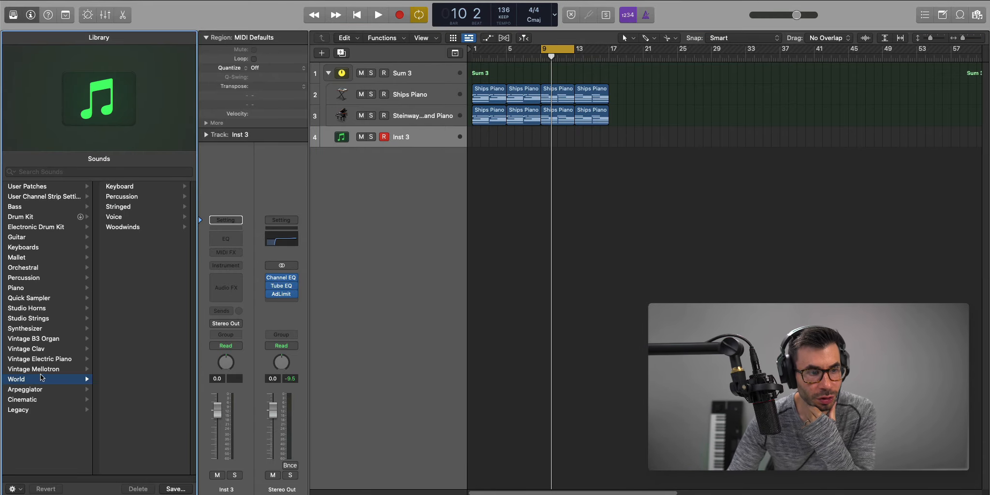
left_click(123, 227)
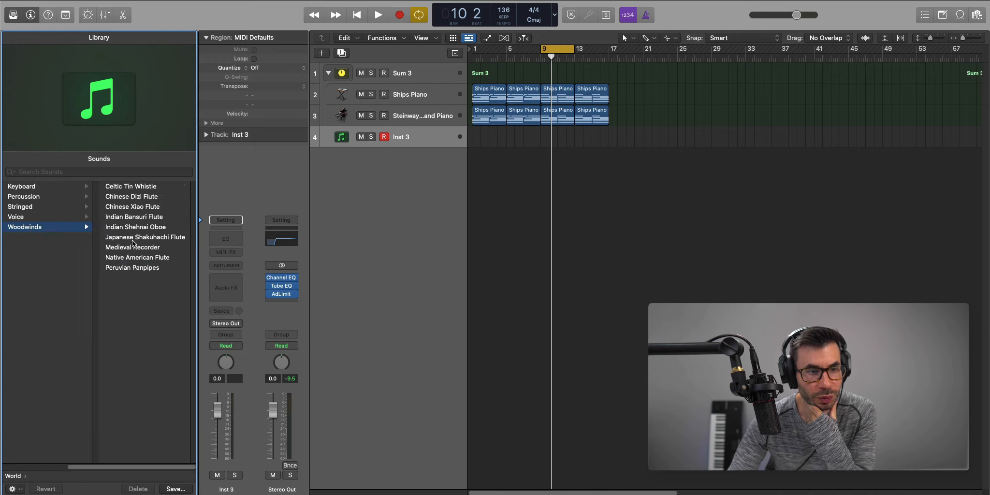
left_click(138, 269)
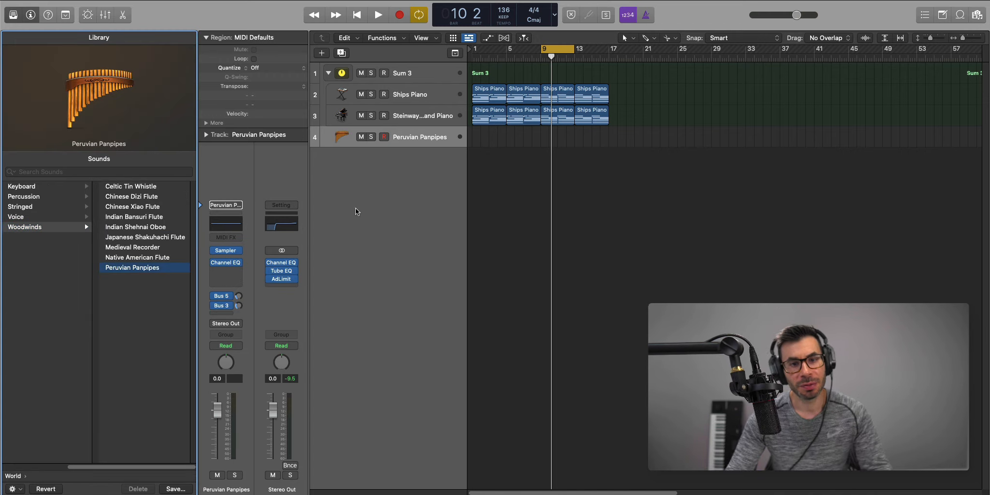
Step: Create a four-bar region from bar 9 to bar 13 on the Peruvian Panpipes track and open it for note editing
left_click(548, 136)
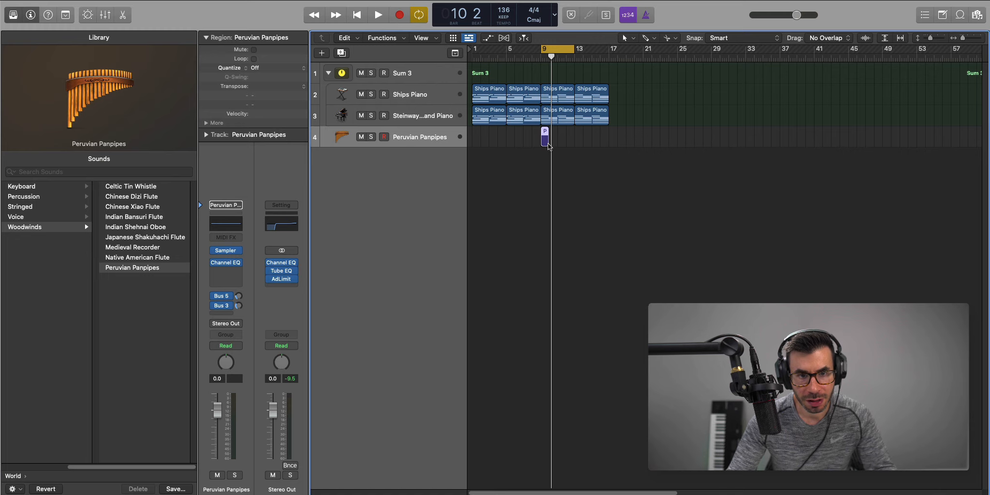
left_click_drag(550, 146, 574, 141)
double_click(559, 138)
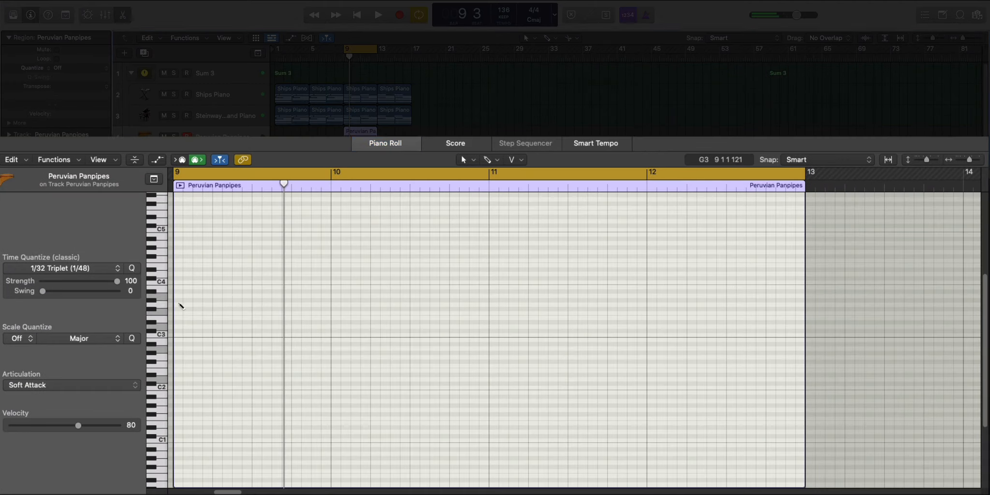
Step: Enter a one-beat A3 note at the start of bar 9, followed by a half-beat D4 note on beat 2
left_click(182, 304)
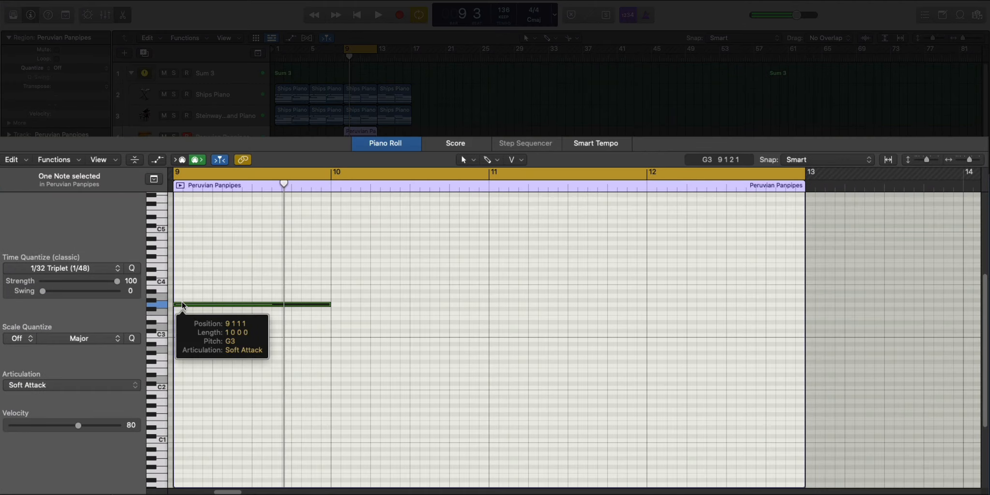
left_click_drag(183, 304, 183, 297)
key("space")
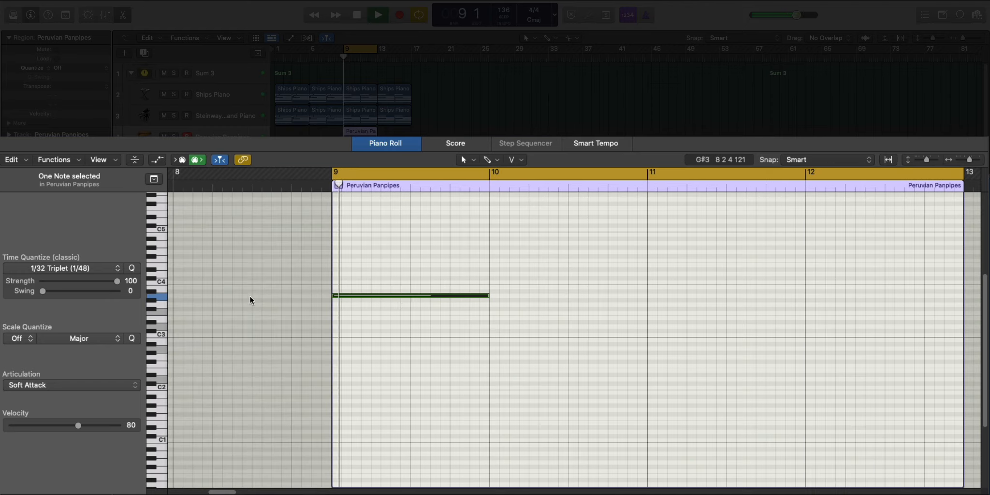
left_click_drag(484, 297, 367, 301)
left_click(376, 273)
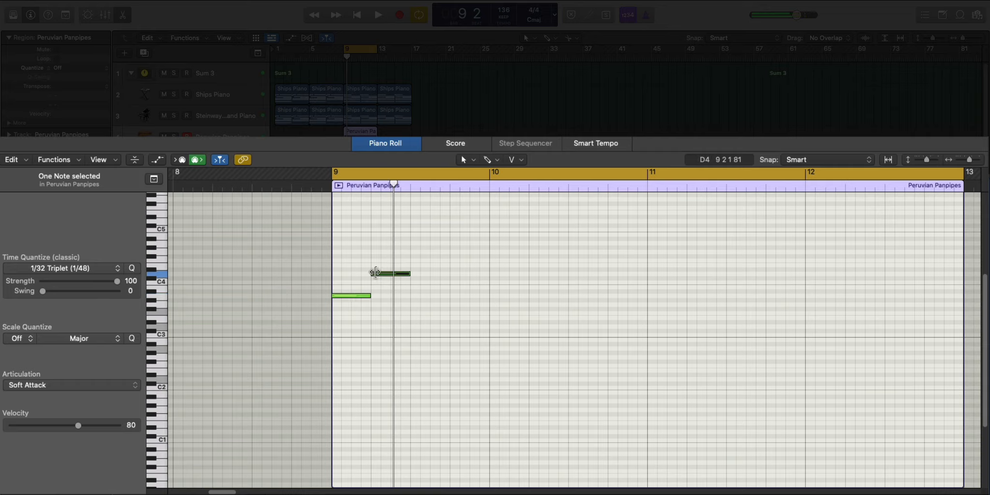
left_click_drag(408, 275, 391, 275)
key("space")
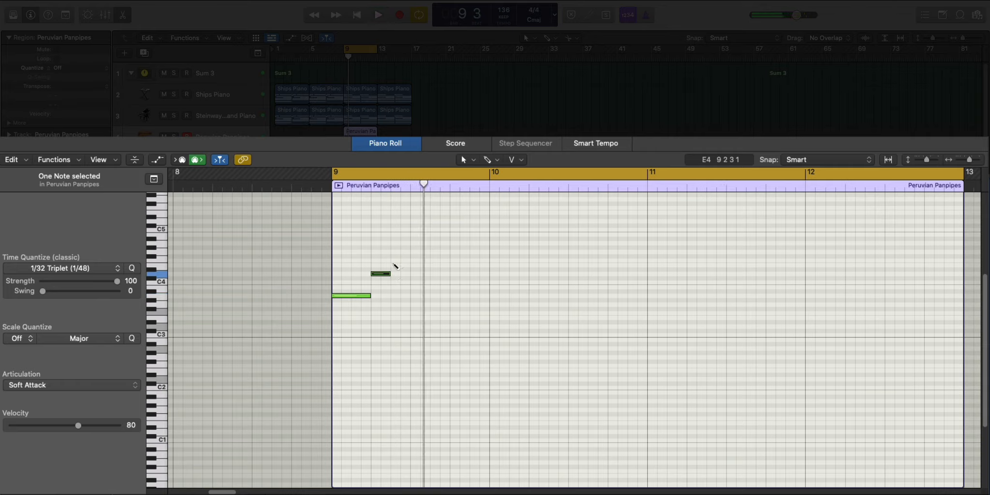
Step: Add a half-beat E4 after the D4 and an F4 on beat 3, extending the F4 nearly to bar 11
left_click(394, 265)
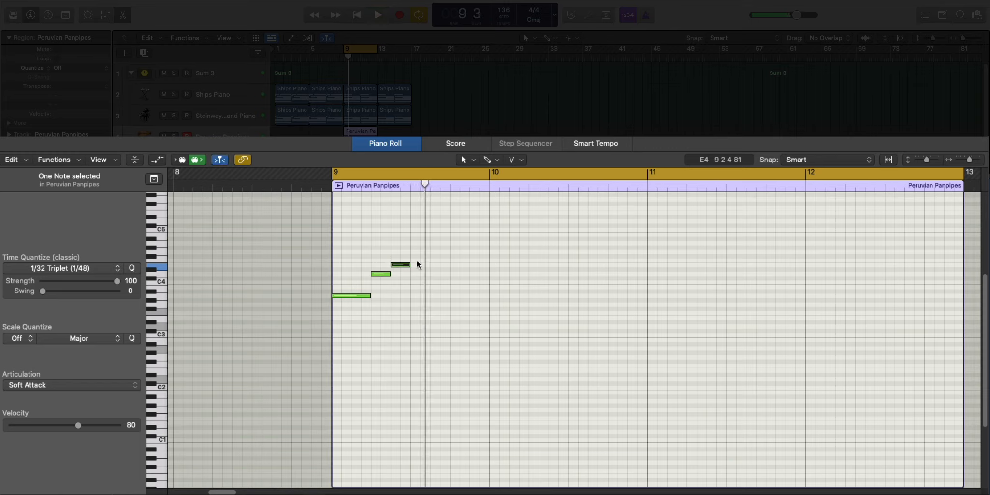
left_click(416, 260)
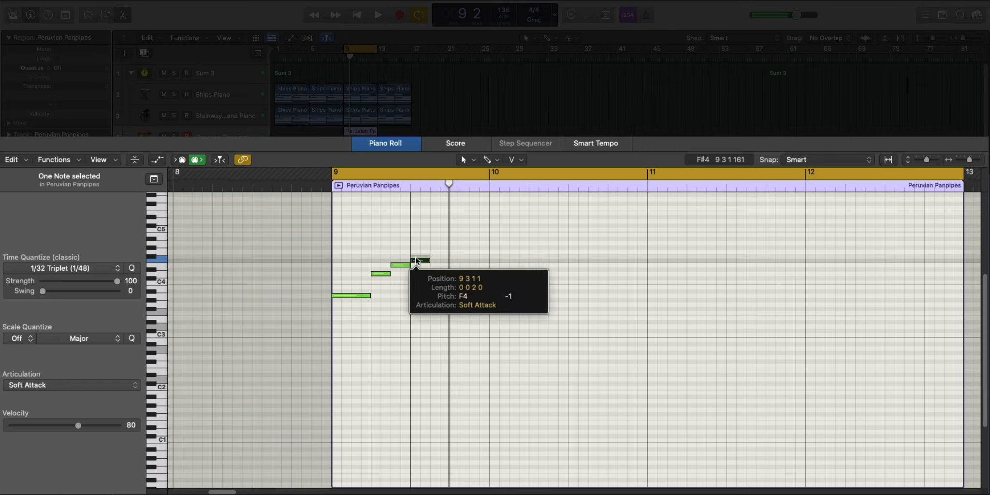
key("space")
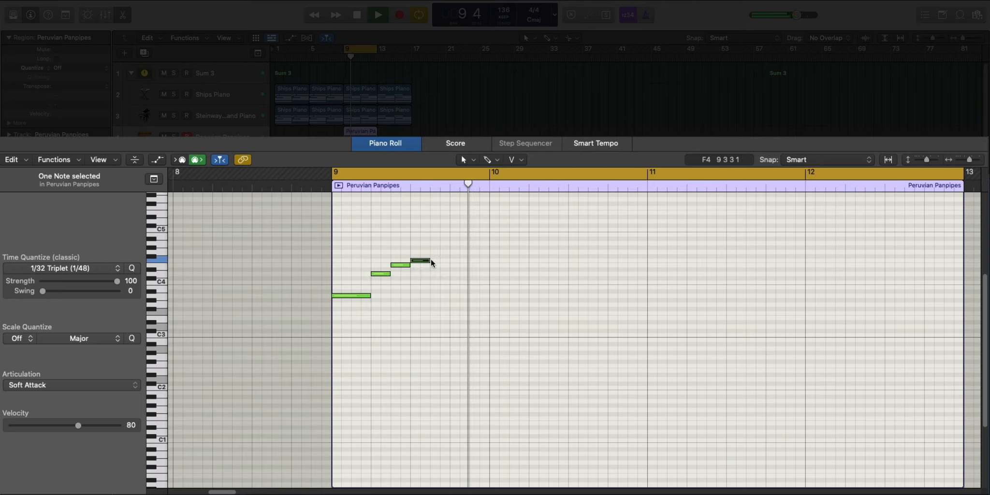
key("space")
left_click_drag(430, 262, 615, 263)
key("space")
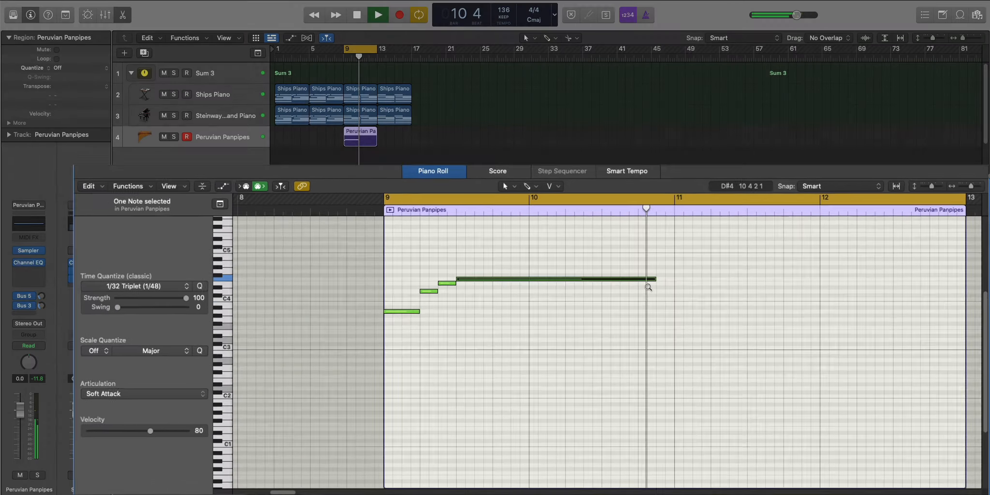
Step: Select all four panpipe notes, repeat the phrase once at bar 11, and play it back
left_click(601, 272, "ctrl+alt")
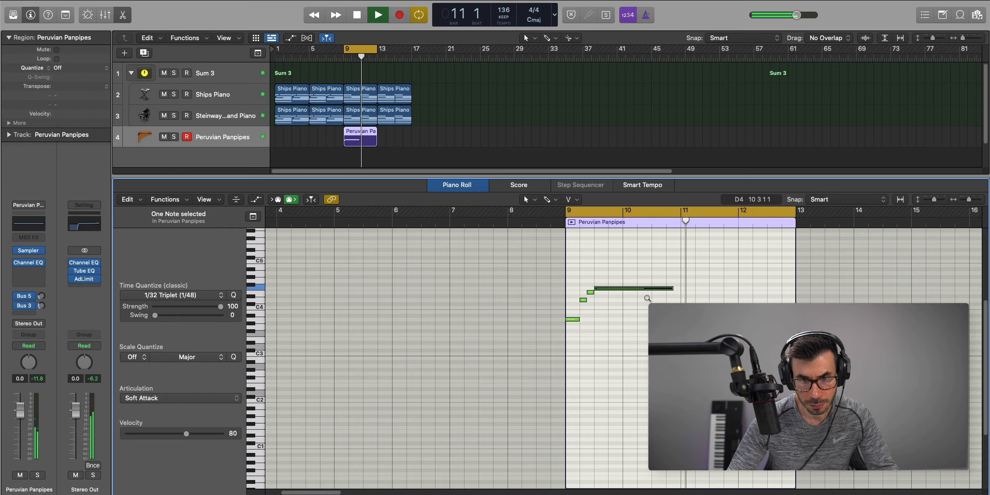
key("space")
scroll(648, 298, "right", 3)
left_click_drag(614, 351, 452, 273)
key("super+r")
key("space")
Step: Check the mixer during playback and lower the Peruvian Panpipes volume to -5.0 dB
key("x")
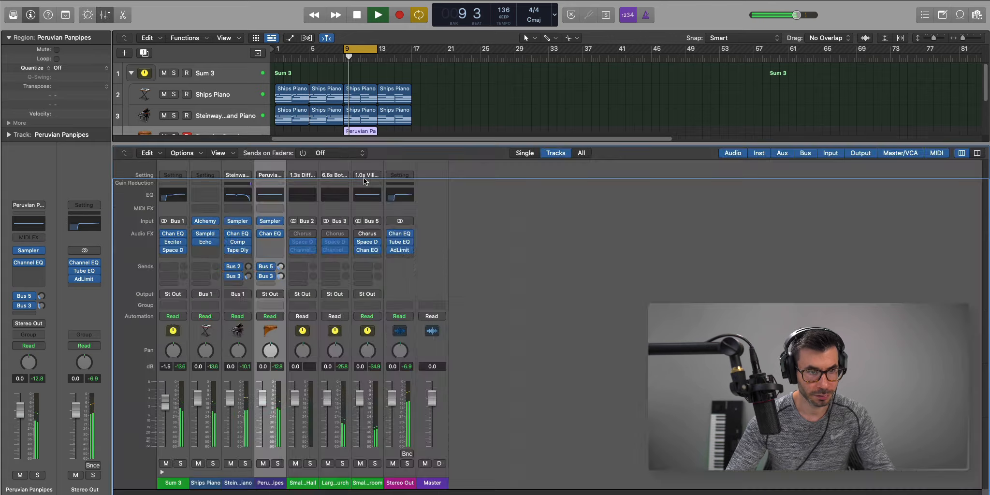
key("x")
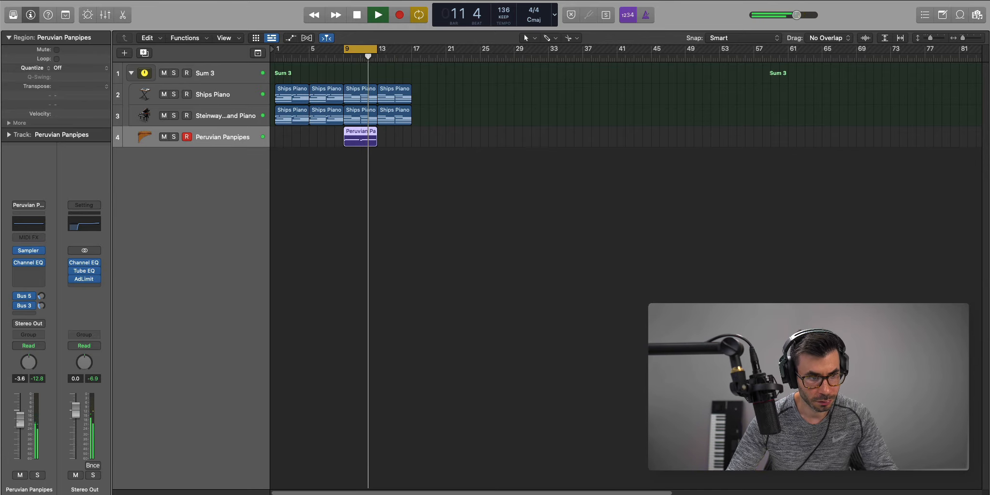
key("space")
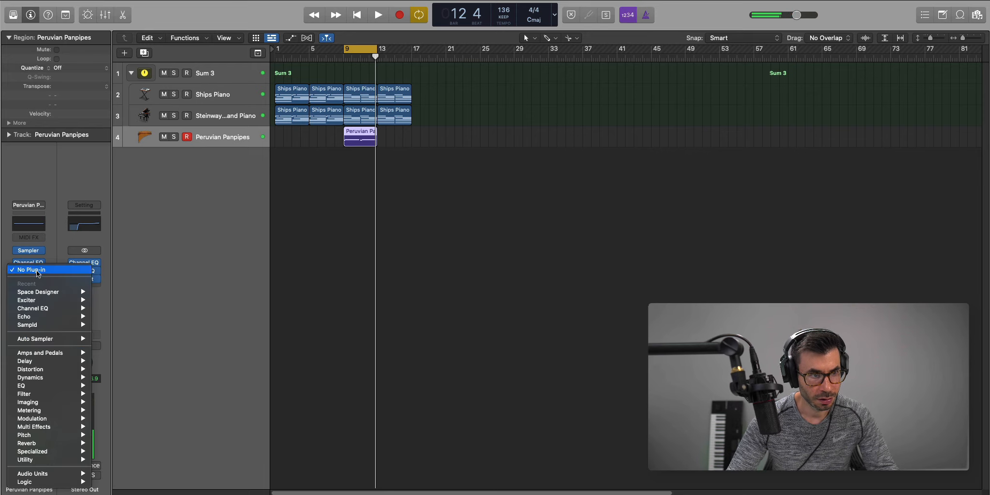
Step: Insert a Space Designer reverb on the Peruvian Panpipes, load the 02.3s Gun Shot preset from Large Warped Spaces, and audition it
left_click(29, 271)
mouse_move(51, 292)
left_click(114, 308)
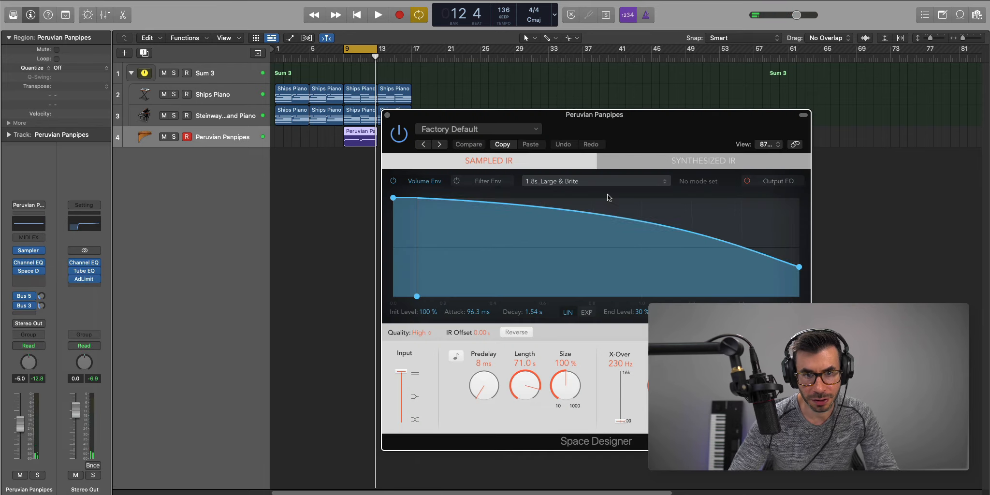
left_click_drag(613, 118, 512, 92)
left_click(377, 103)
mouse_move(459, 293)
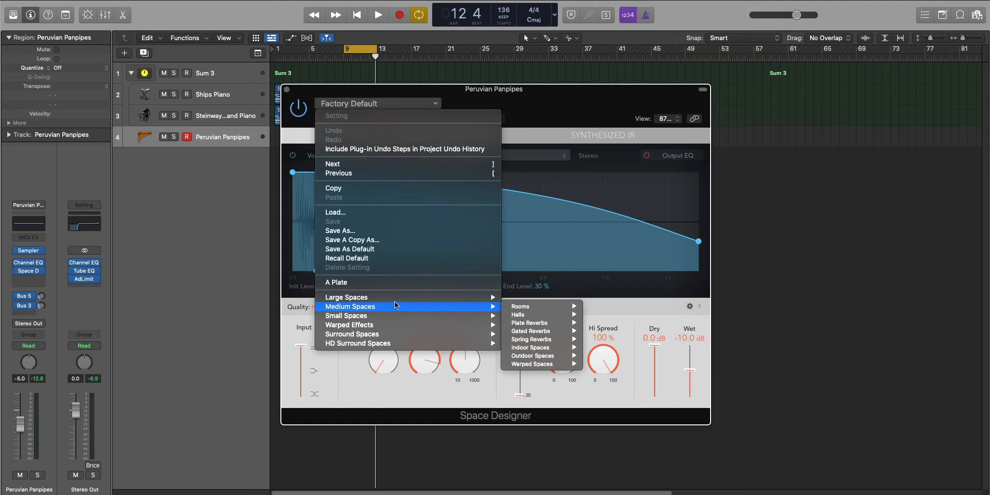
mouse_move(560, 348)
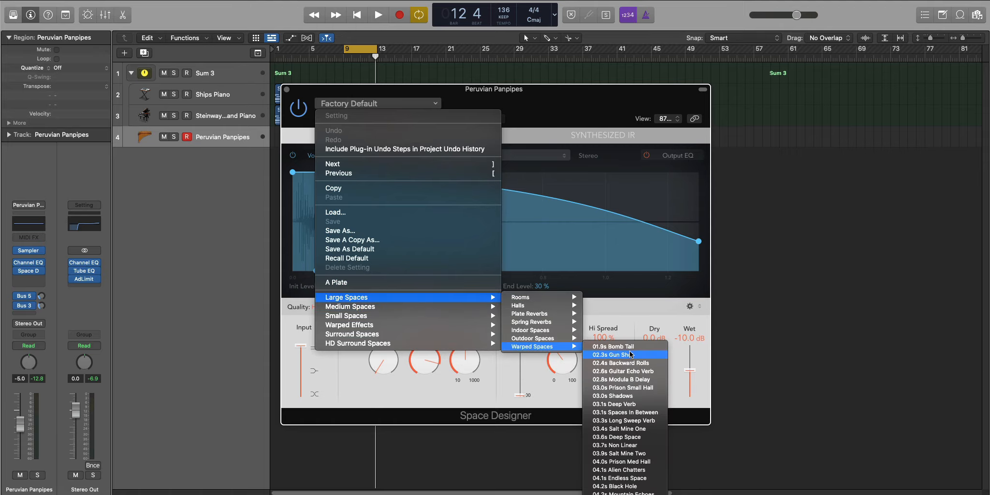
left_click(607, 354)
key("space")
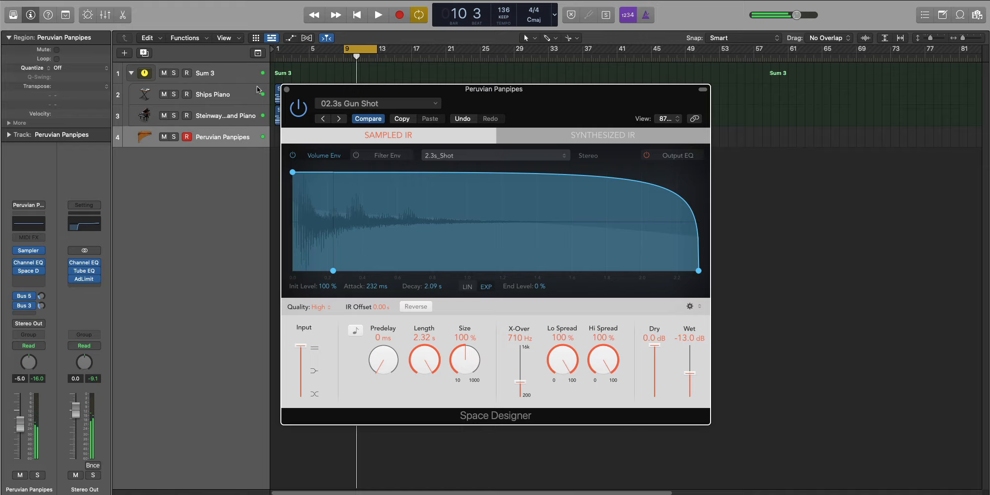
left_click(287, 89)
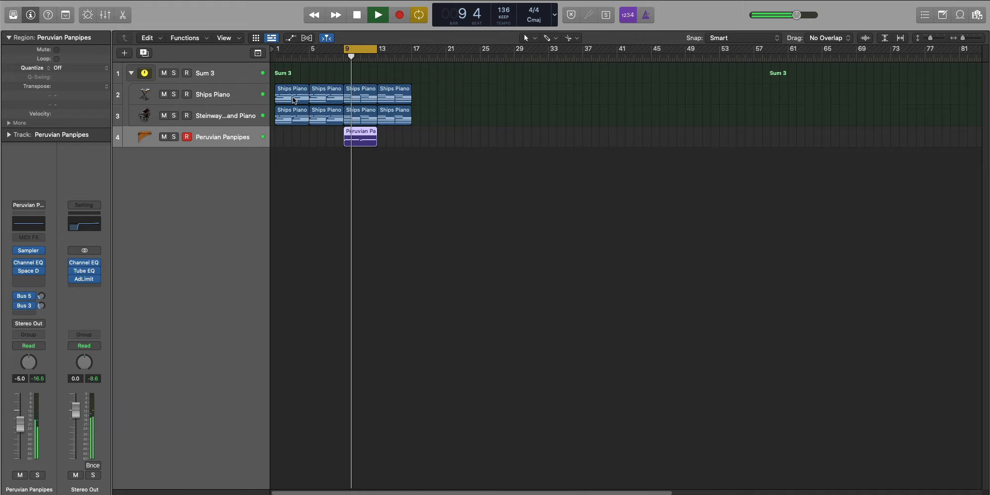
Step: Set the Peruvian Panpipes volume to -5.7 dB during playback, then stop playing
scroll(348, 144, "up", 5)
scroll(348, 144, "up", 2)
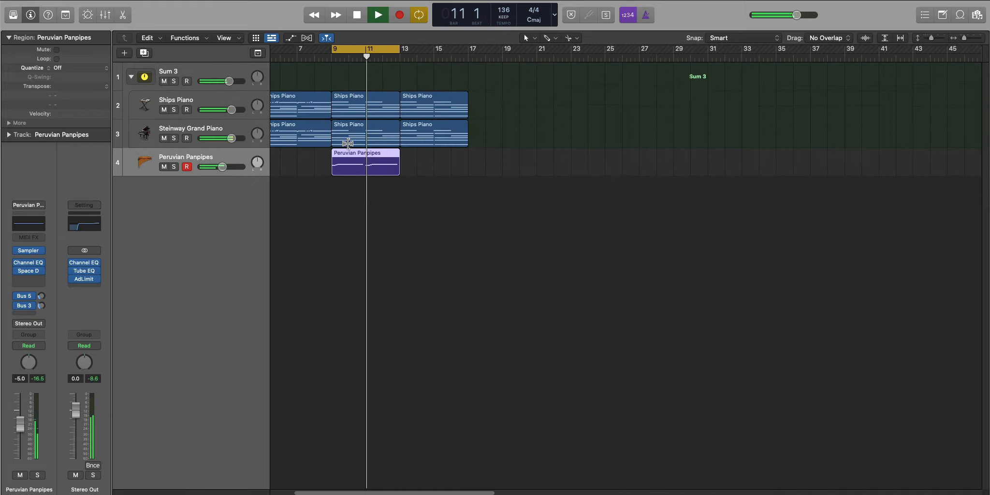
left_click_drag(220, 168, 219, 167)
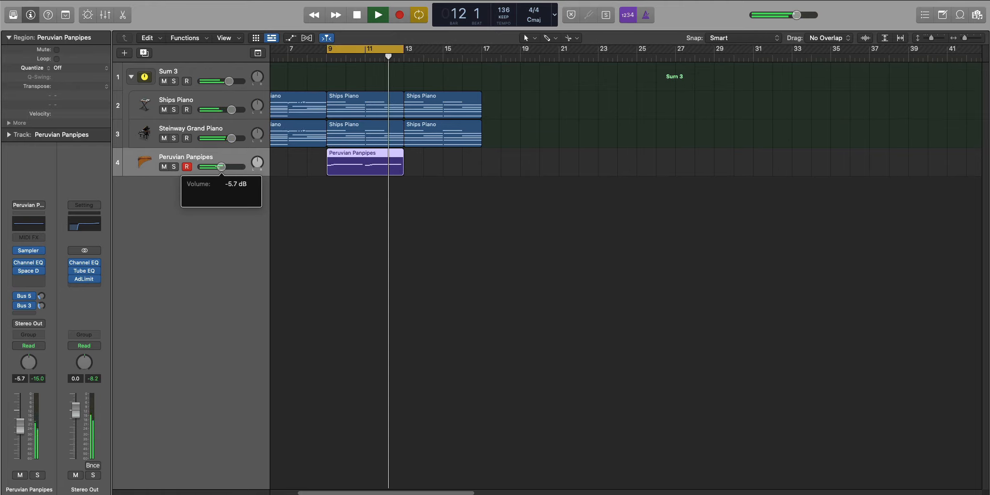
key("space")
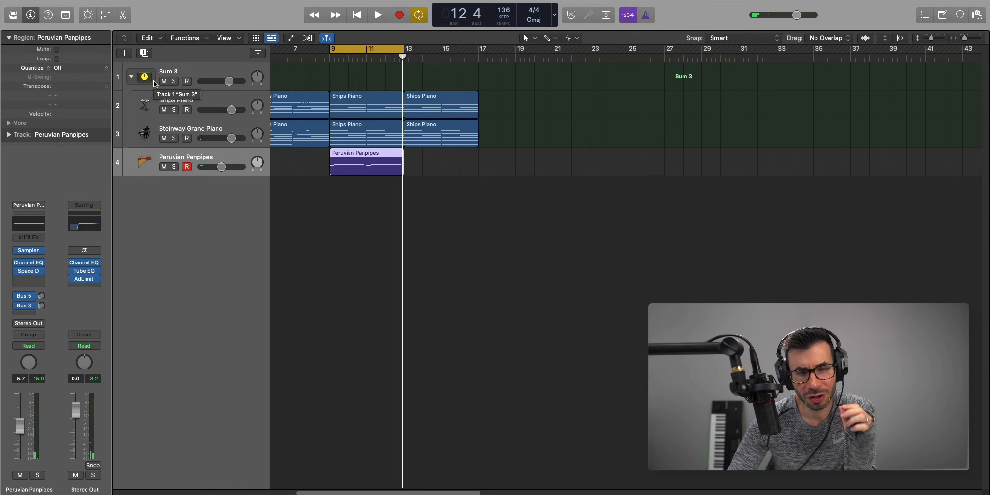
Step: Add a software instrument track and load the Trumpet Section Legato patch from the Legacy Logic Orchestral Brass sounds
left_click(122, 54)
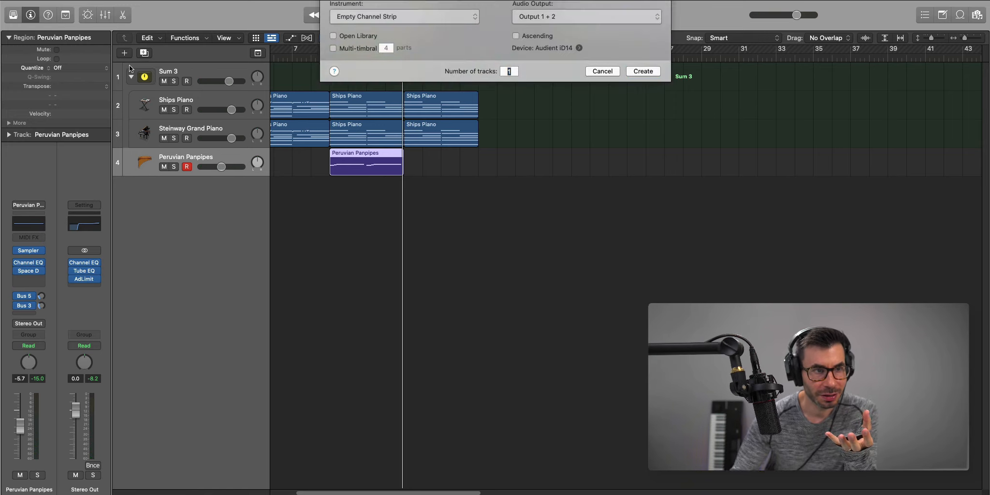
key("Return")
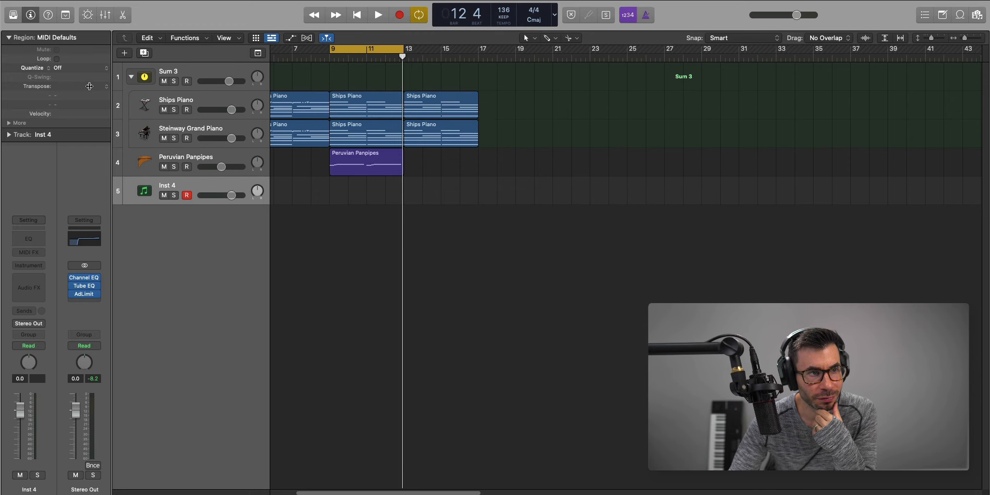
left_click(9, 16)
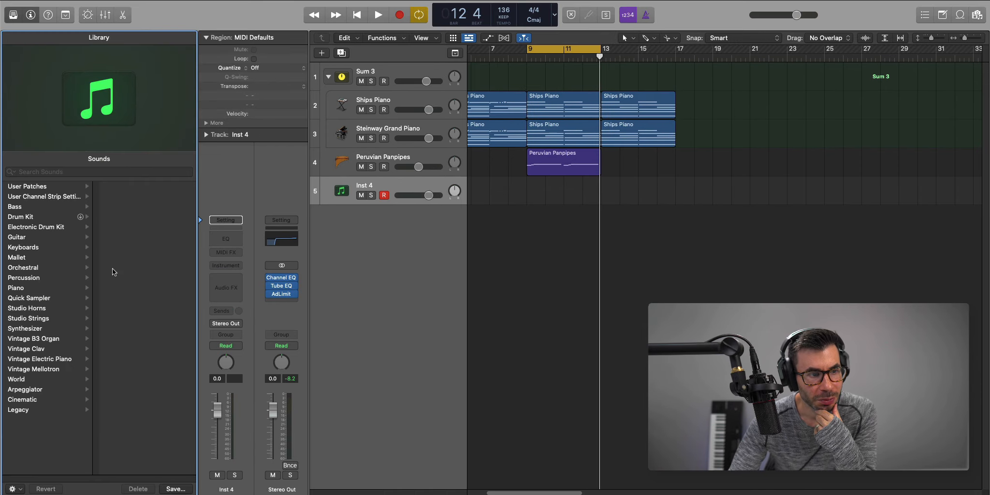
left_click(46, 409)
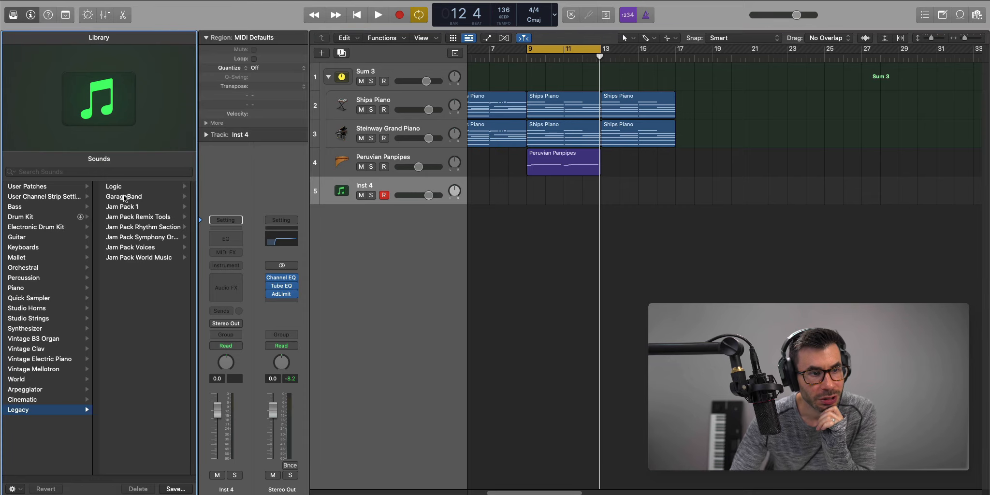
left_click(121, 186)
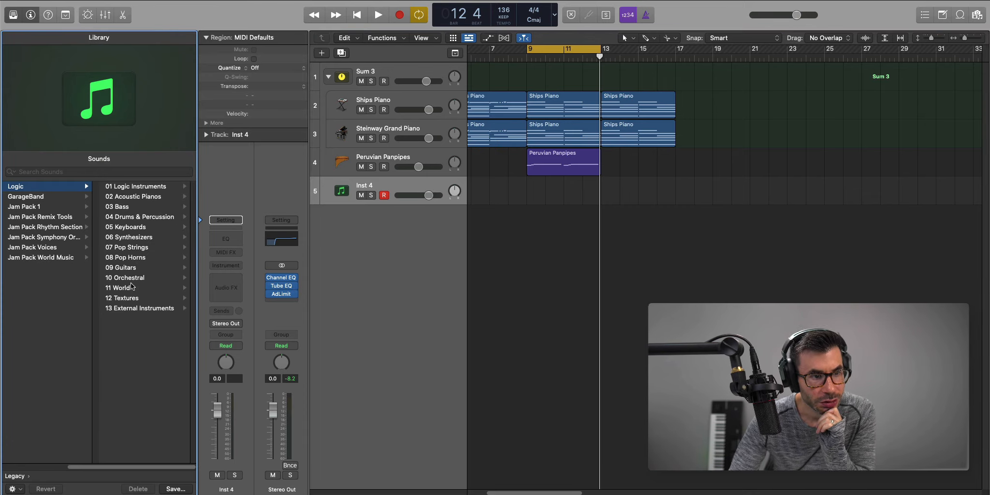
left_click(132, 279)
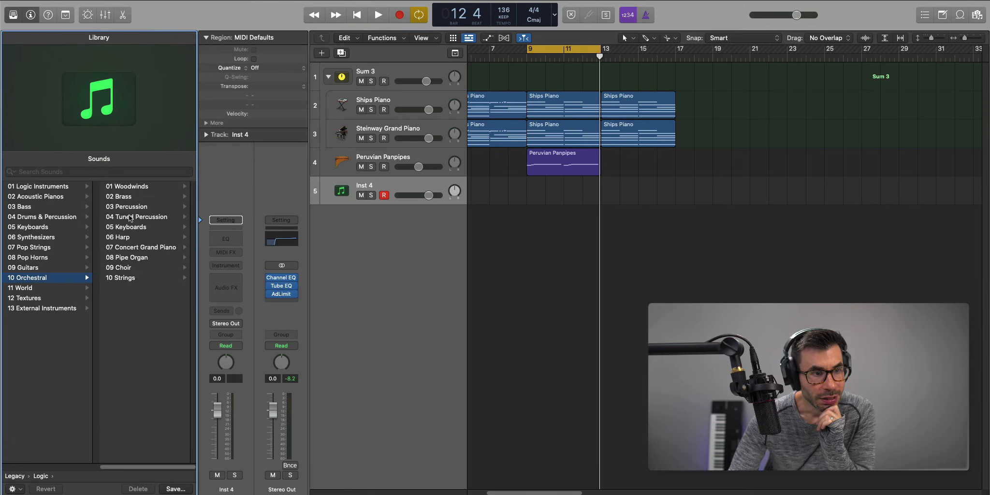
left_click(132, 197)
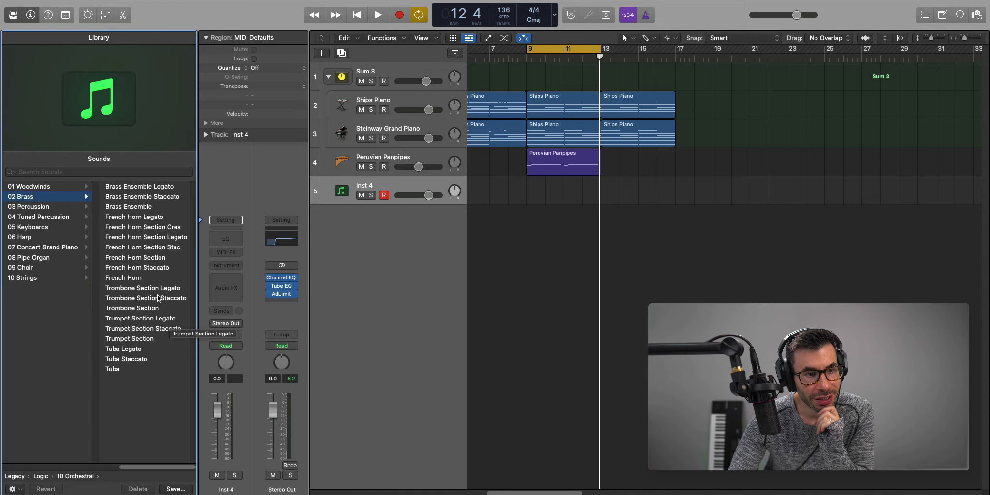
left_click(145, 320)
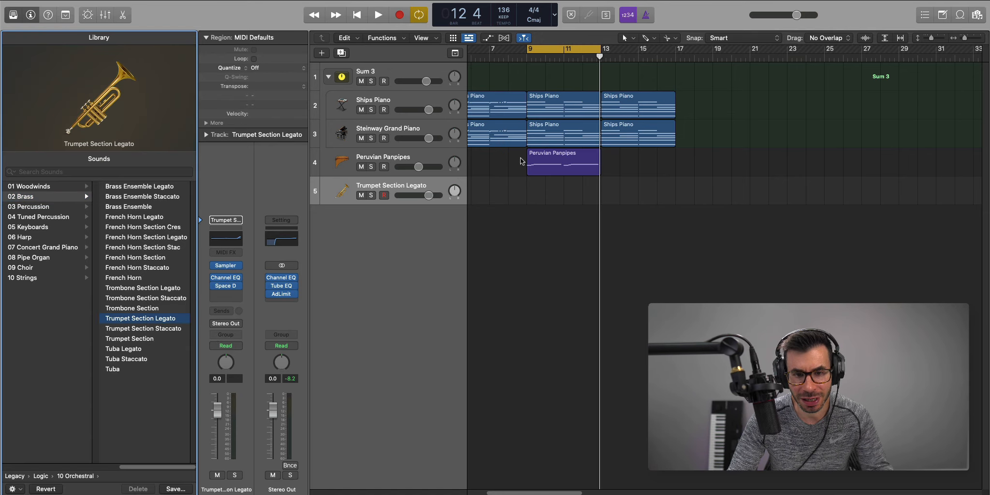
Step: Copy the panpipes region at bar 9 onto the trumpet track and lower the trumpet volume to -13.2 dB during playback
key("space")
left_click_drag(540, 167, 542, 191)
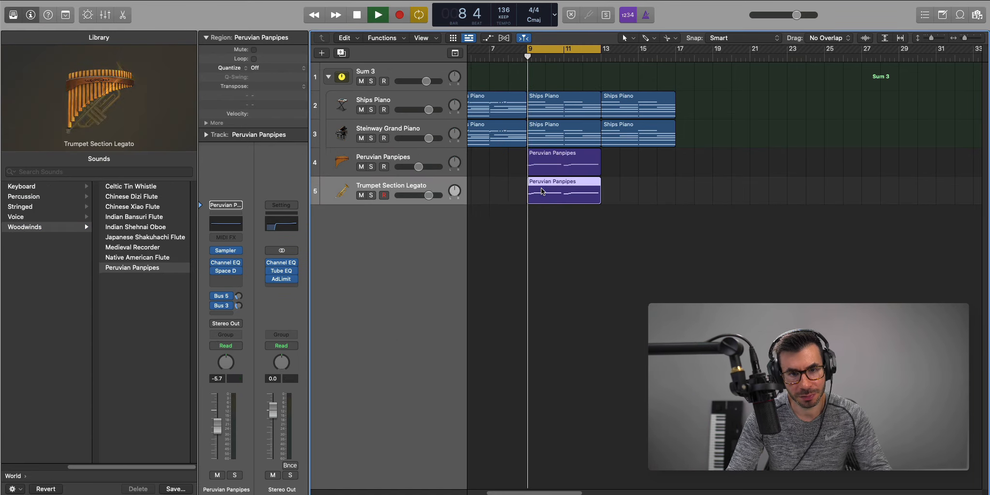
left_click_drag(428, 195, 397, 204)
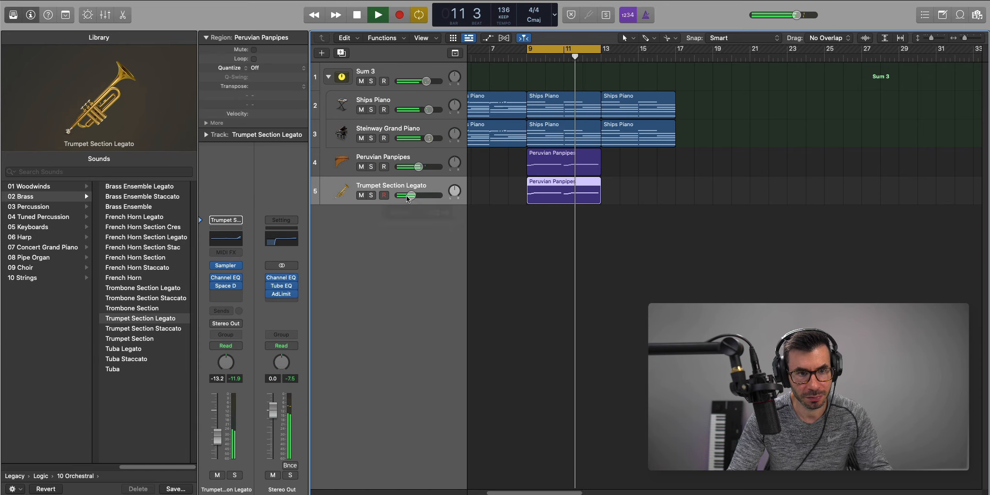
Step: Compare the mix with the trumpets muted and unmuted, set their volume to -15.2 dB, and play it back
left_click(362, 195)
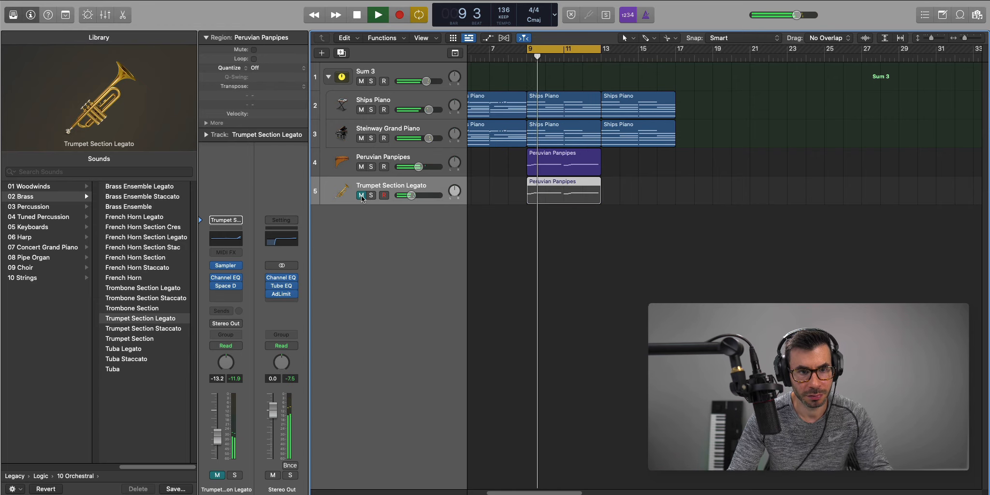
left_click(362, 195)
key("space")
left_click_drag(411, 195, 406, 199)
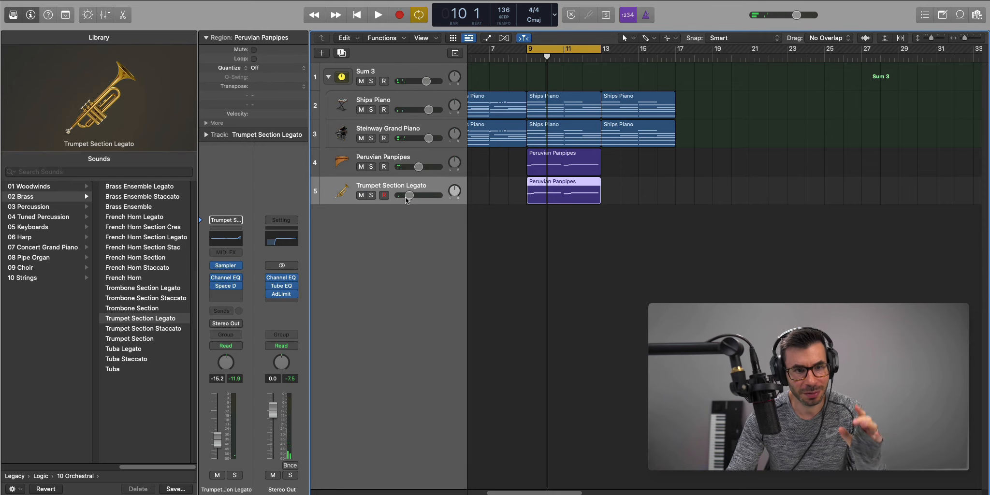
key("space")
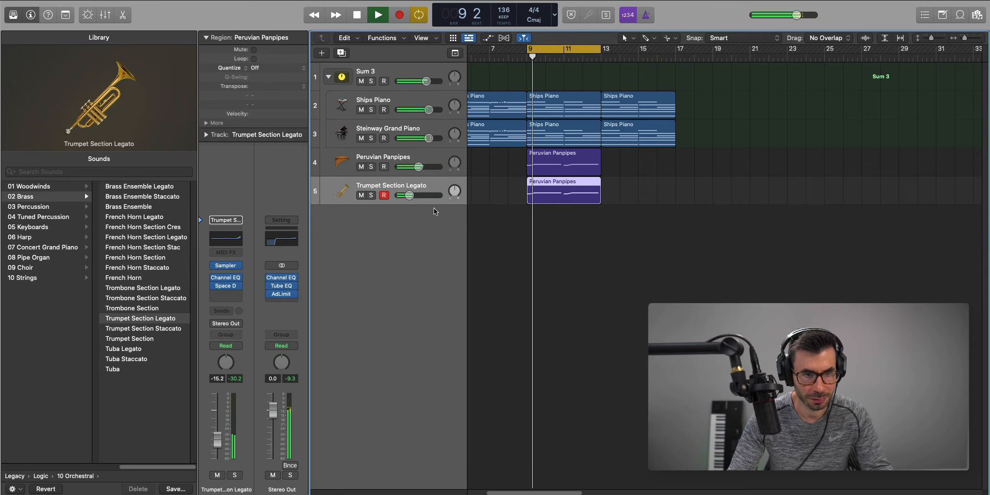
key("super+Up")
key("super+Right")
key("space")
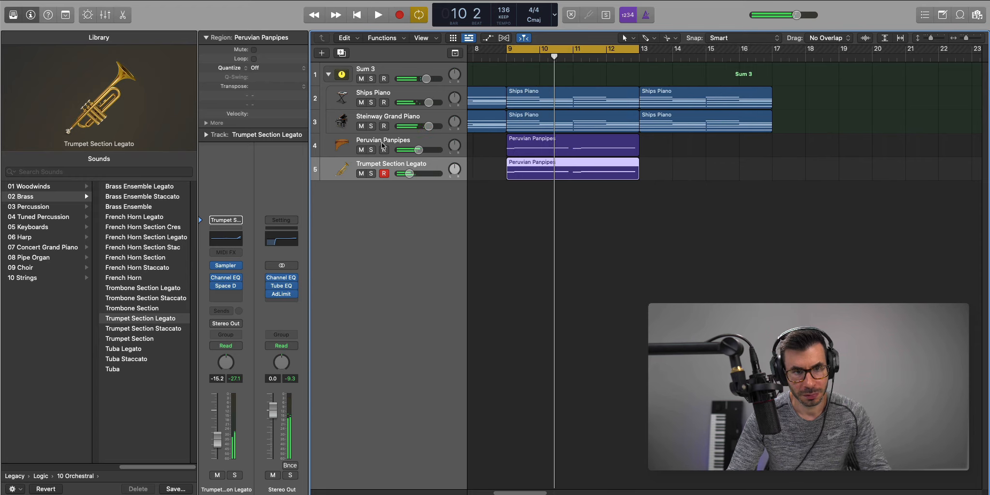
Step: Add another software instrument track and load the Straightenin Drum Kit from the user patches
left_click(324, 52)
key("Return")
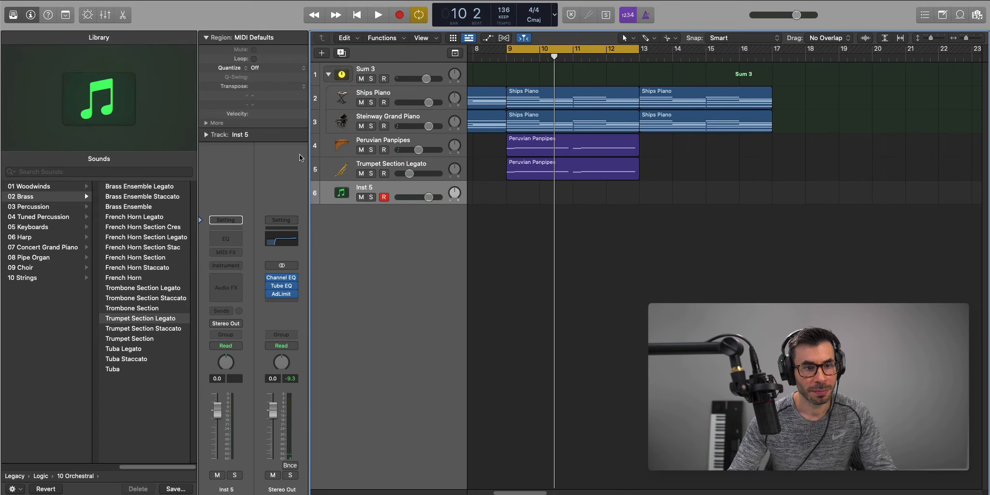
left_click(10, 17)
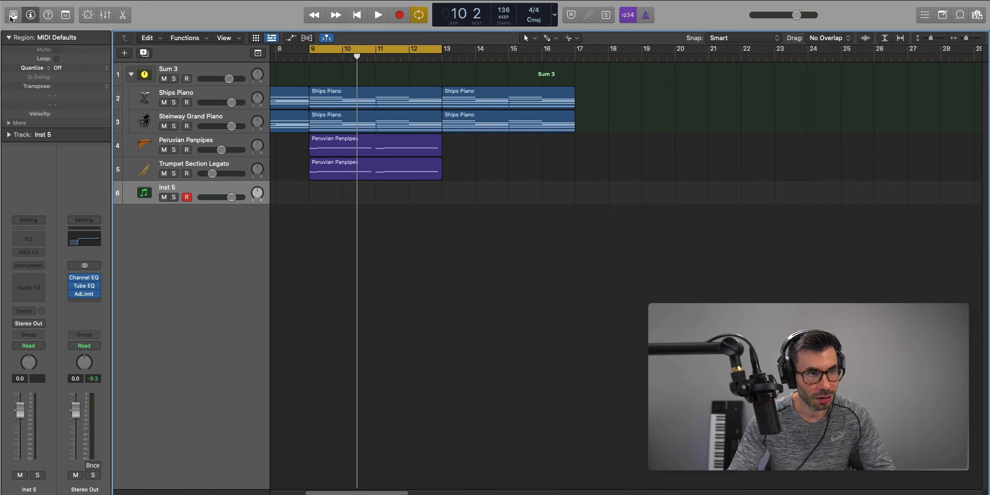
left_click(10, 17)
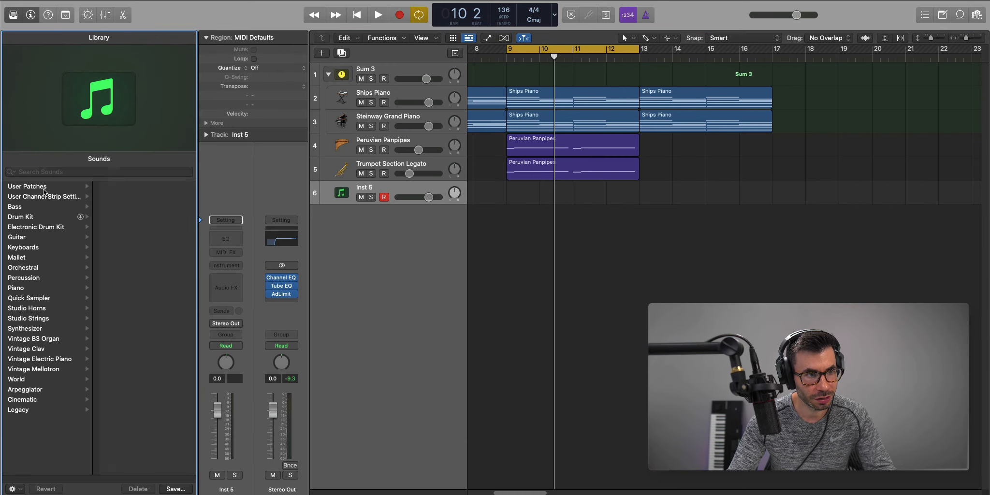
left_click(46, 186)
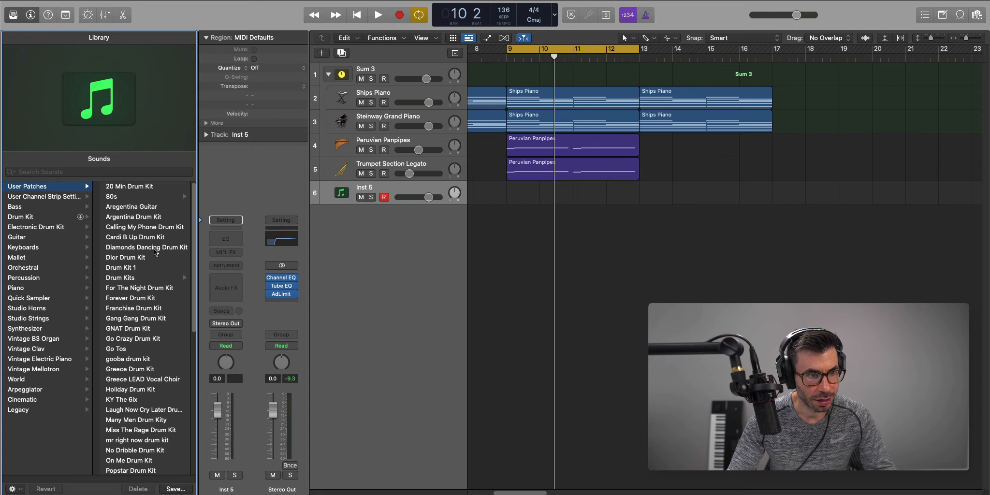
scroll(137, 300, "down", 5)
scroll(138, 300, "up", 5)
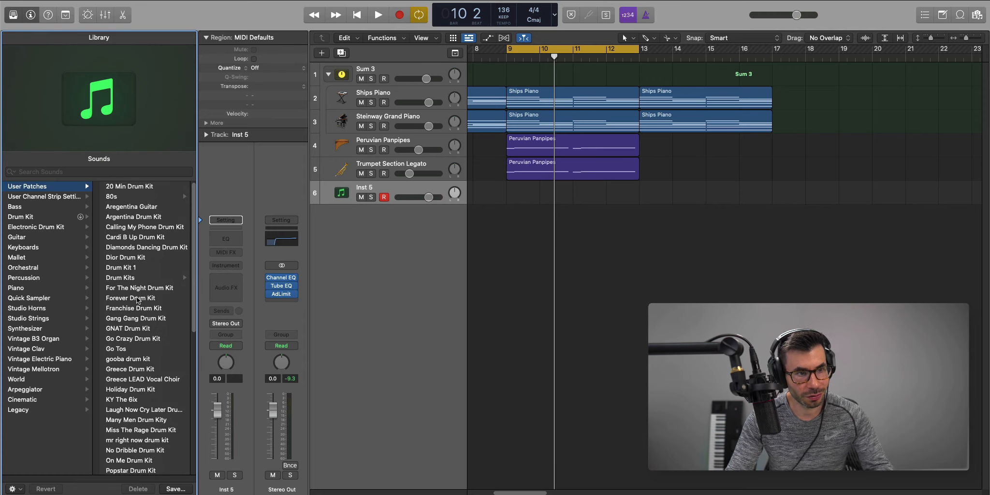
scroll(138, 301, "down", 4)
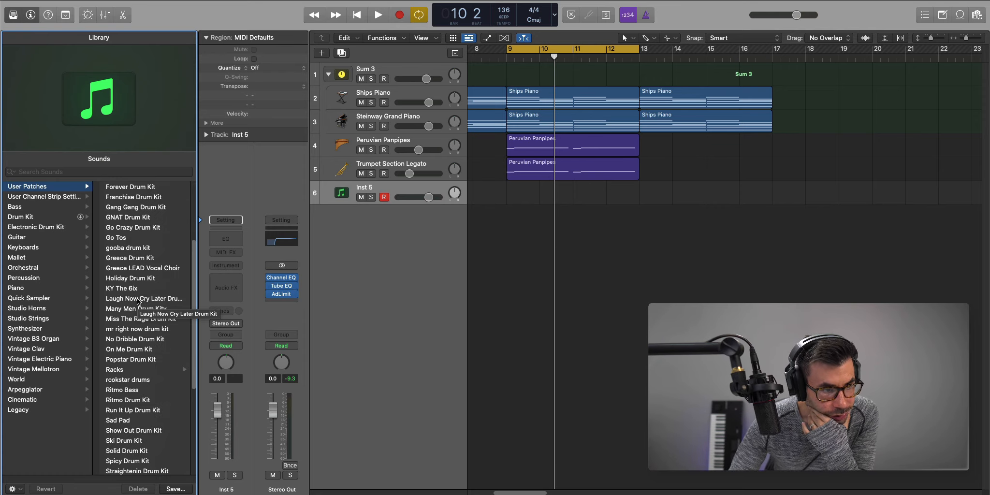
scroll(138, 300, "down", 4)
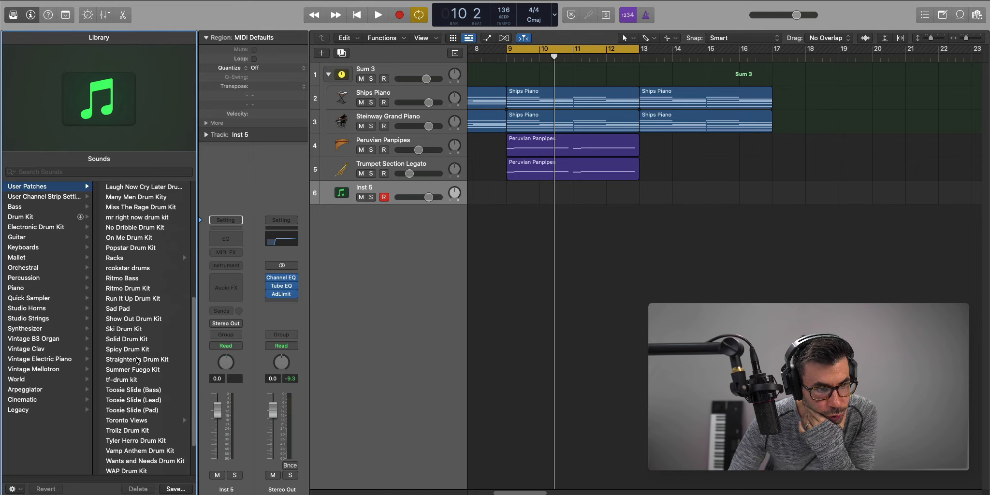
left_click(12, 15)
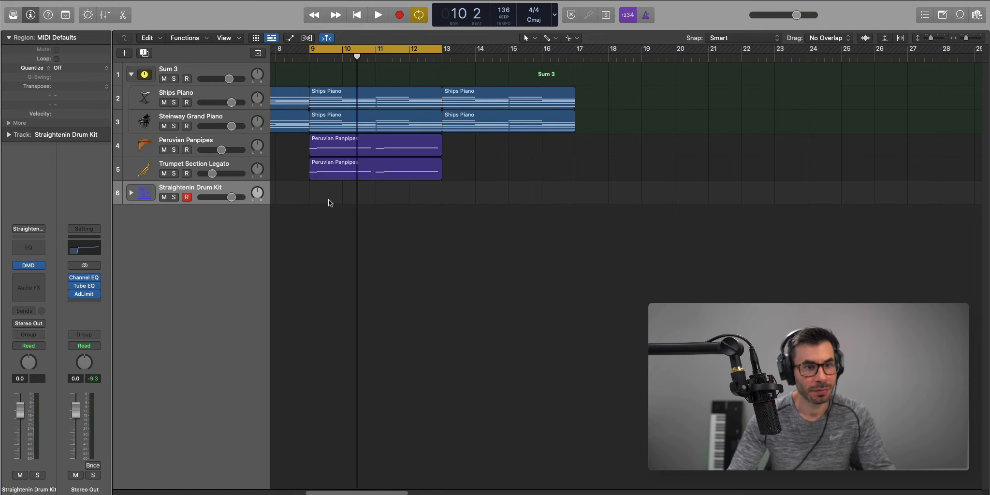
Step: Expand the drum kit, create a pattern region at bar 9 on the straightenin snare track, activate step 9, and play it
left_click(131, 192)
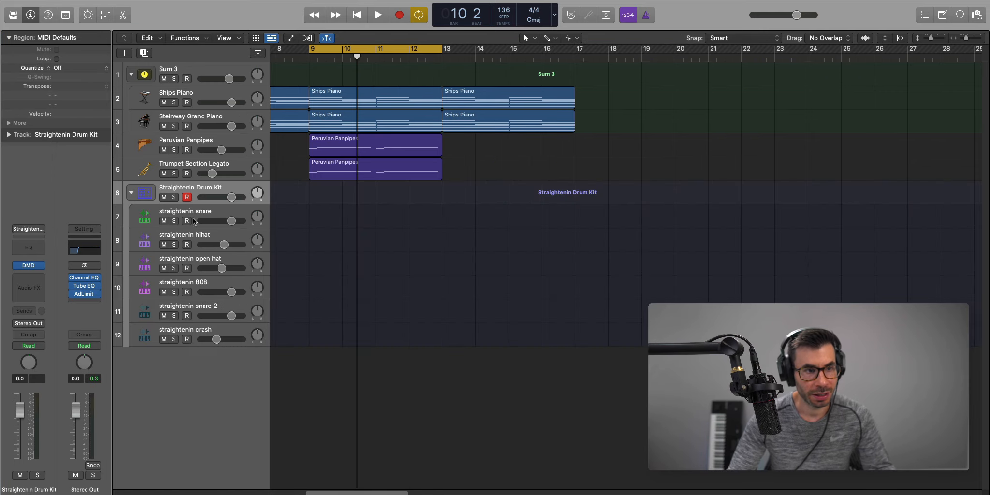
right_click(319, 222)
left_click(339, 231)
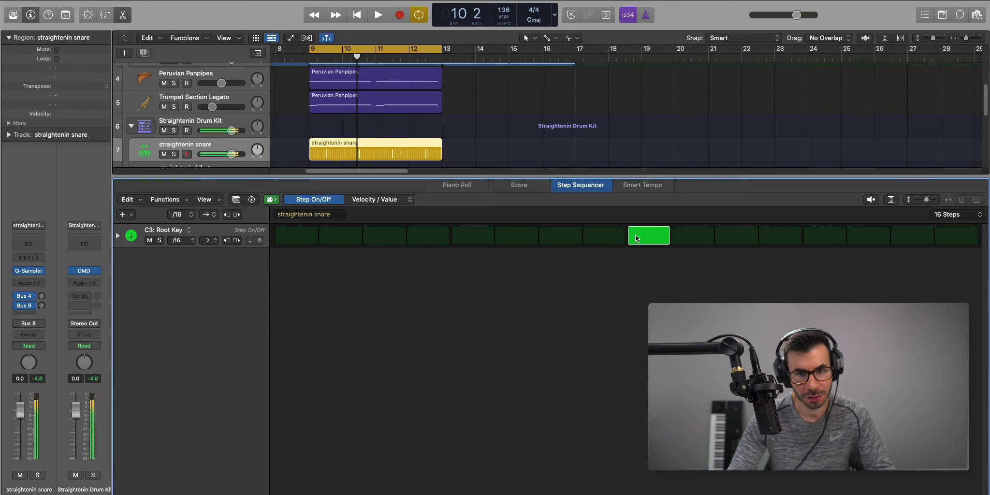
key("space")
key("x")
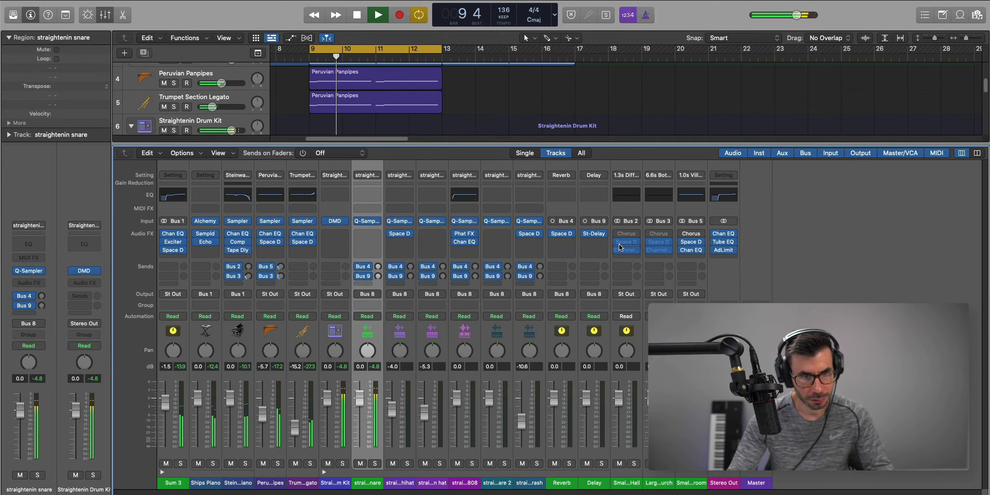
key("x")
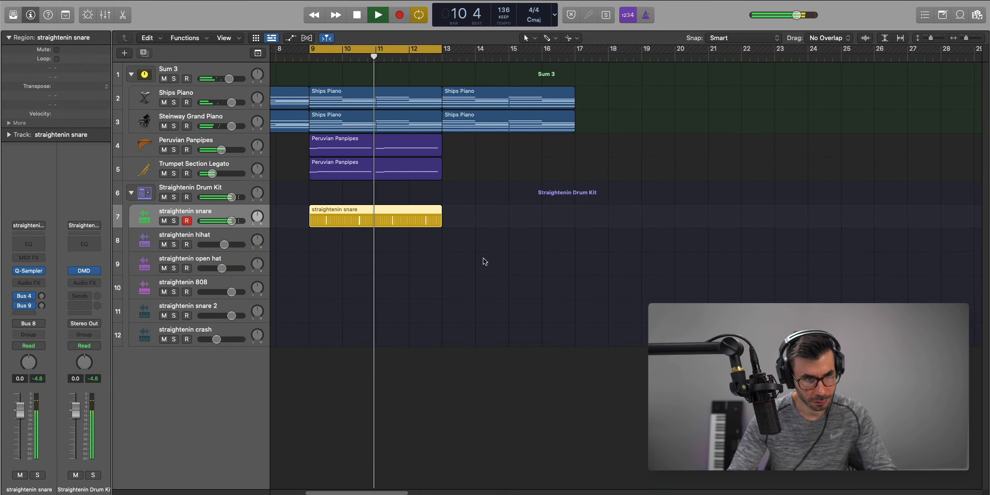
Step: Create a pattern region at bar 9 on the straightenin hihat track and activate all 16 steps
right_click(322, 239)
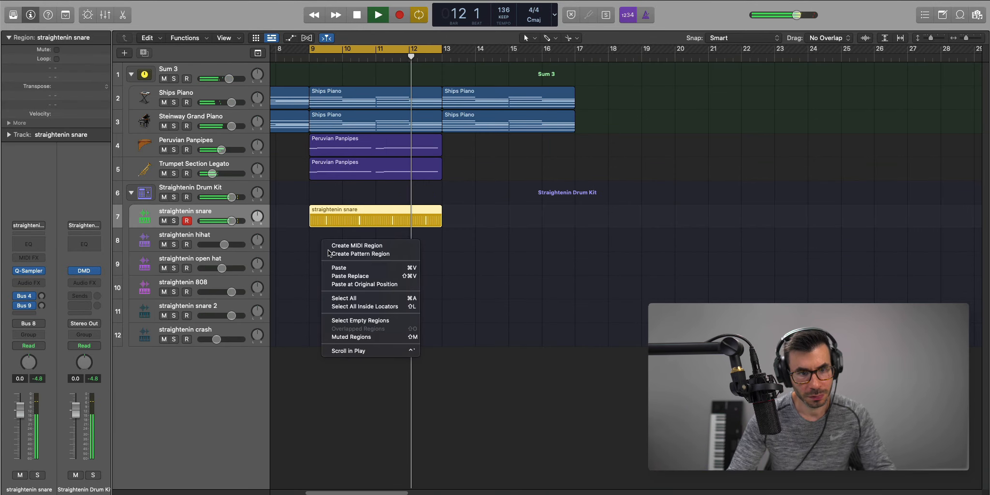
left_click(343, 252)
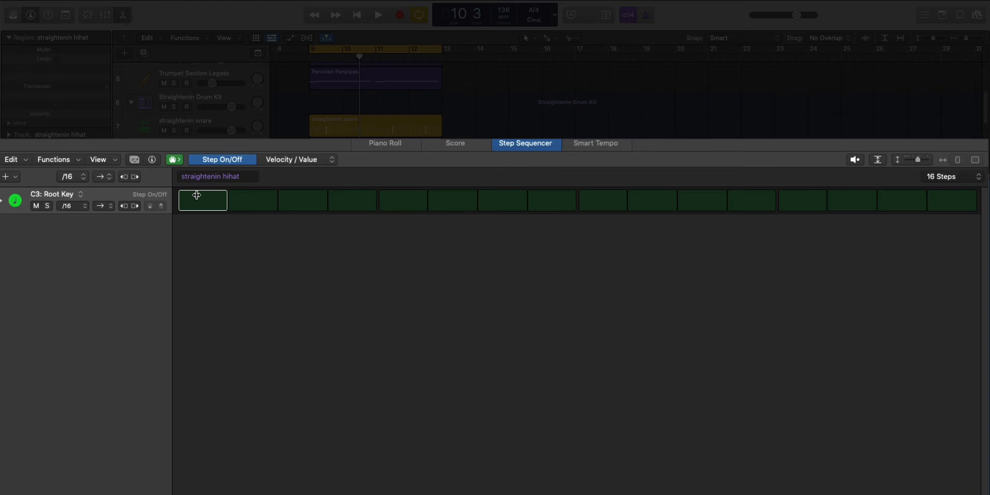
left_click_drag(197, 195, 954, 200)
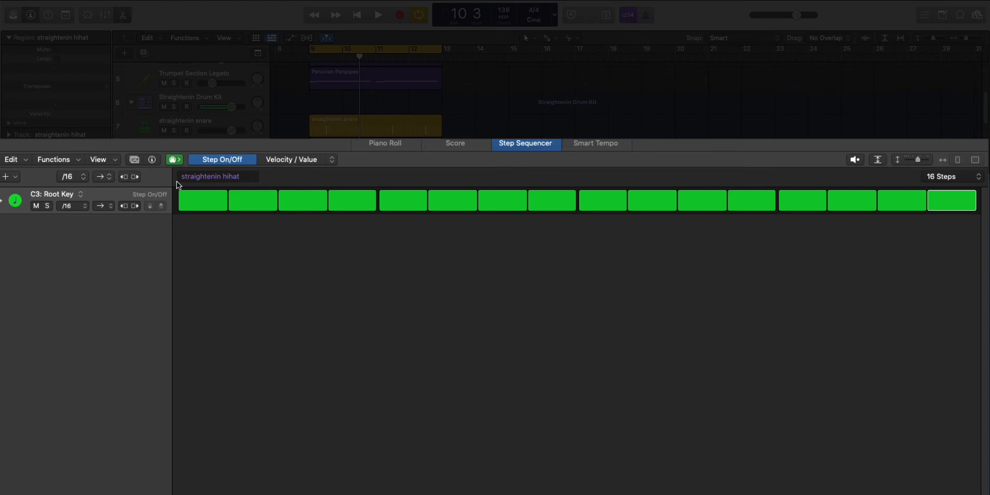
Step: Set the hihat row's step rate to /8 and the pattern length to 32 steps, auditioning each change
left_click(70, 205)
key("Return")
key("space")
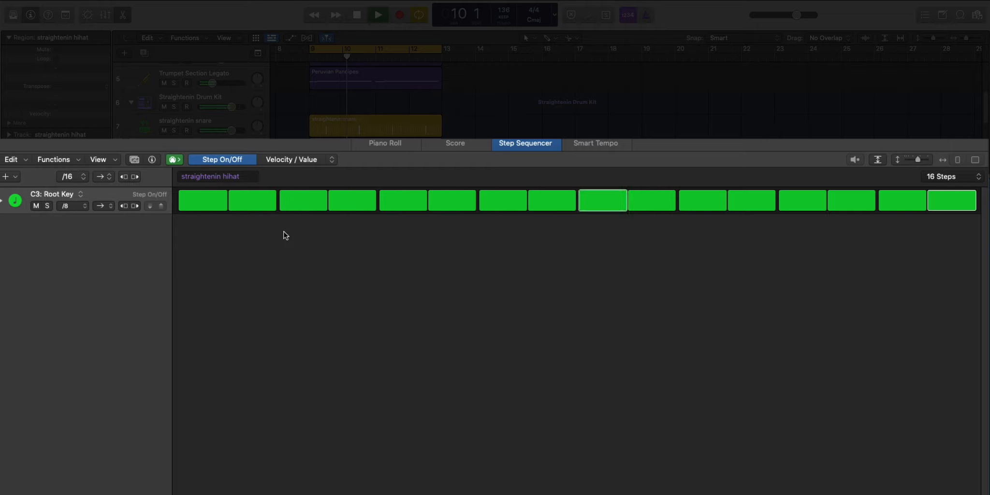
key("space")
left_click(947, 177)
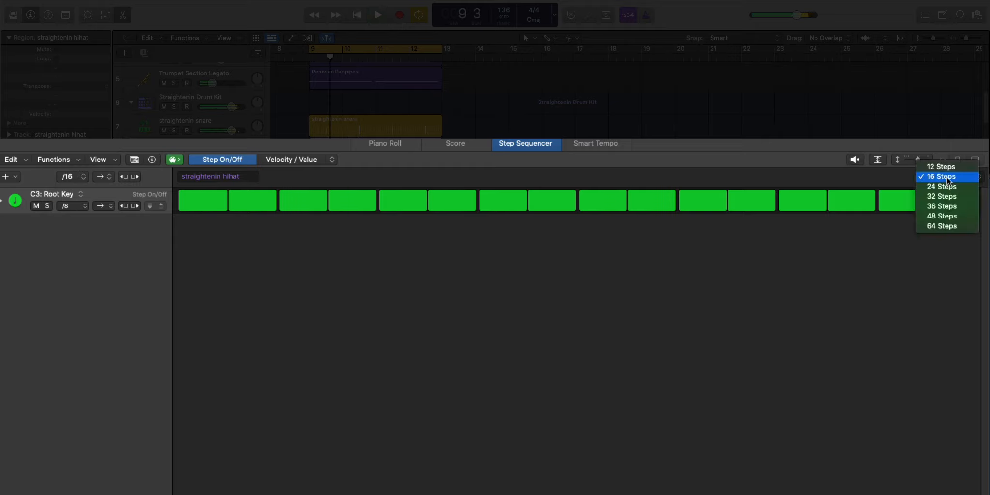
left_click(946, 196)
key("space")
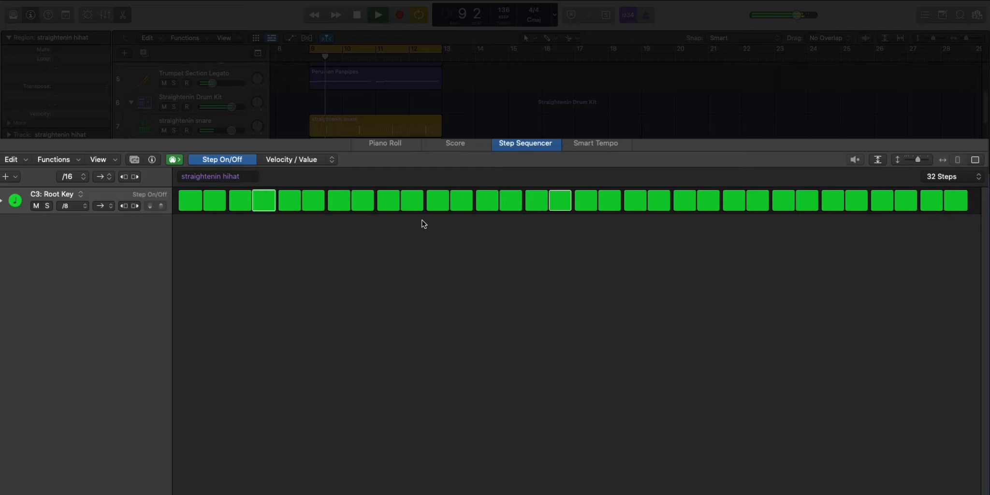
key("space")
Step: Switch the hihat pattern to Note Repeat editing and set step 10 to 2 repeats
left_click(411, 203)
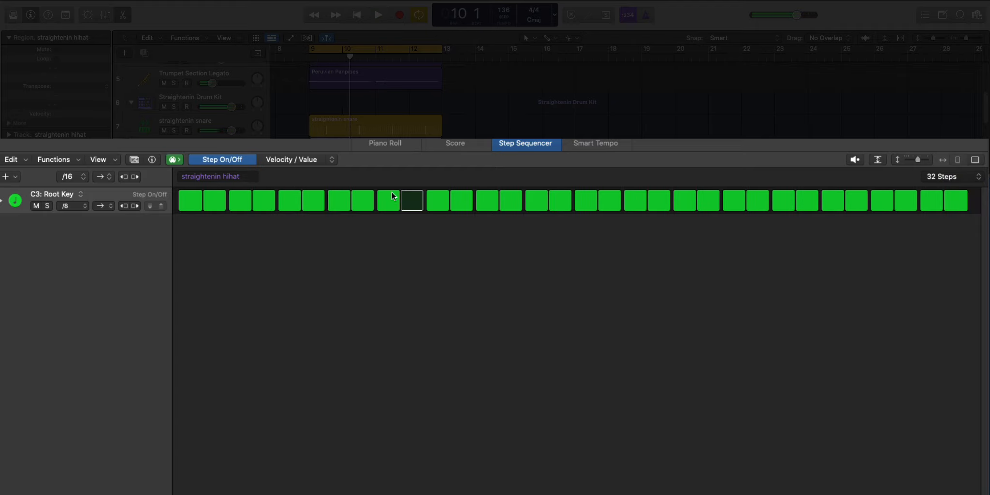
key("super+z")
left_click(331, 161)
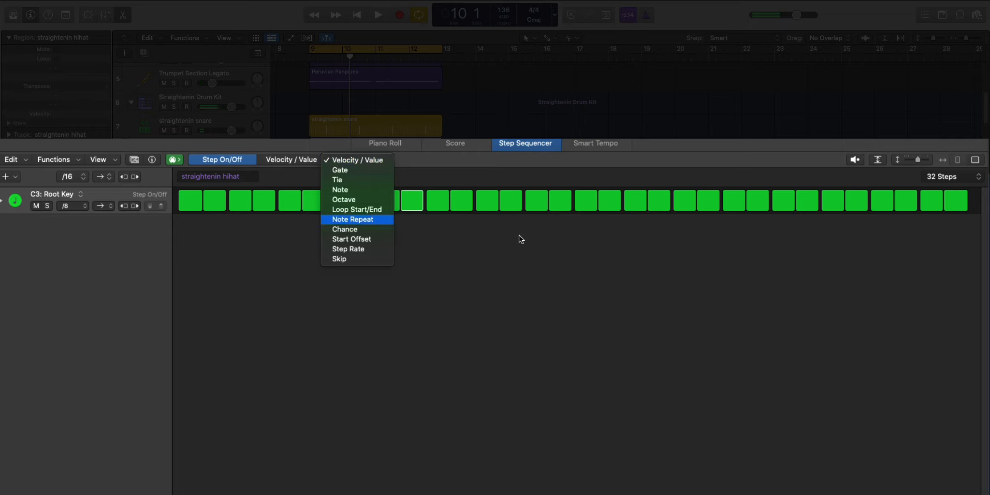
key("Return")
left_click_drag(418, 207, 417, 205)
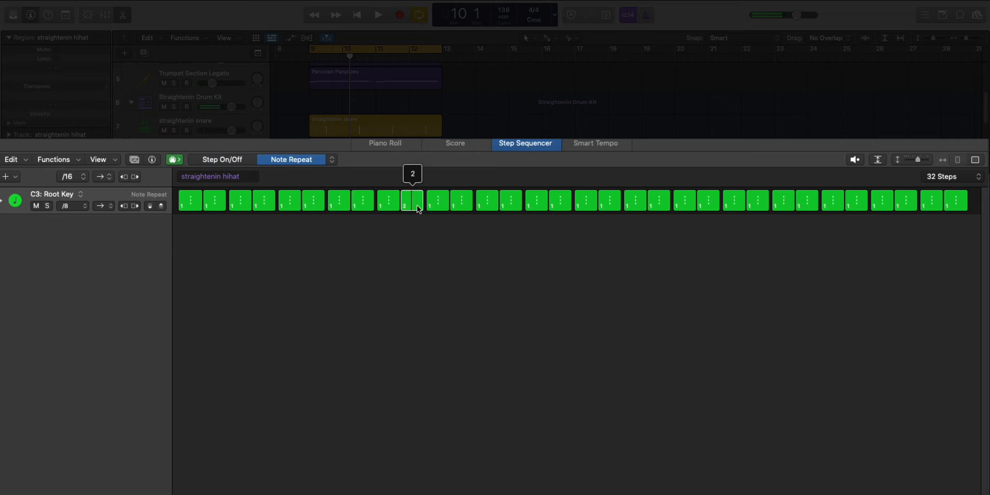
Step: Play the hihat pattern over the loop to audition the note repeat on step 10
key("space")
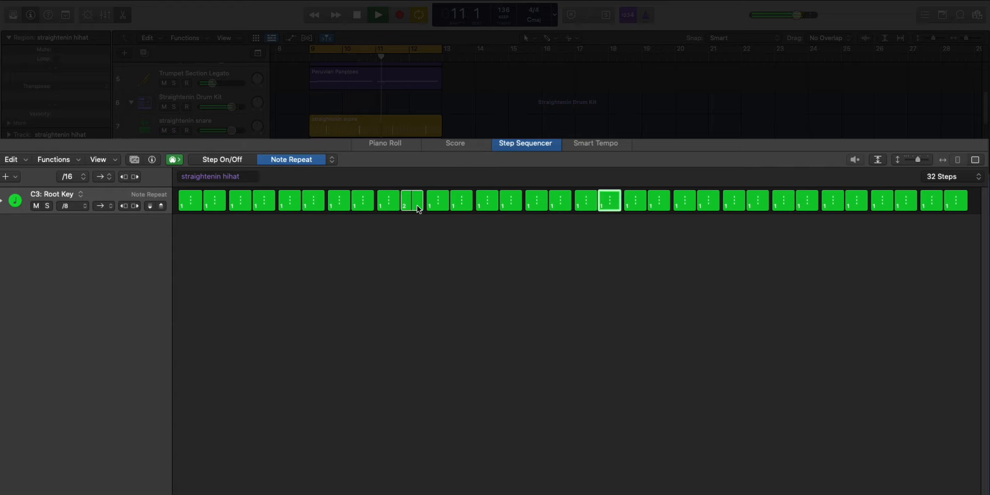
key("space")
key("space")
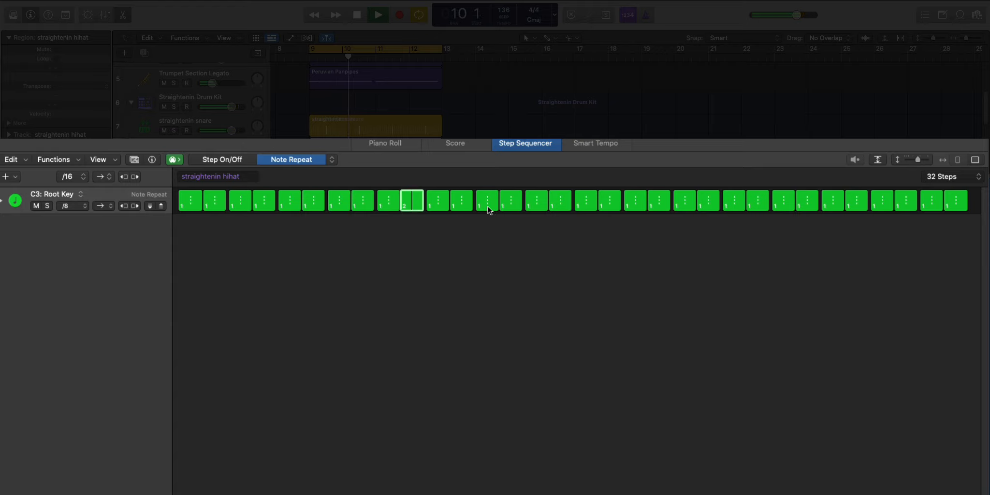
left_click_drag(489, 207, 488, 203)
key("space")
key("space")
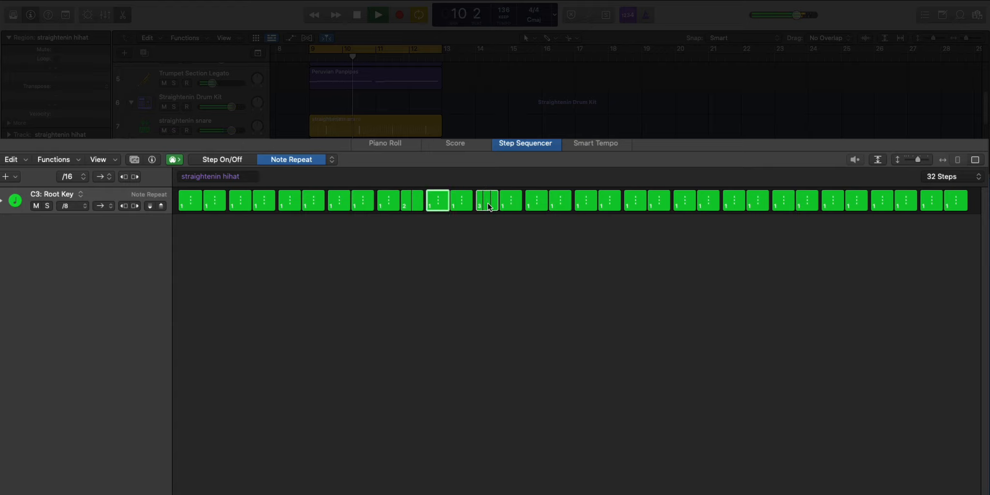
left_click_drag(488, 203, 488, 232)
Step: Set step 15 of the hihat pattern to 3 note repeats and audition the roll
key("space")
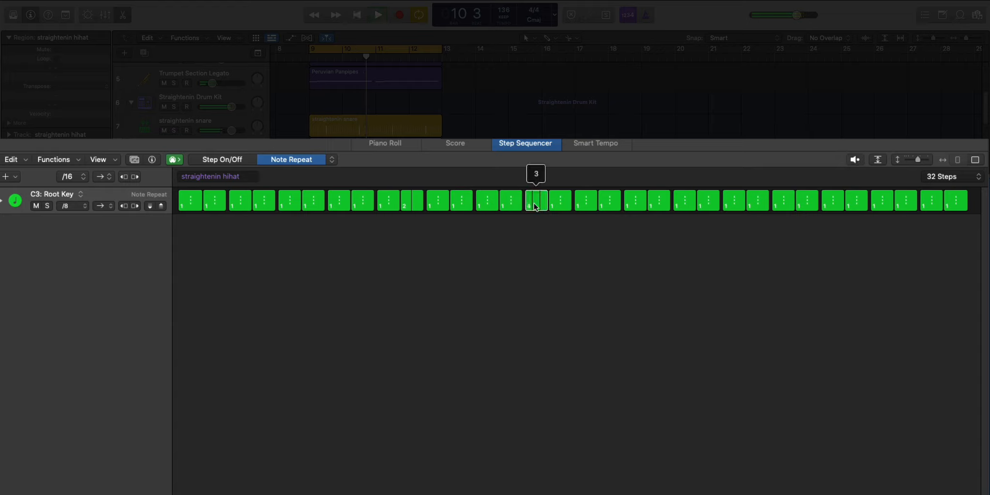
left_click_drag(535, 207, 535, 207)
key("space")
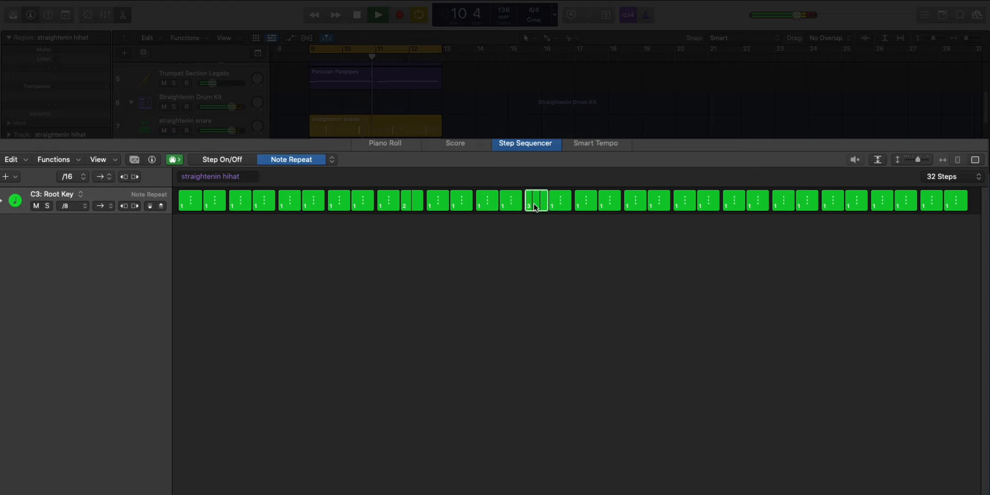
key("space")
Step: Shorten the hihat pattern to 16 steps, return it to 32 to duplicate the repeats, and set step 32 to 5 repeats
left_click(949, 177)
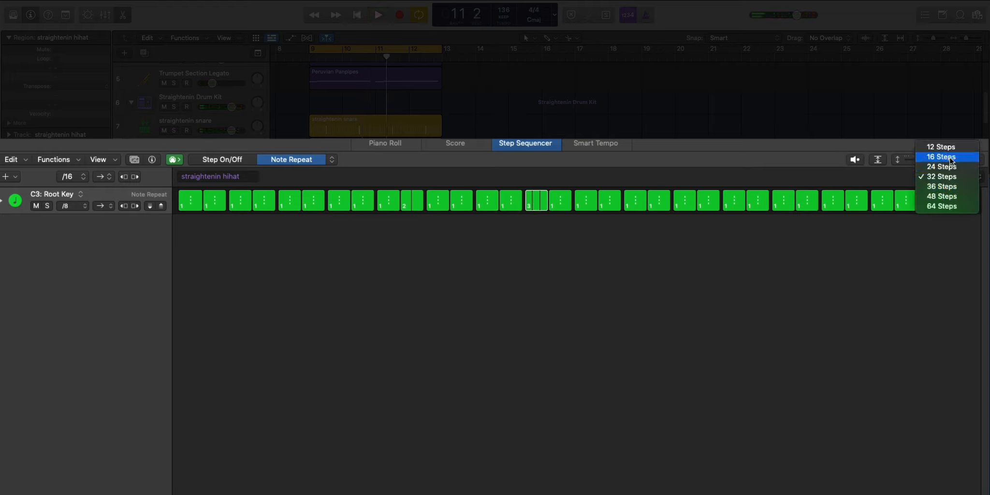
left_click(942, 157)
left_click(945, 177)
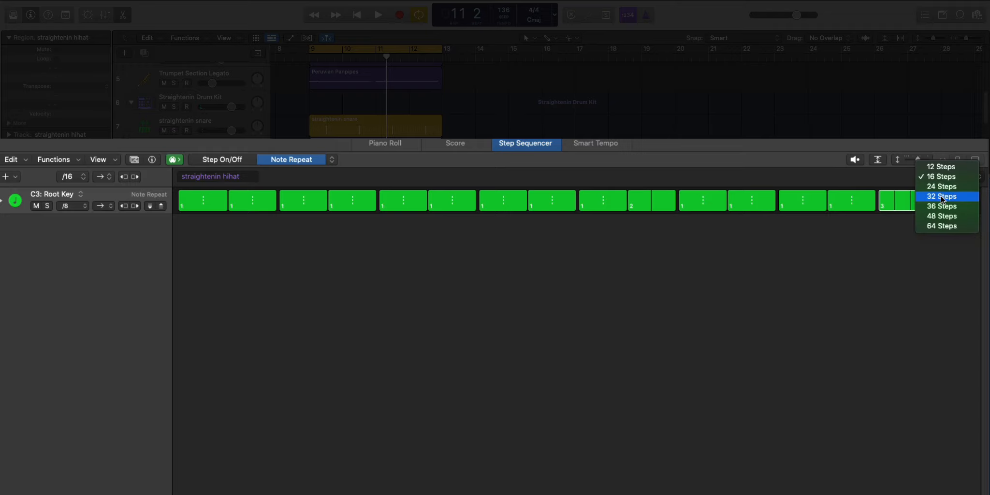
left_click(941, 196)
left_click_drag(955, 205, 955, 204)
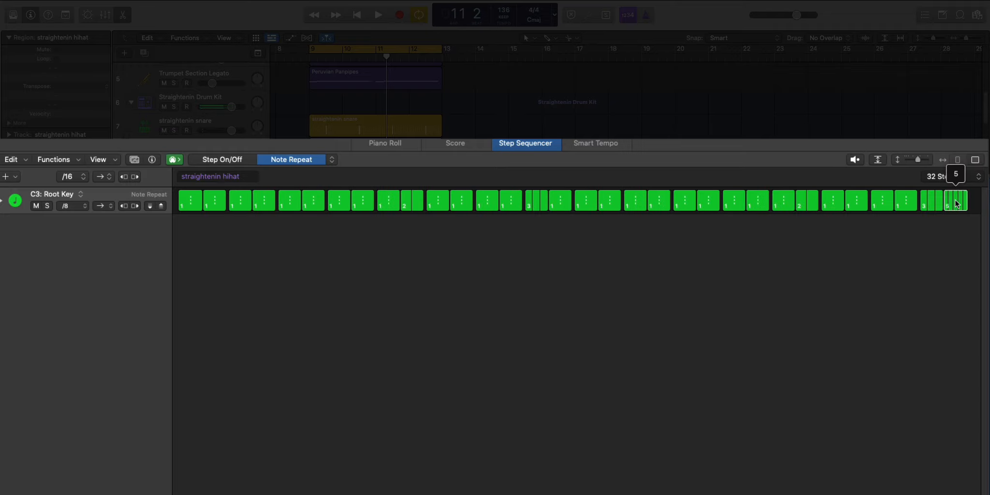
key("space")
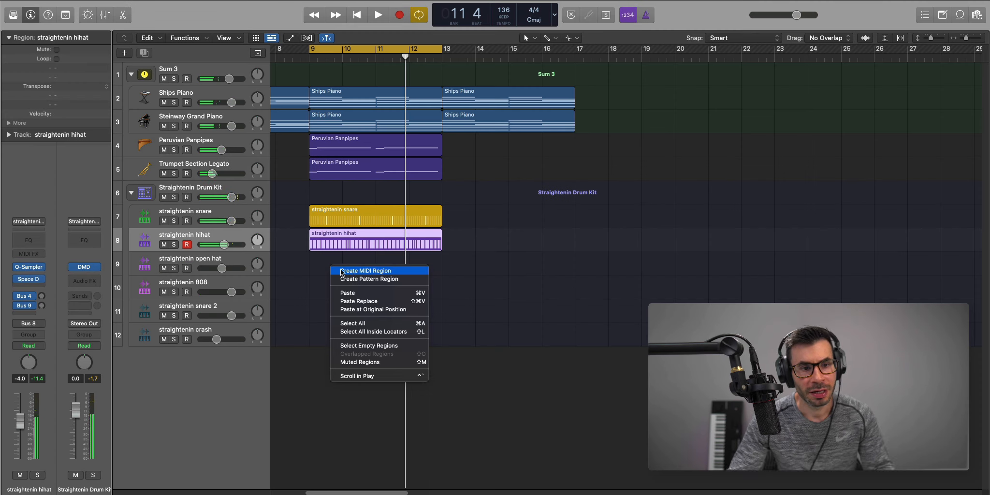
Step: Create a 32-step pattern region at bar 9 on the straightenin open hat track and activate step 21
left_click(369, 279)
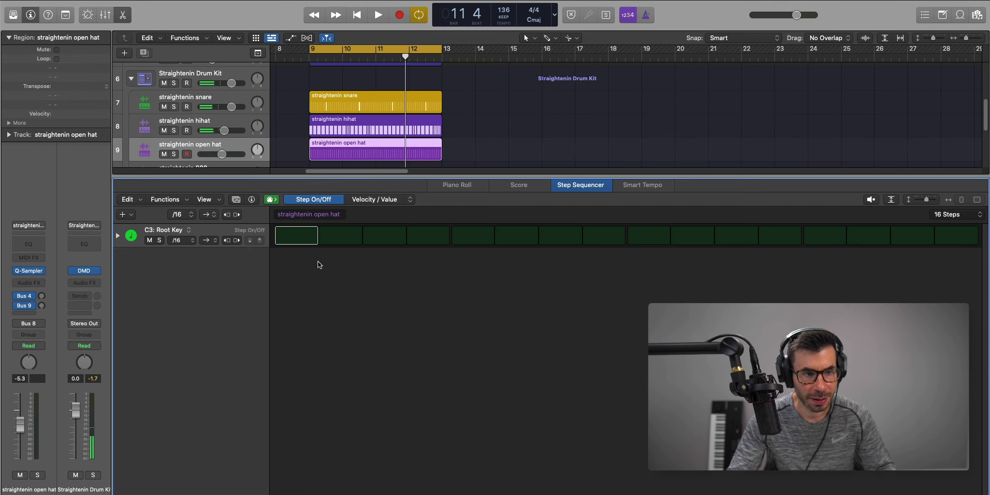
key("space")
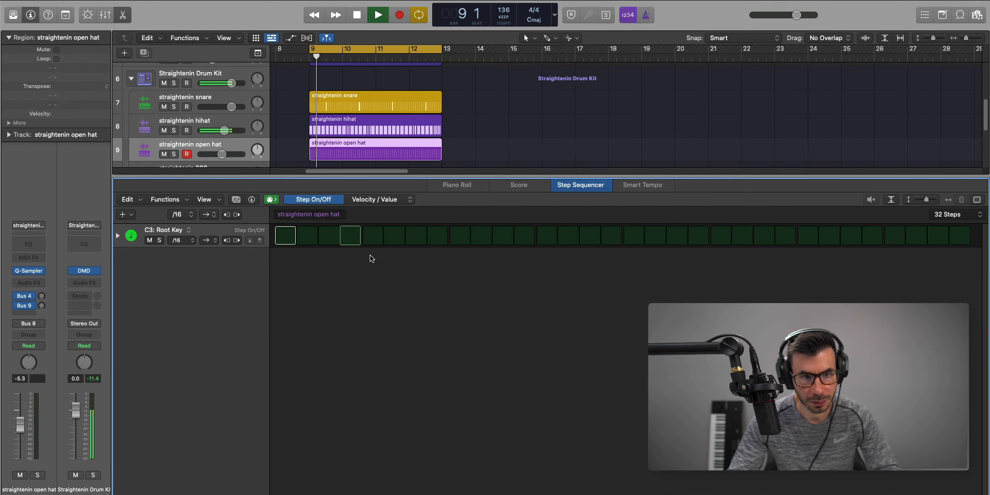
left_click(721, 236)
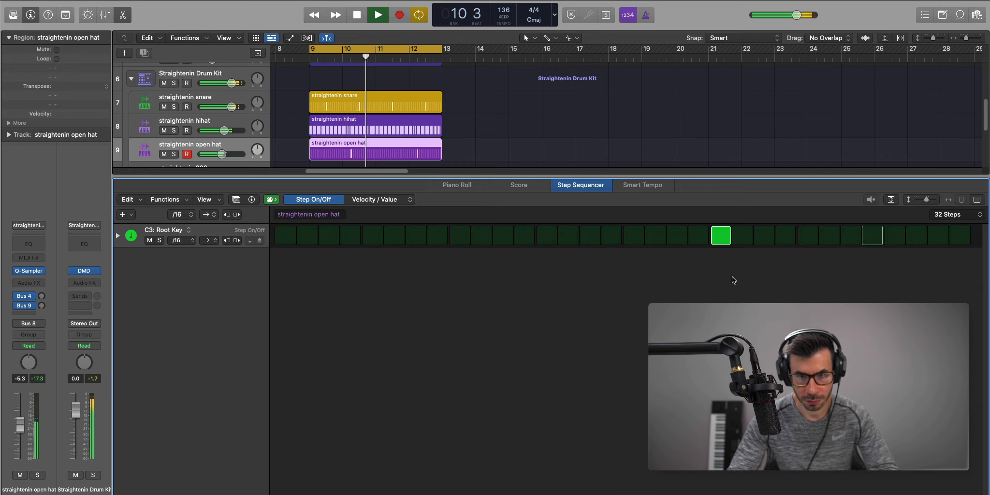
Step: View the open hat sample in Quick Sampler and play the arrangement with the open hat pattern
left_click(30, 271)
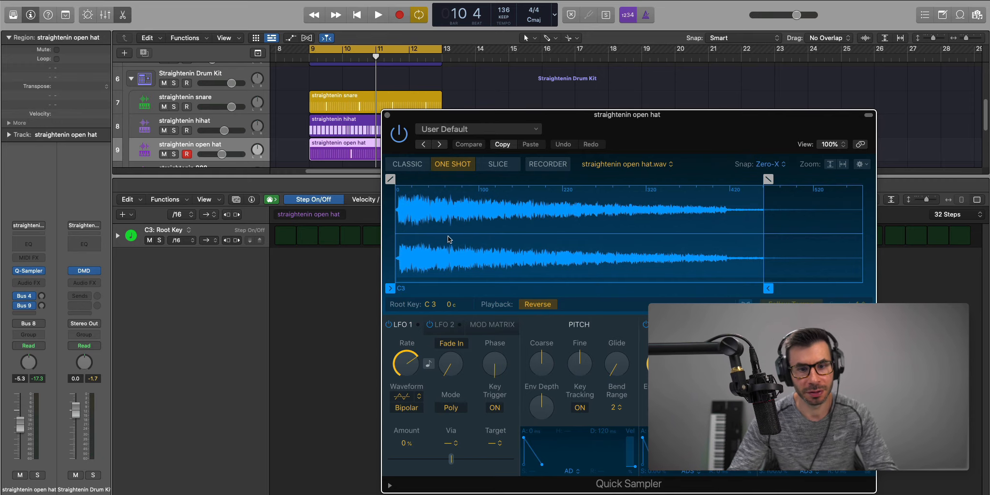
key("space")
left_click(388, 115)
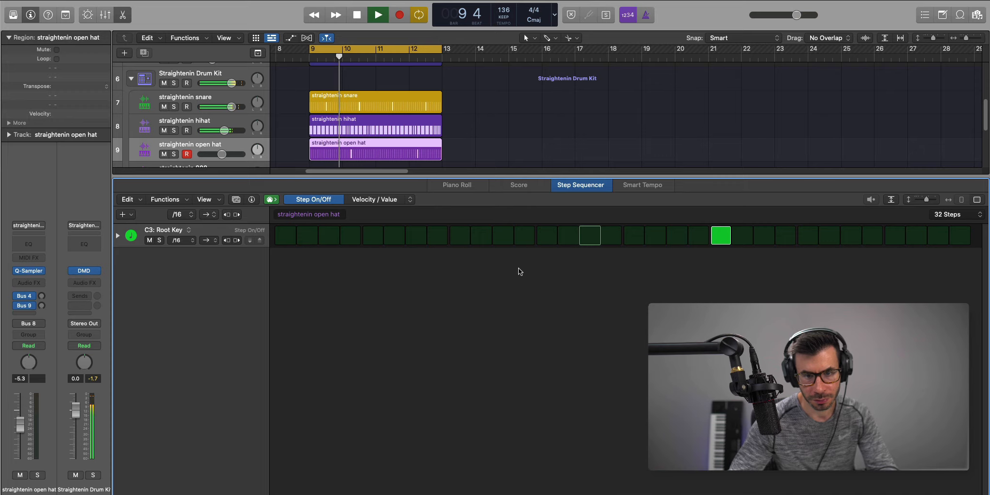
key("e")
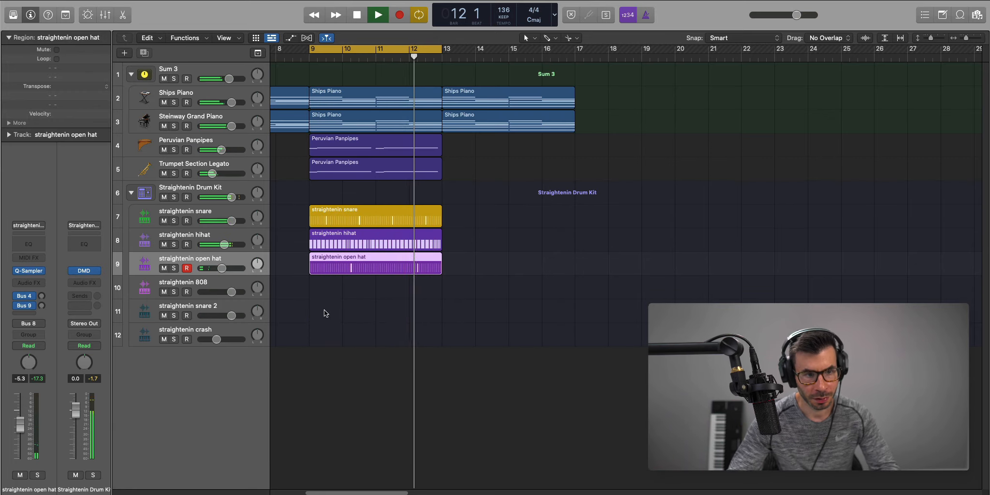
key("space")
Step: Create a pattern region at bar 9 on the straightenin crash track, activate step 1, and set the length to 32 steps
right_click(320, 332)
left_click(358, 344)
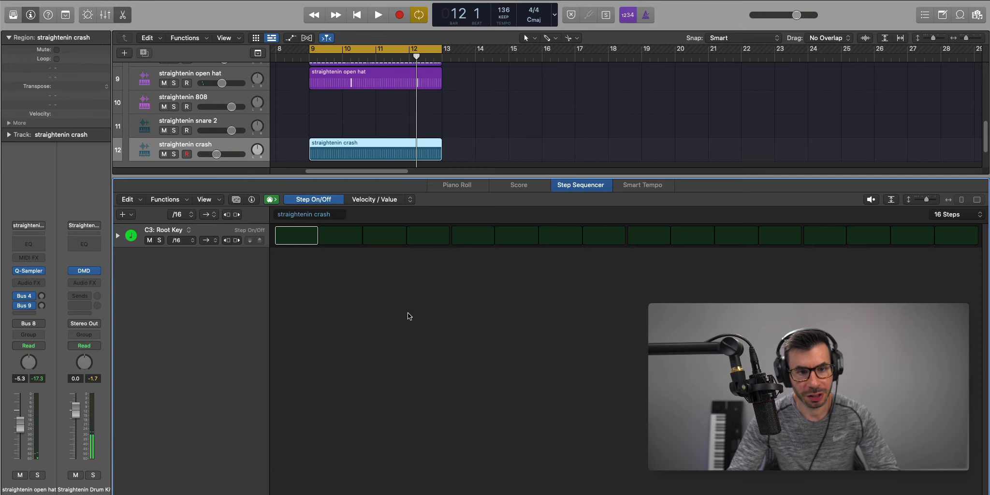
key("space")
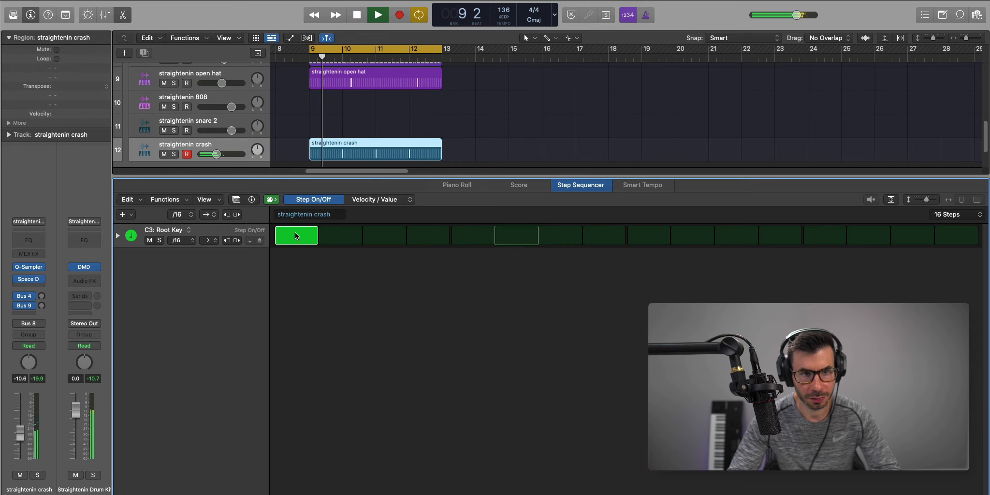
left_click(975, 219)
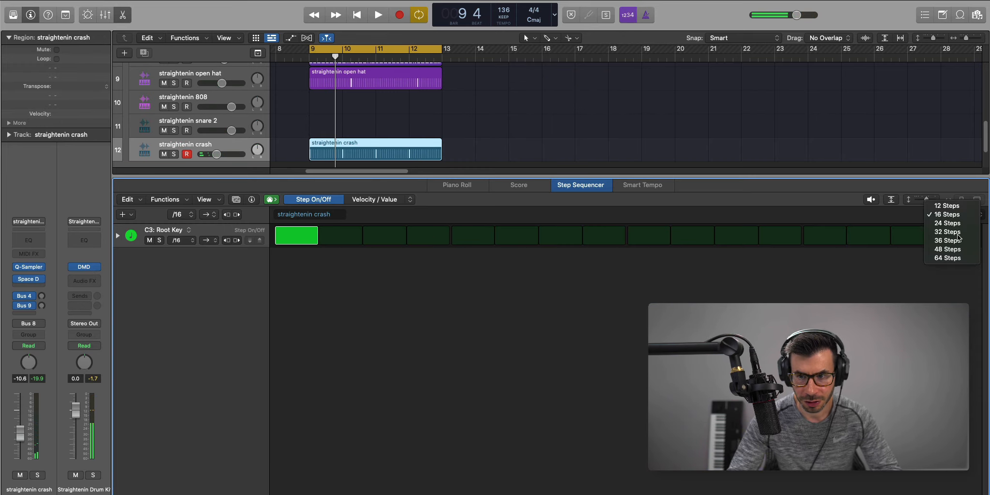
left_click(950, 233)
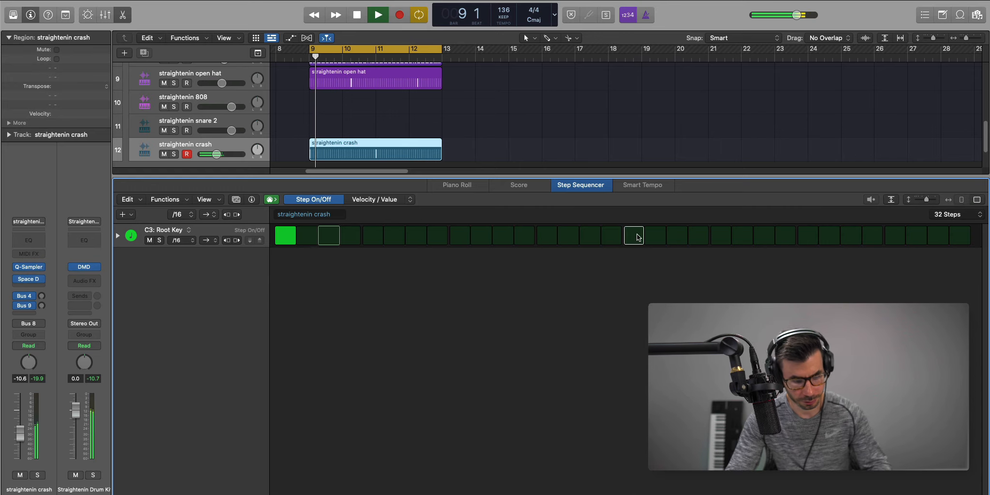
key("e")
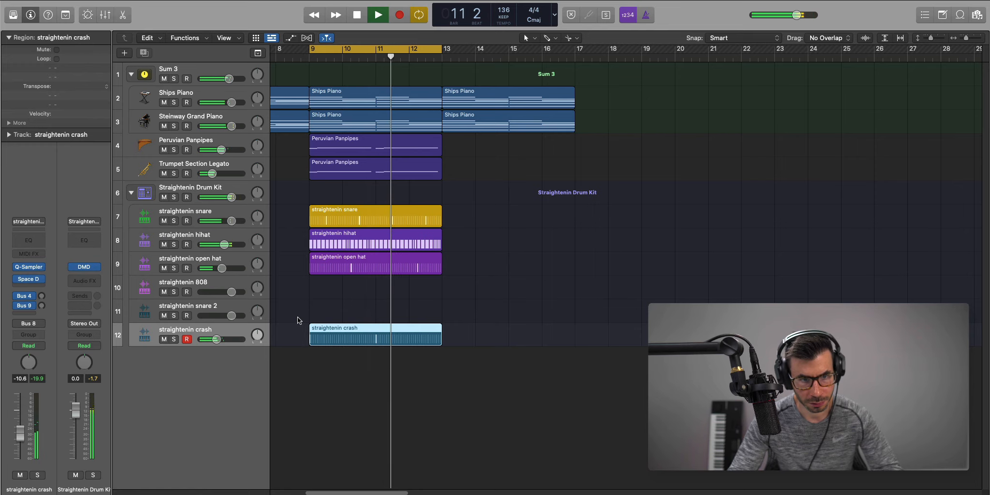
key("space")
Step: Create a pattern region at bar 9 on the straightenin snare 2 track and set its length to 32 steps
left_click(324, 263)
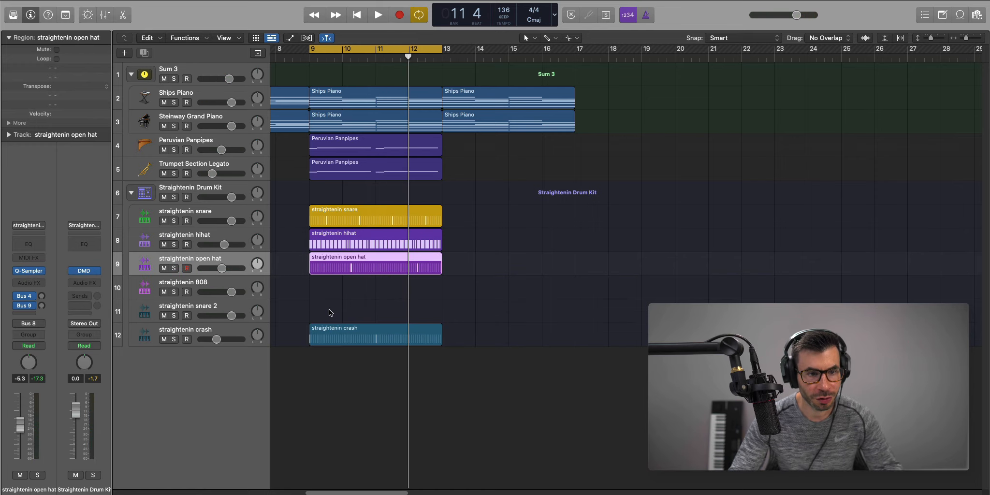
right_click(332, 310)
left_click(335, 321)
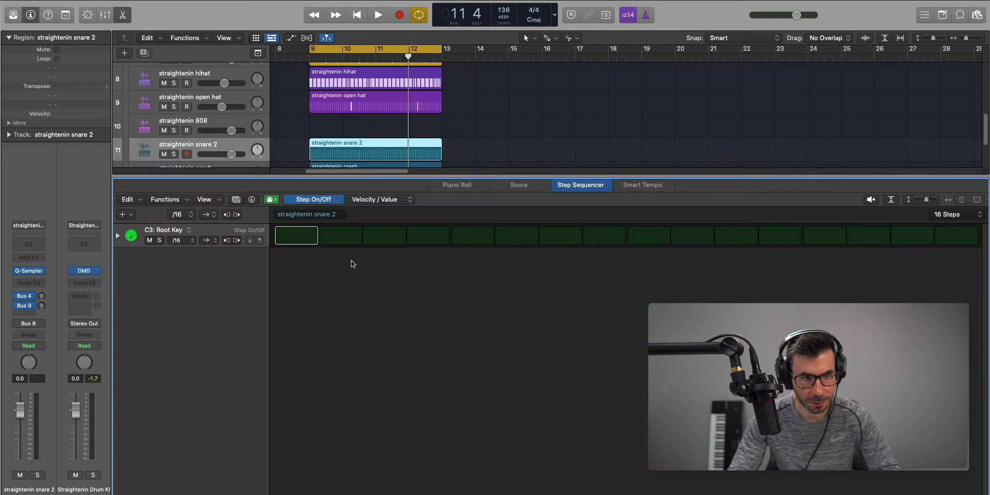
key("space")
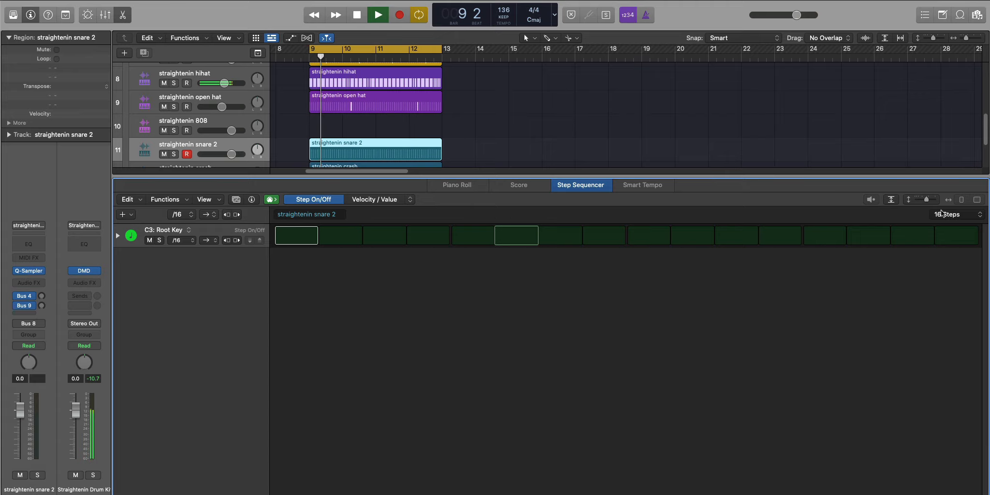
left_click(950, 215)
left_click(950, 228)
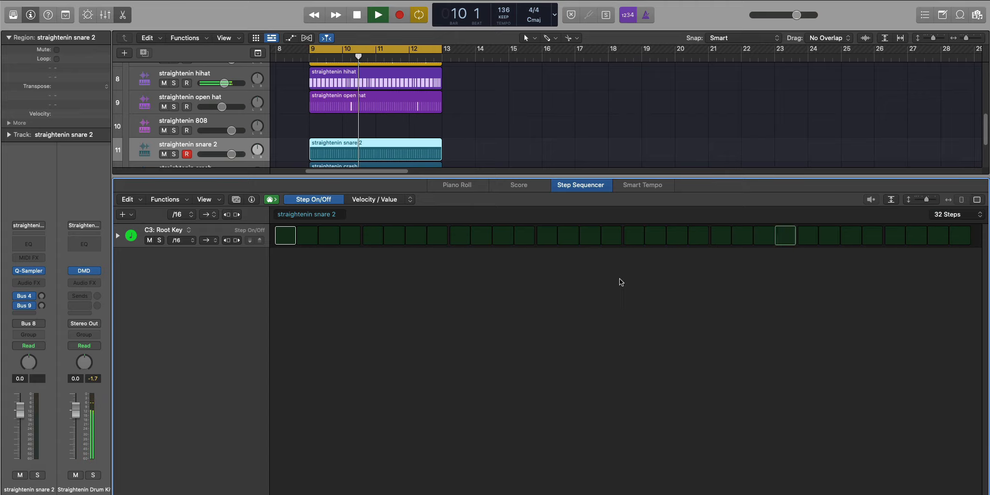
Step: Try a snare 2 hit on step 19, replace it with one on step 15, and audition the arrangement
left_click(677, 235)
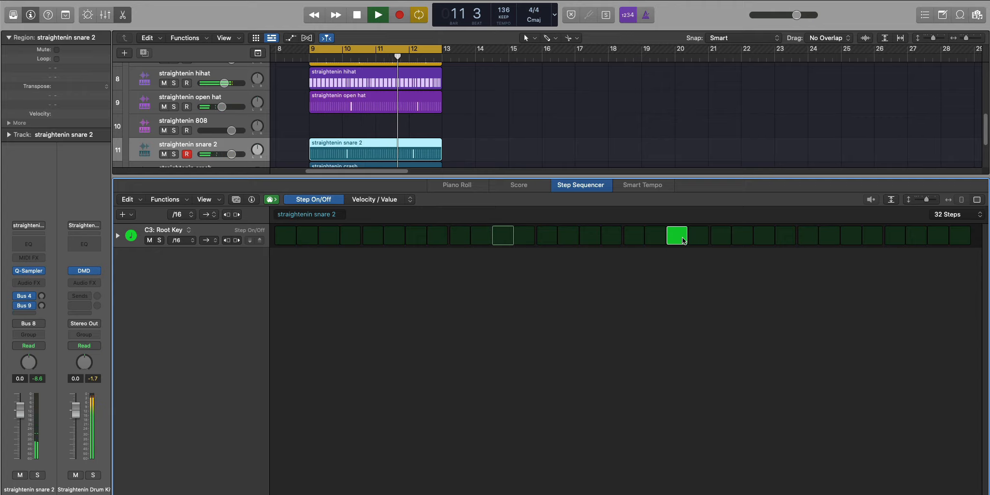
left_click(684, 240)
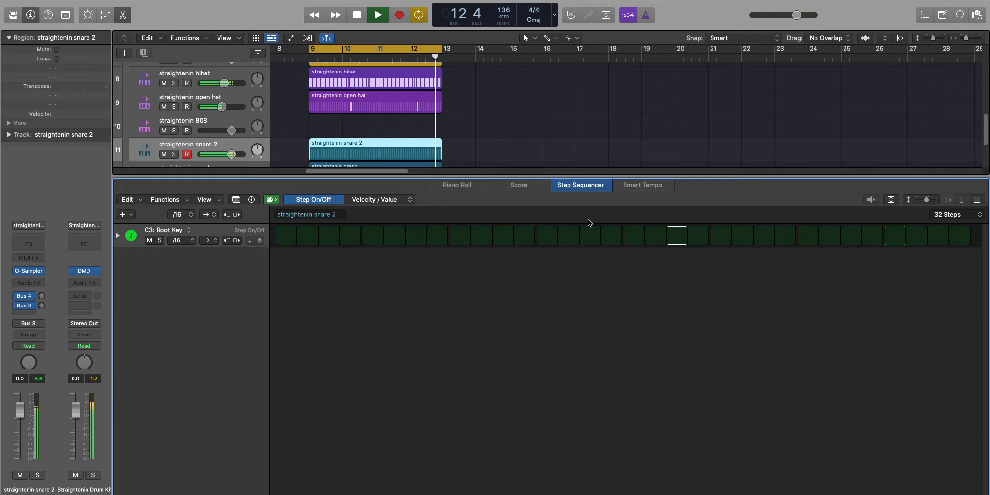
left_click(586, 234)
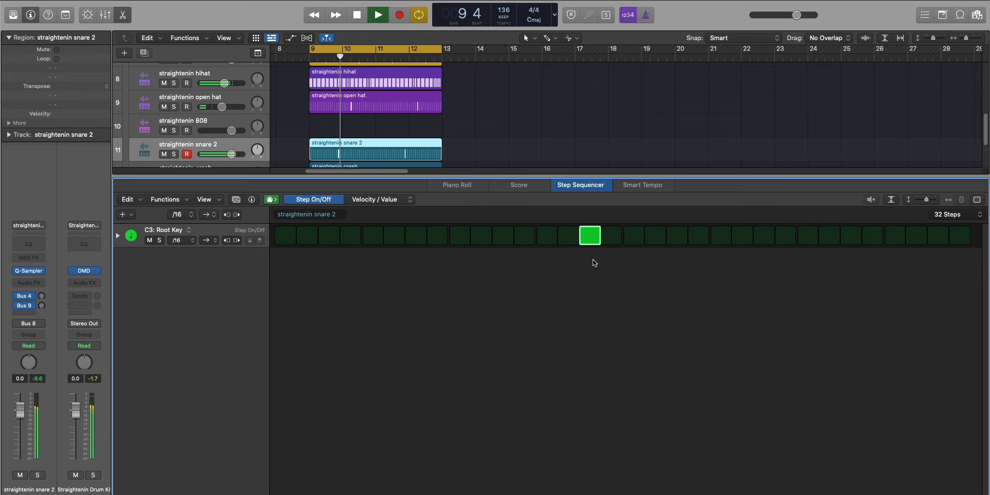
key("e")
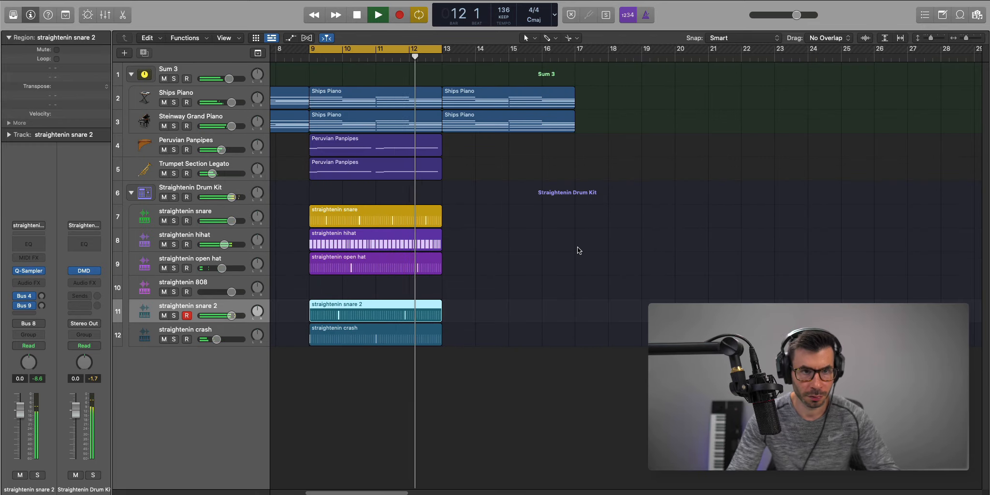
key("space")
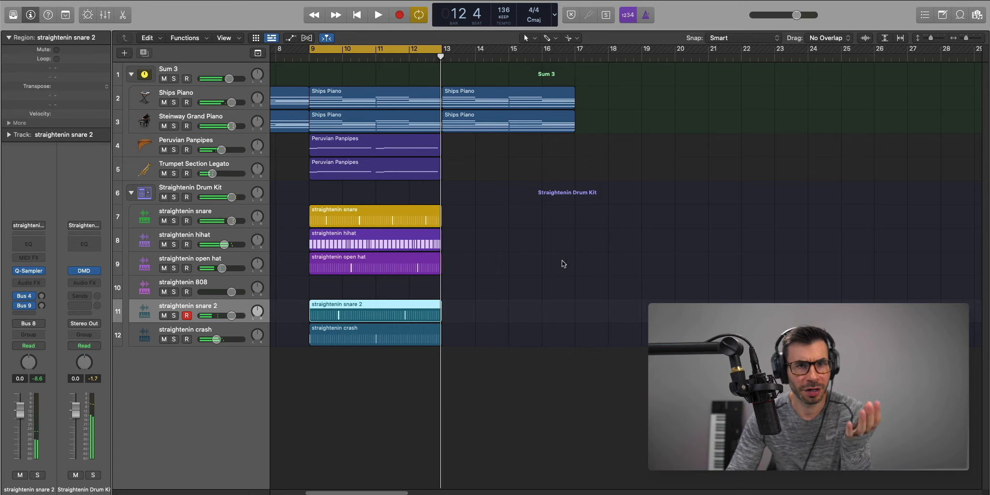
Step: Create an empty MIDI region at bar 9 on the straightenin 808 track and extend it to bar 13
right_click(321, 282)
left_click(333, 289)
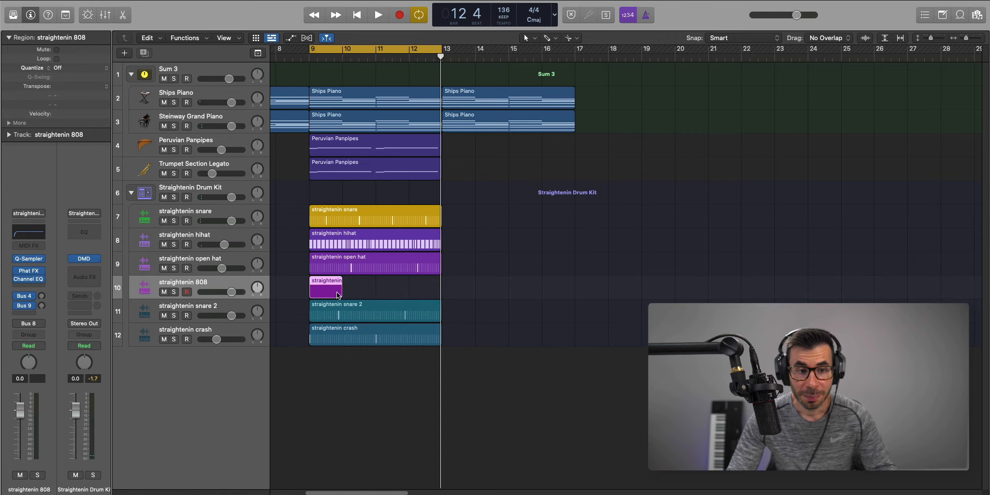
left_click_drag(341, 290, 435, 296)
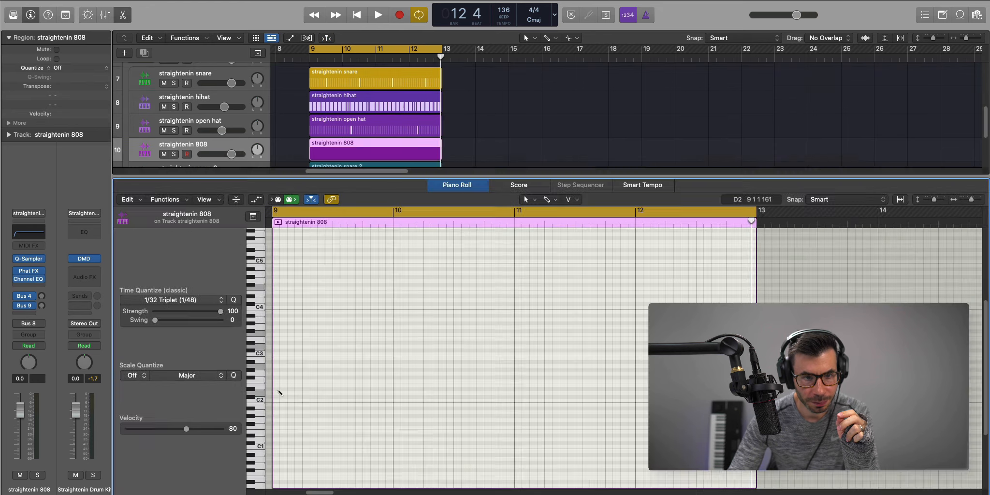
Step: Add one-beat D2 notes to the 808 region at the start of bar 9, beat 2 of bar 10, and the start of bar 11
double_click(279, 393)
left_click_drag(360, 378, 206, 393)
key("space")
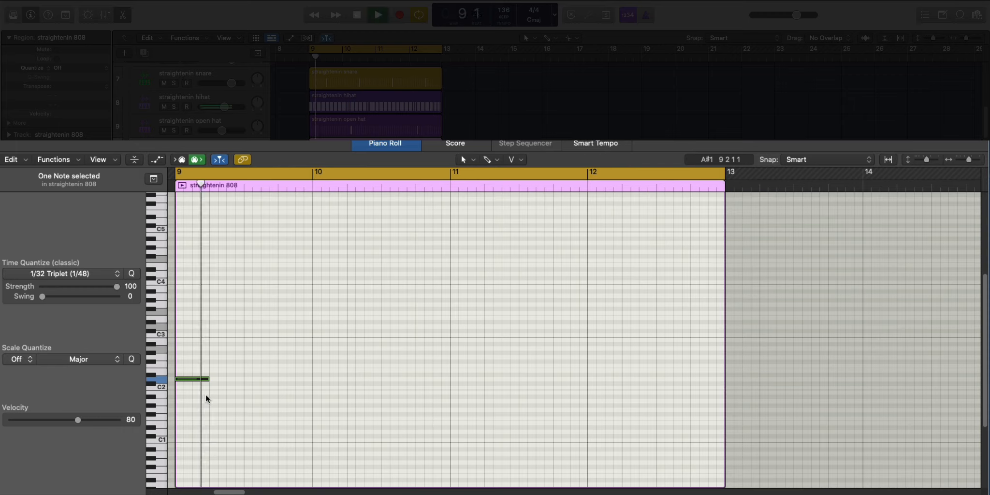
left_click(357, 379)
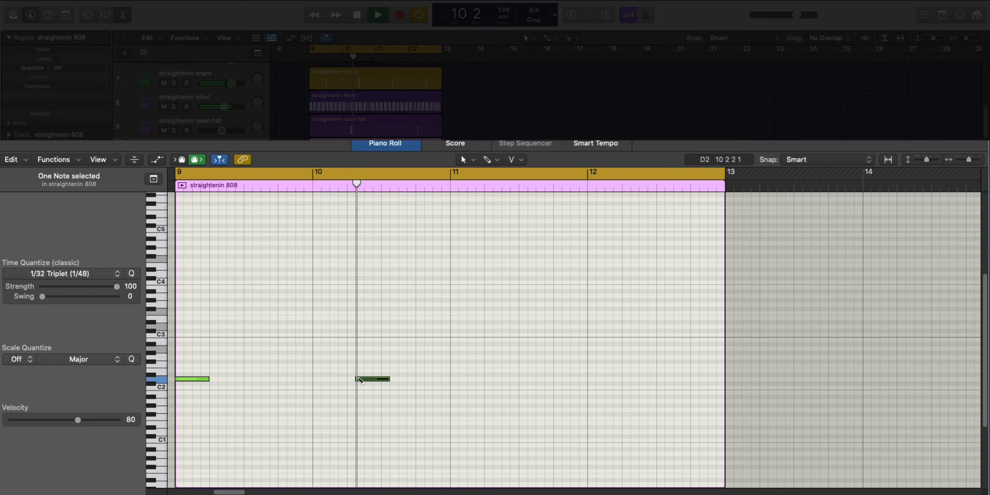
left_click(356, 379)
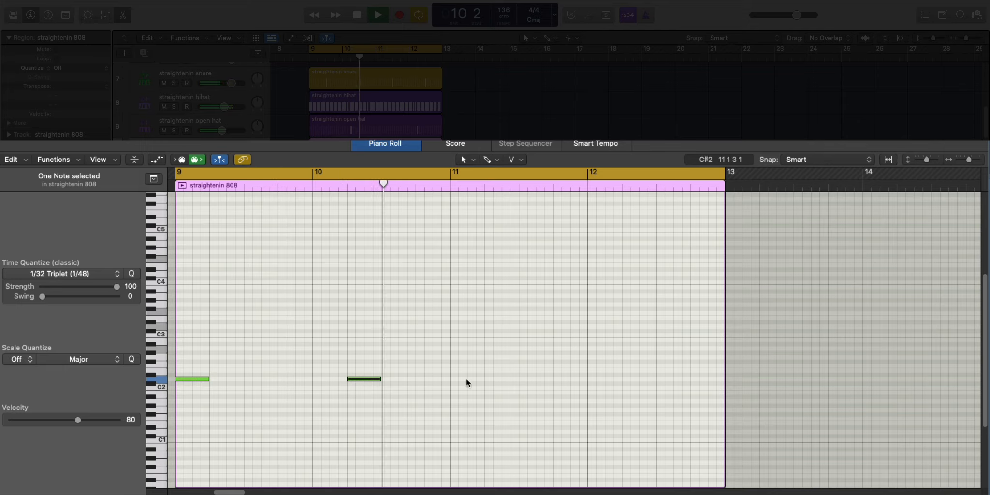
left_click(454, 379)
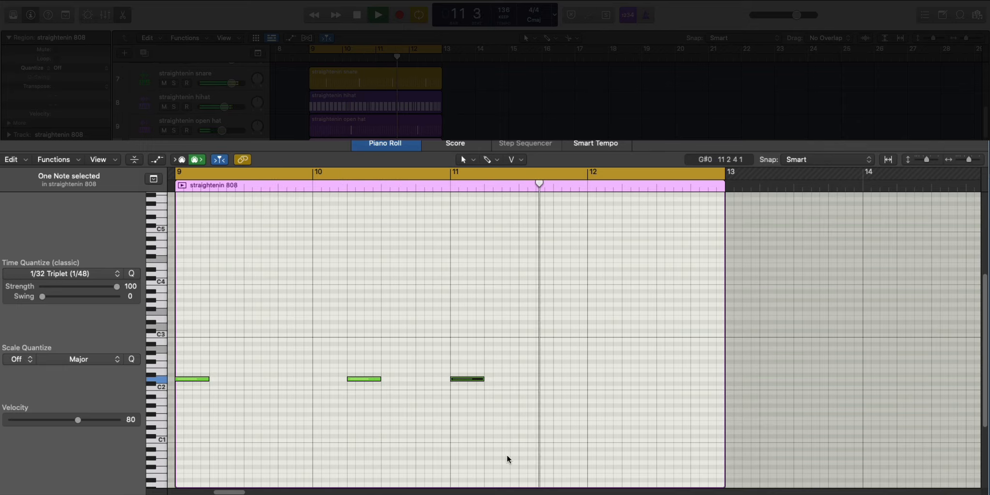
Step: Add a D2 note on beat 2 of bar 12 and trim its start so only the beat's last sixteenth remains
left_click(626, 378)
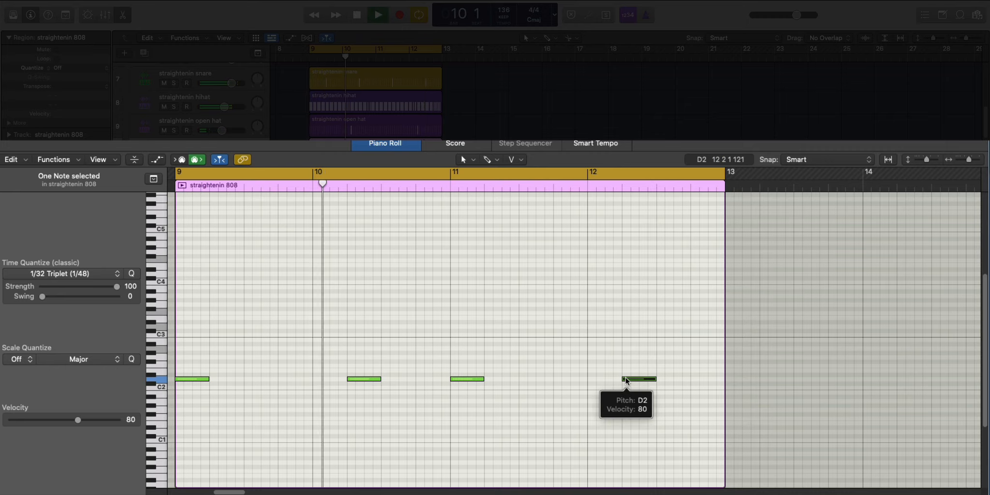
left_click(625, 377, "ctrl+alt")
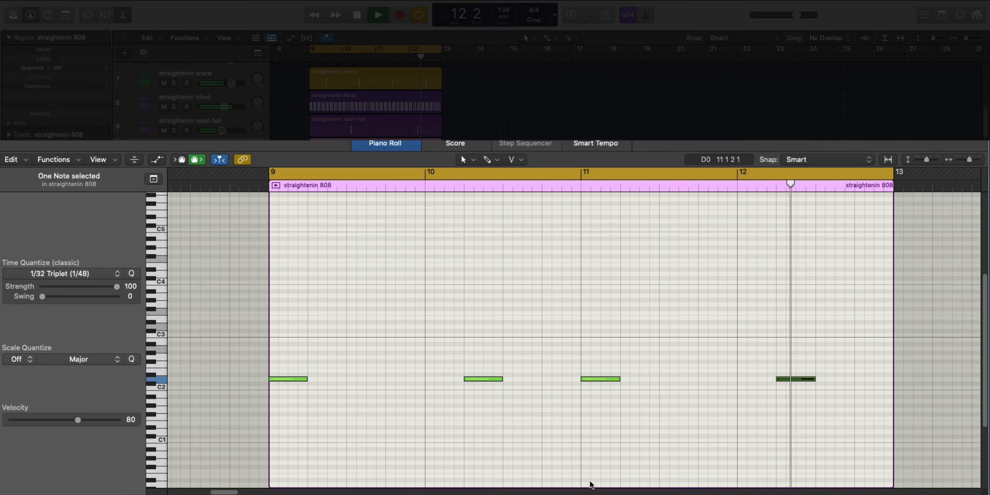
key("space")
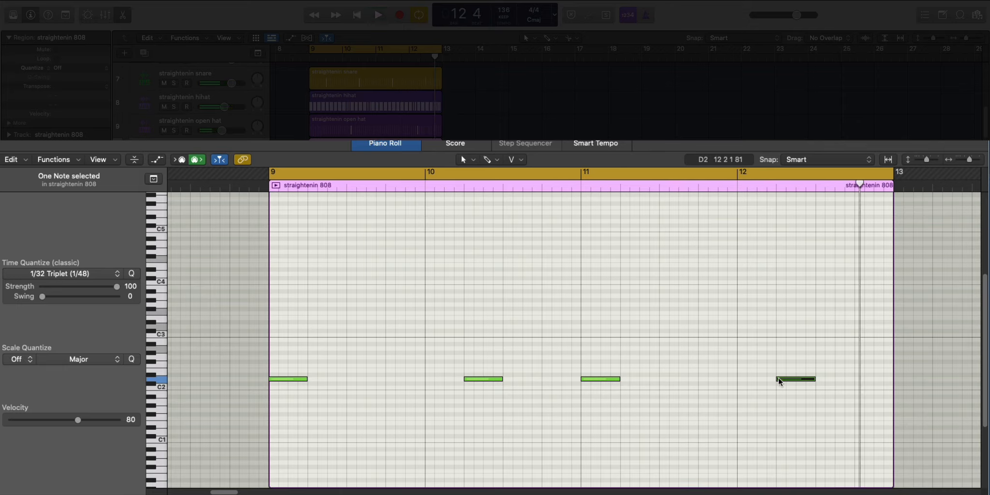
left_click_drag(779, 382, 807, 378)
key("space")
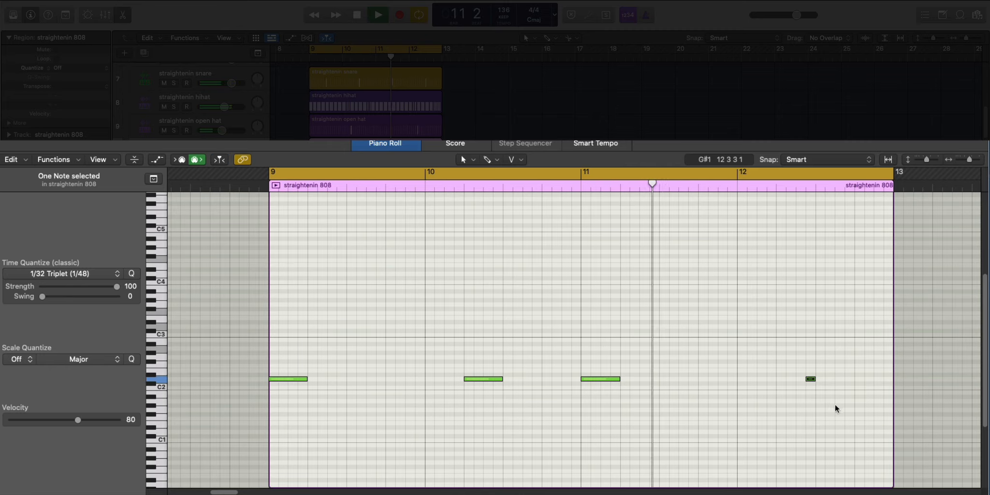
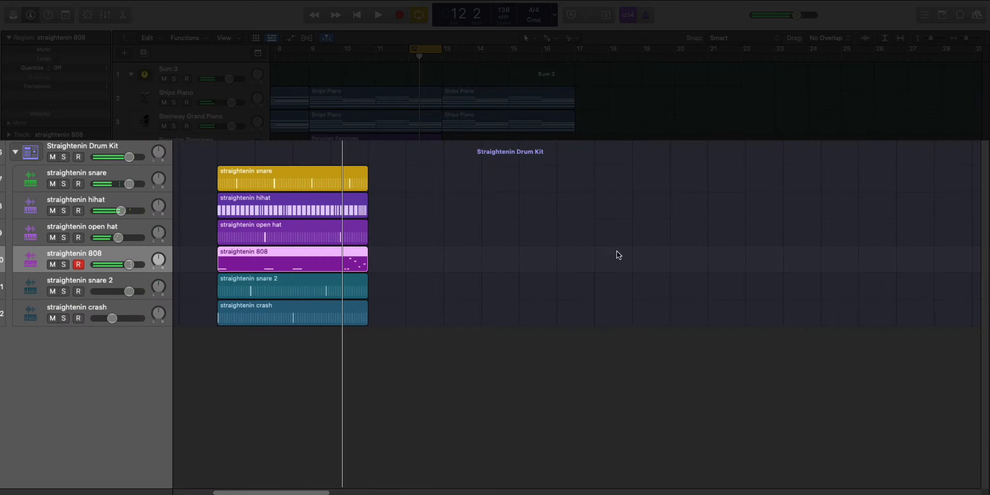
Step: Set the cycle range to bars 9 to 13, transpose all the 808 region's notes down two octaves, and audition them
left_click_drag(314, 52, 442, 54)
key("space")
double_click(347, 264)
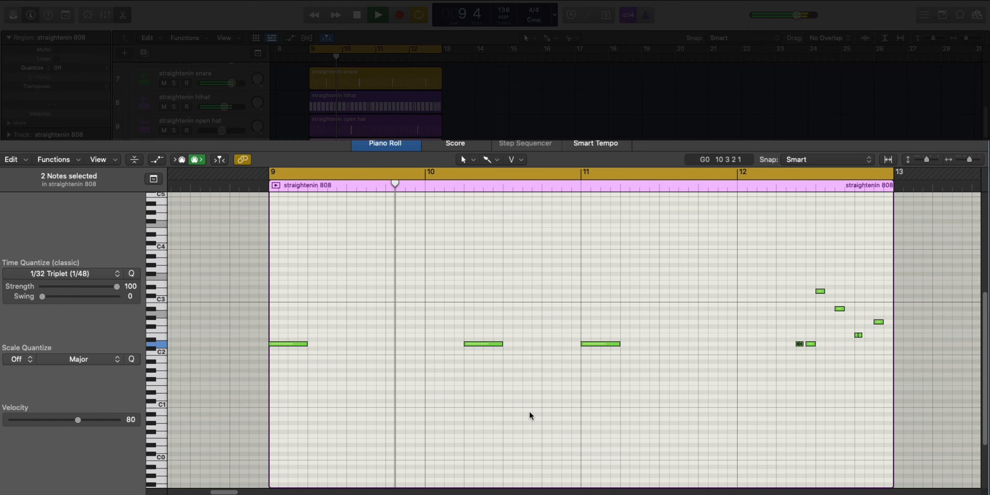
key("space")
key("super+a")
key("alt+shift+Down")
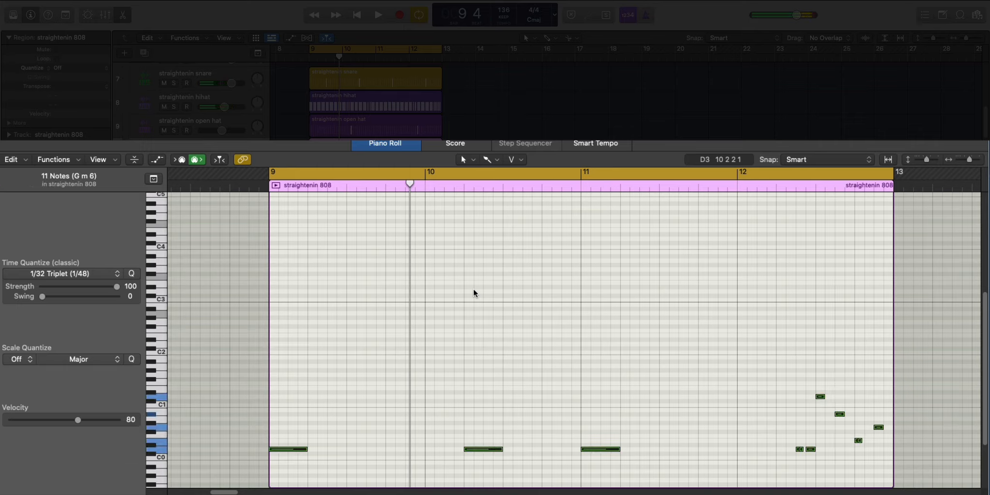
key("space")
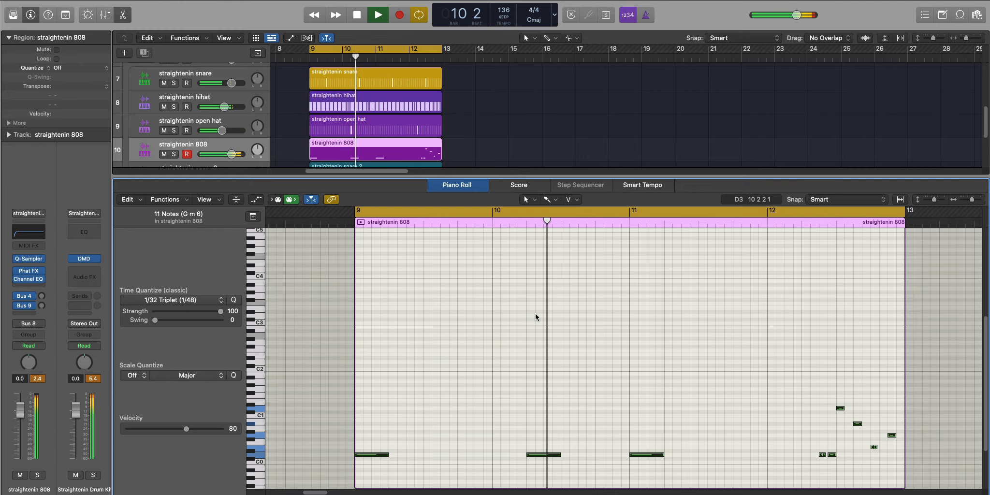
key("p")
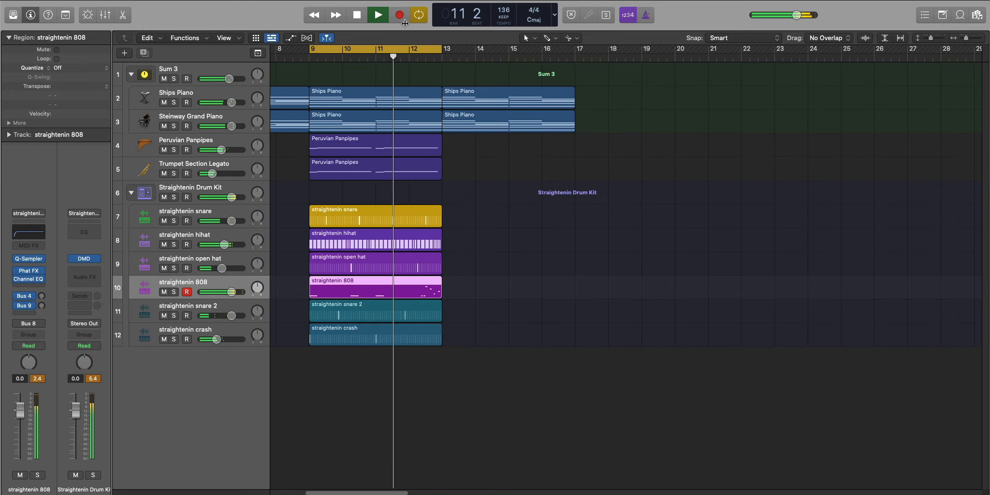
Step: Repeat the six drum kit regions once so copies start at bar 13, and set the cycle range to bars 13 to 17
key("space")
left_click_drag(487, 361, 302, 211)
key("super+r")
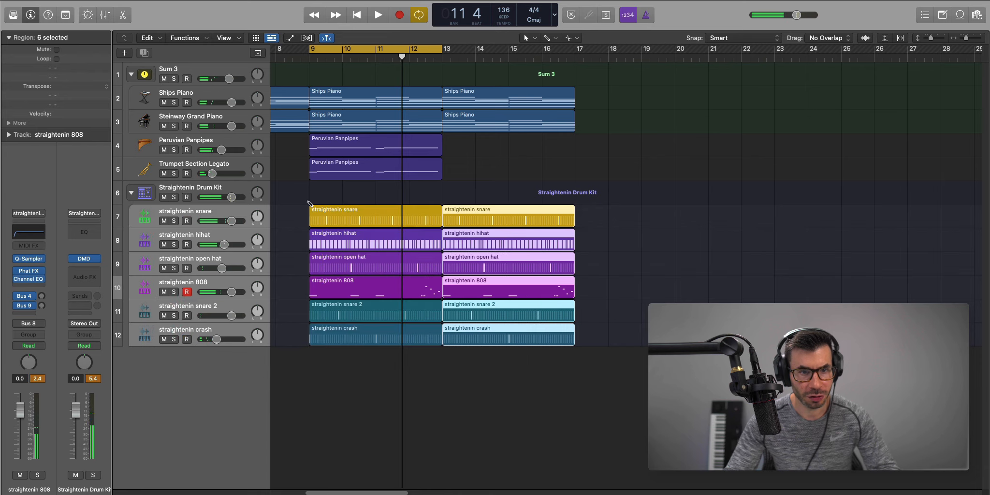
key("super+u")
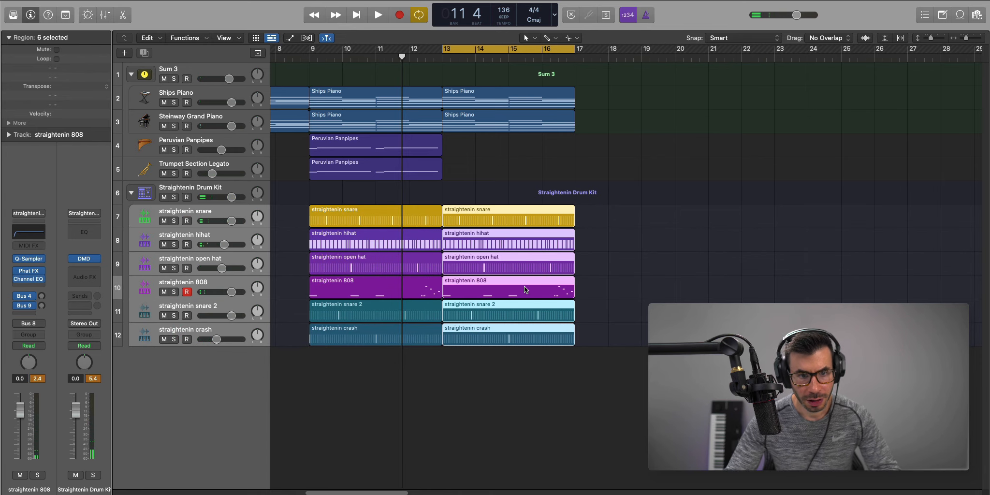
Step: Add a half-beat D0 note just before bar 15 in the second 808 region and audition it
left_click(528, 282)
key("p")
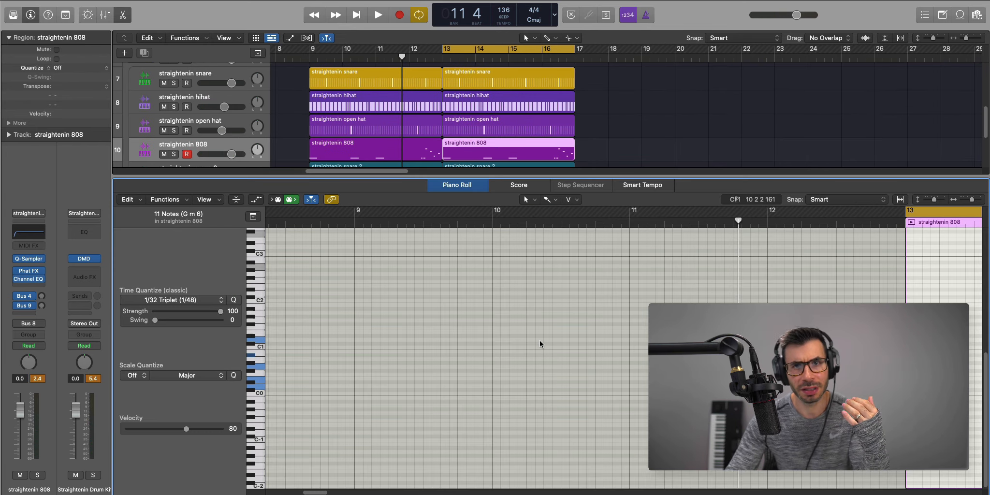
key("space")
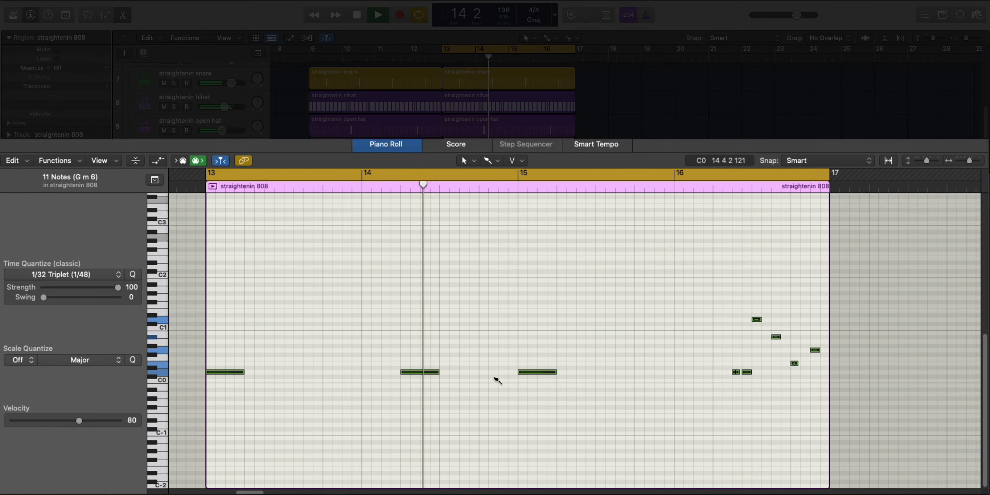
key("space")
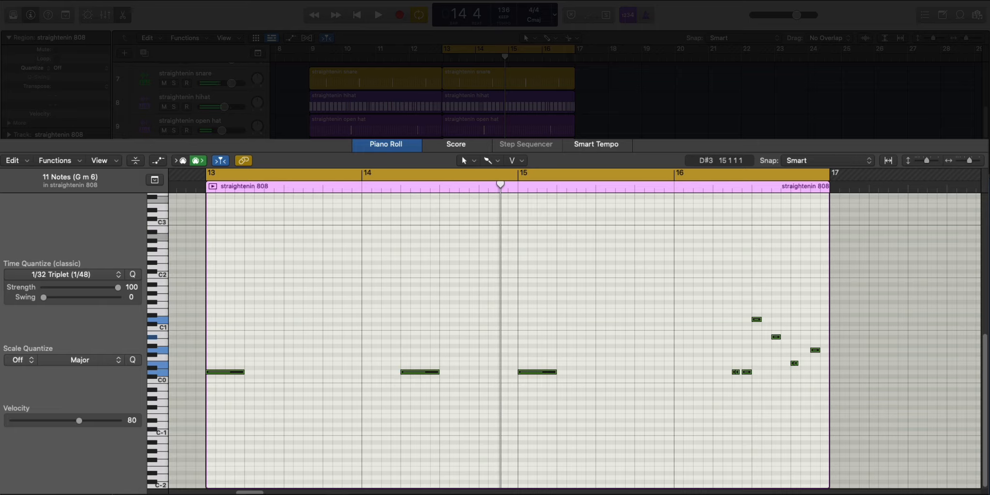
left_click(495, 161)
left_click(497, 192)
left_click(497, 372)
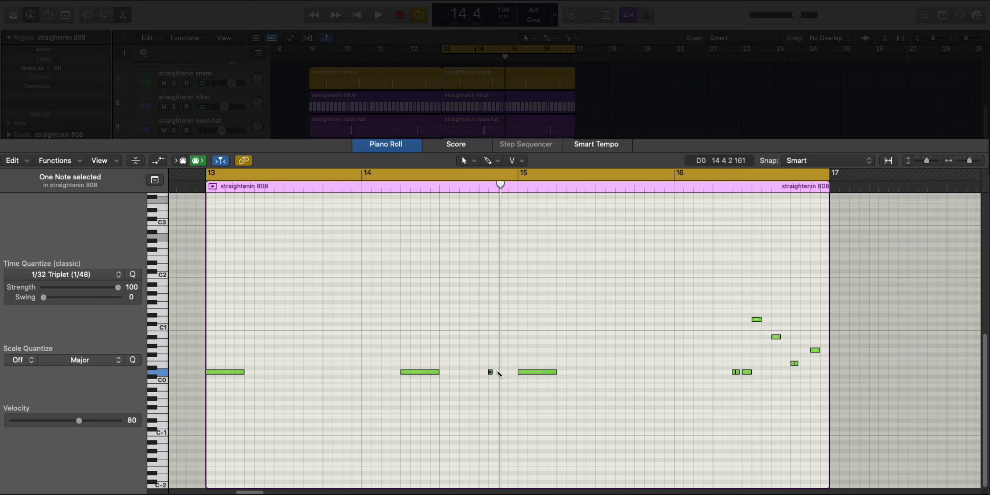
left_click_drag(492, 372, 519, 379)
key("space")
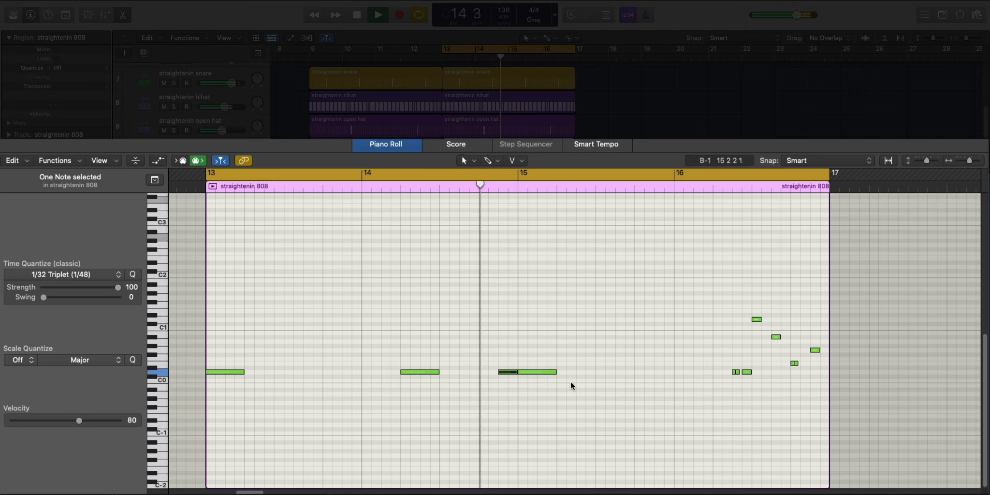
Step: Fill beat 4 of bar 15 with two half-beat D0 notes and audition the 808 line
left_click_drag(643, 372, 656, 371)
key("space")
key("space")
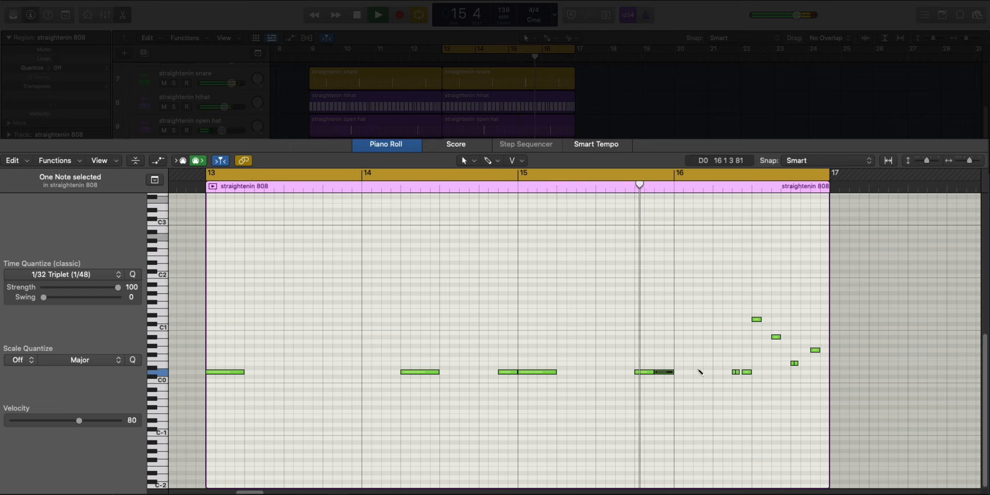
Step: Cycle bar 16 and fill it from the middle of beat 1 through beat 2 with consecutive half-beat and sixteenth D0 notes
left_click(694, 372)
key("space")
left_click_drag(683, 177, 835, 193)
key("space")
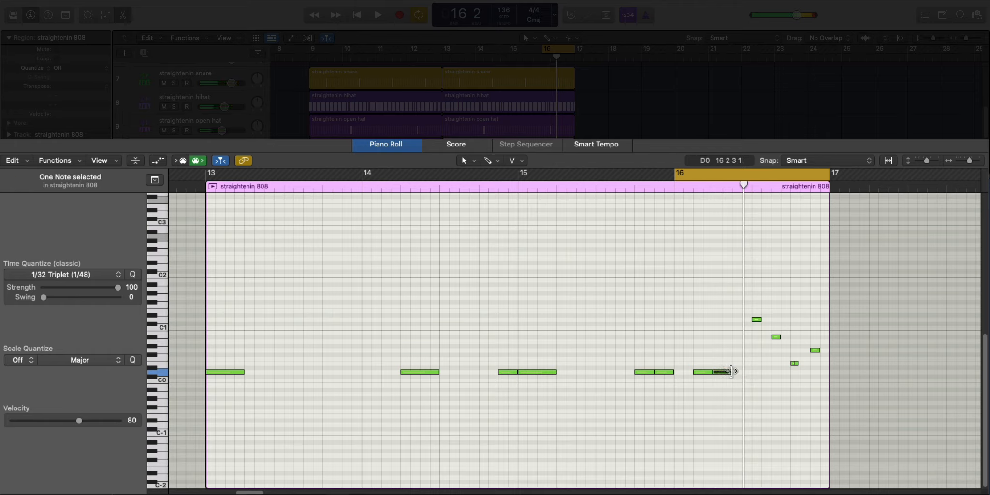
left_click(733, 372)
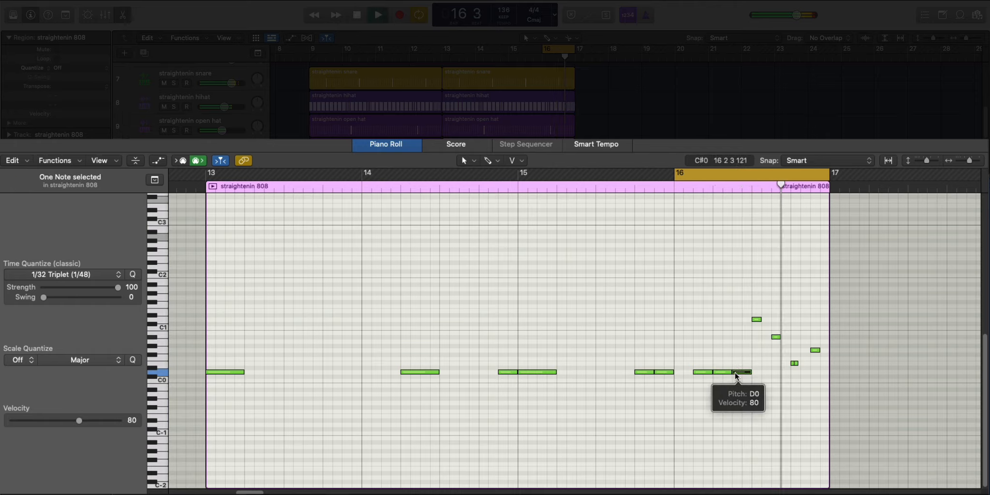
key("space")
left_click(724, 372)
key("space")
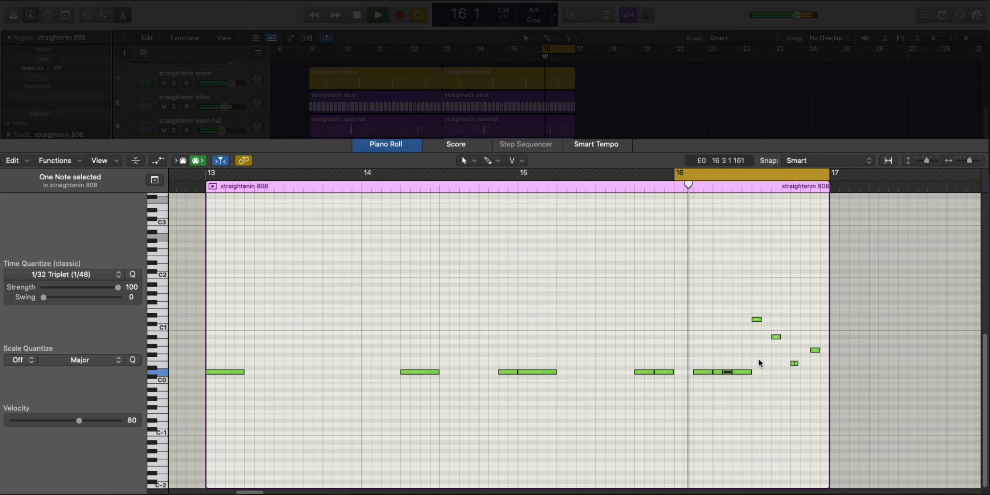
key("space")
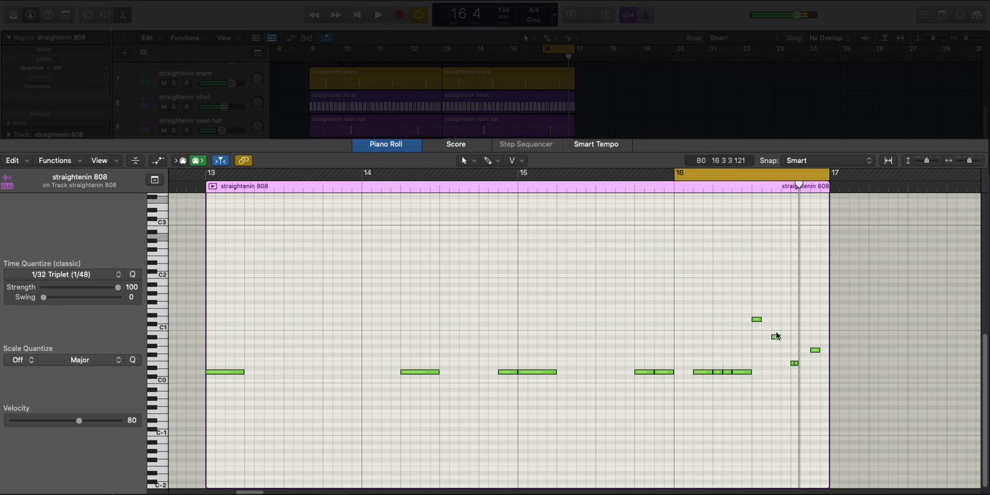
Step: Replace the 808 note midway through beat 3 of bar 16 with a two-note roll and audition bars 13 to 17
left_click_drag(797, 368, 775, 337)
key("space")
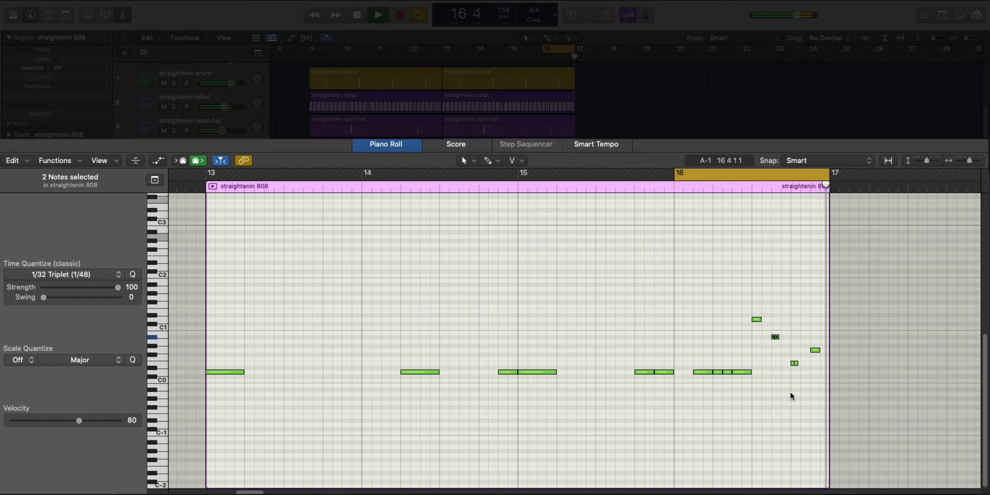
key("space")
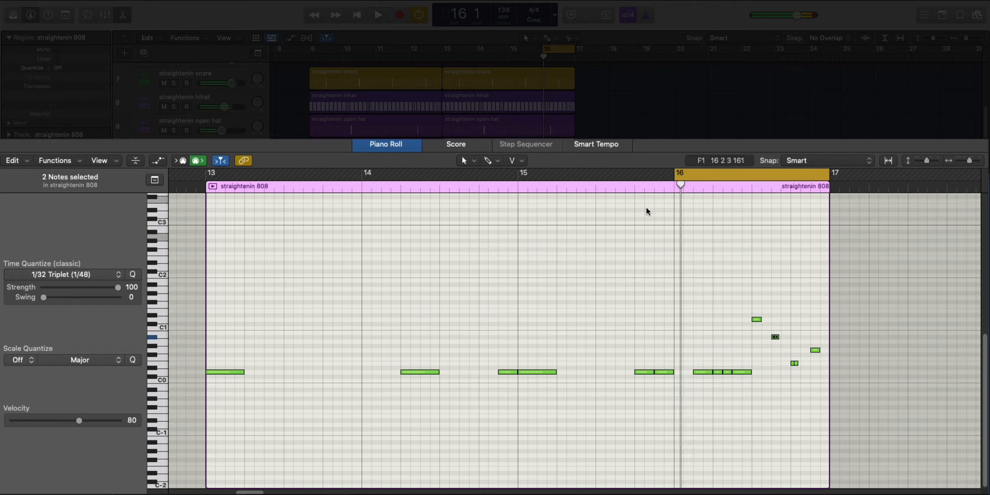
left_click_drag(448, 54, 588, 69)
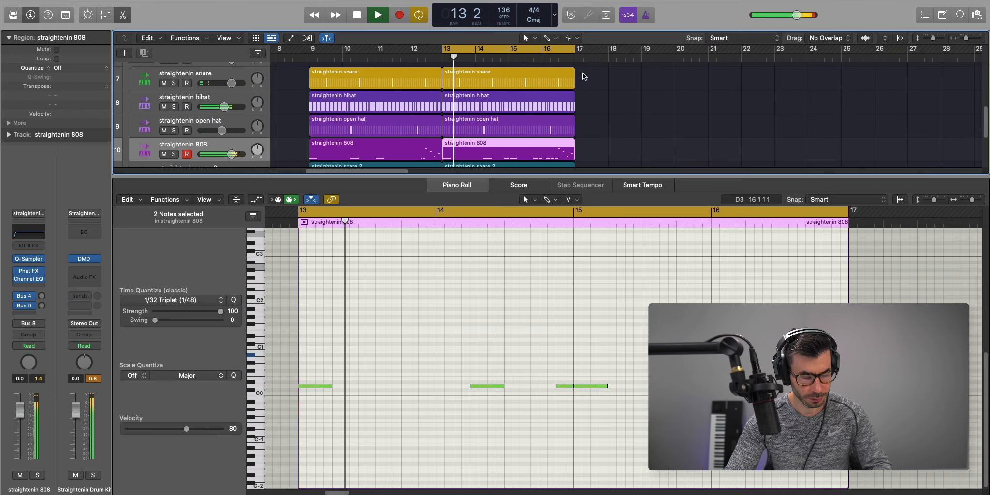
key("p")
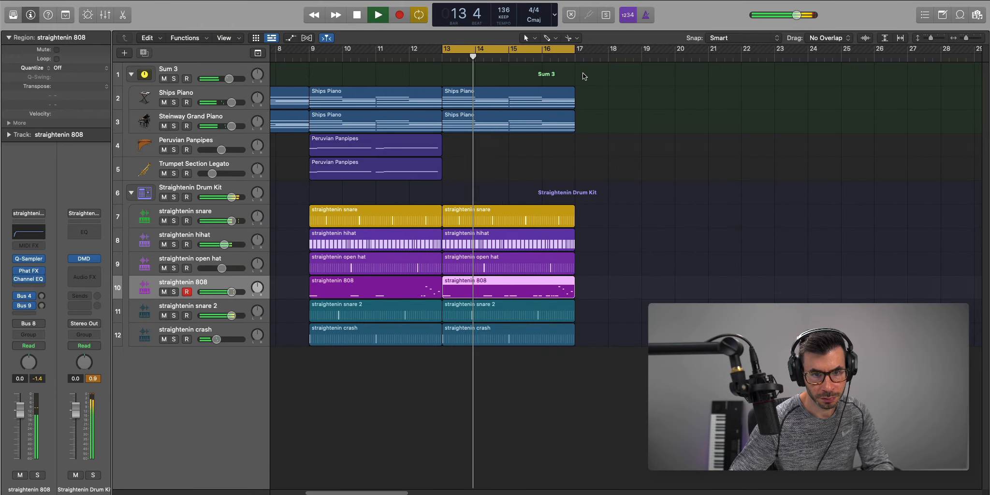
Step: Repeat the Peruvian Panpipes and Trumpet Section Legato regions once so copies start at bar 13
key("super+Down")
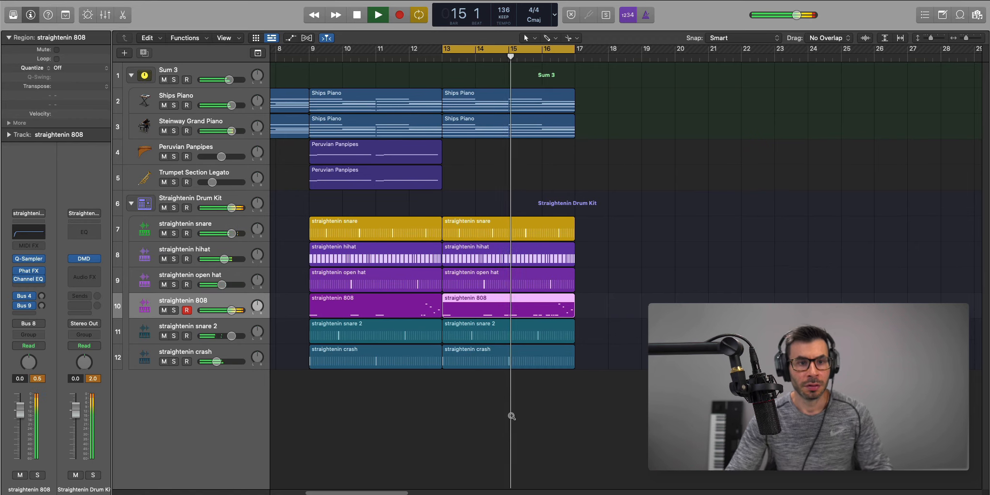
key("super+Left")
key("space")
left_click_drag(484, 195, 437, 157)
key("super+r")
key("space")
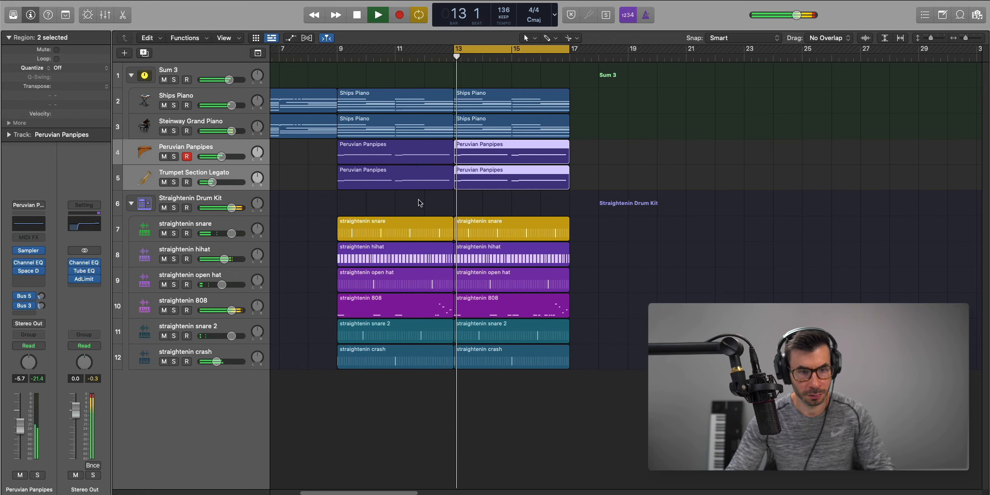
key("x")
key("x")
Step: Repeat the six drum kit regions and the Peruvian Panpipes region from bar 13 so copies start at bar 17
key("super+Left")
key("super+Left")
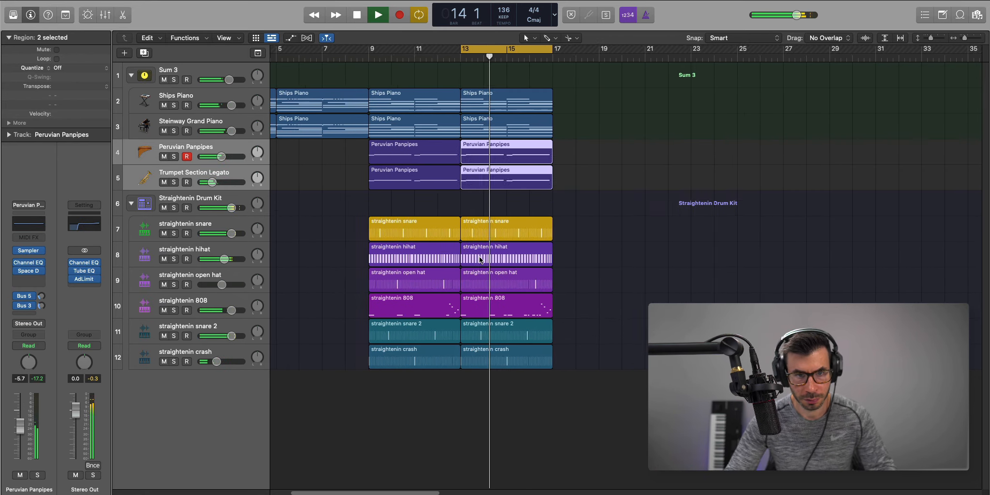
left_click_drag(552, 426, 468, 217)
key("super+r")
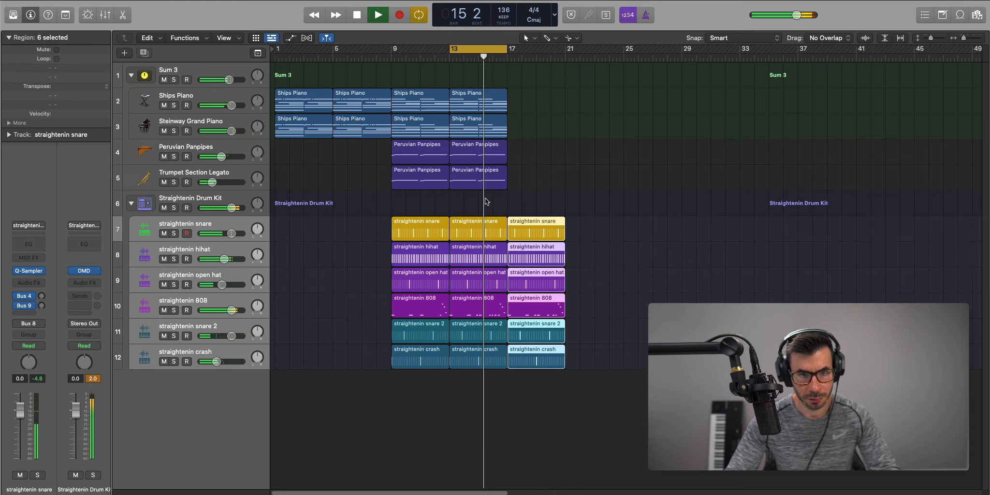
left_click(492, 149)
key("super+r")
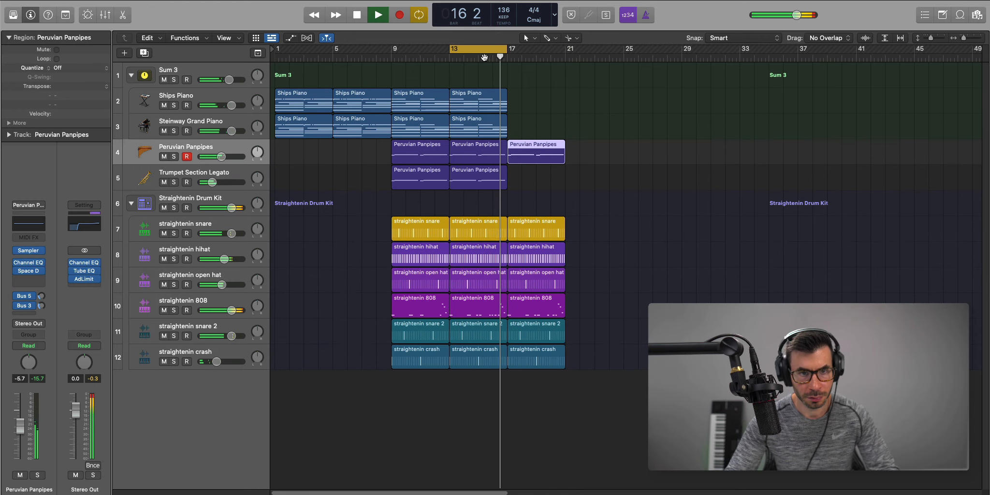
Step: Transpose all notes of the Peruvian Panpipes region at bar 17 down one octave and play from bar 16
key("p")
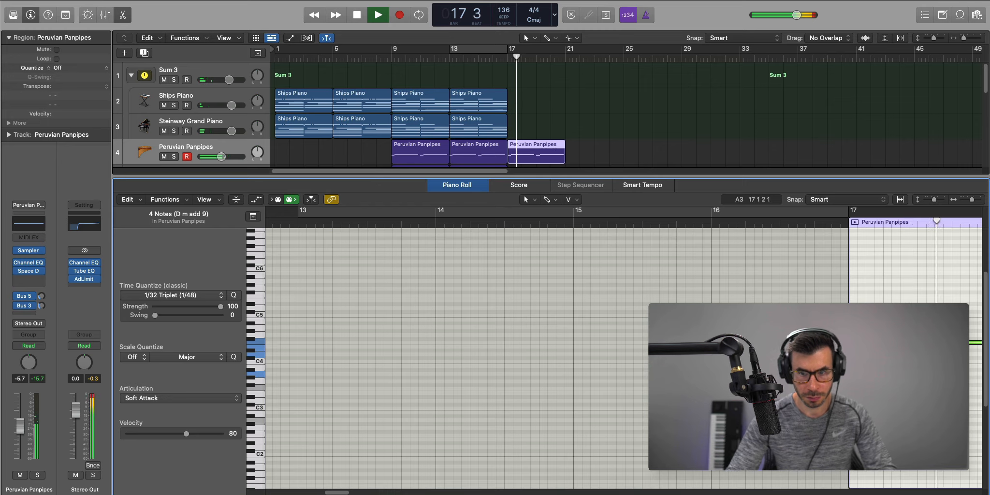
key("space")
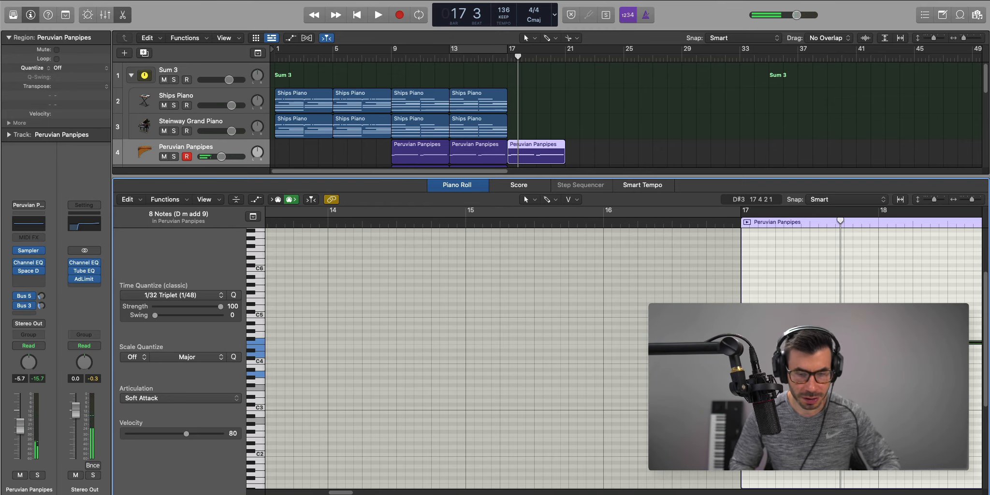
key("alt+shift+Down")
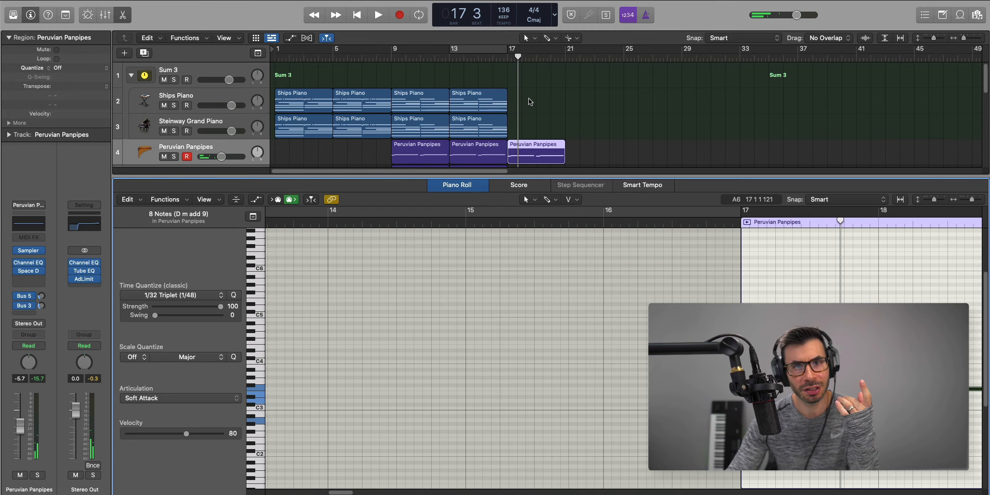
left_click(492, 58)
key("space")
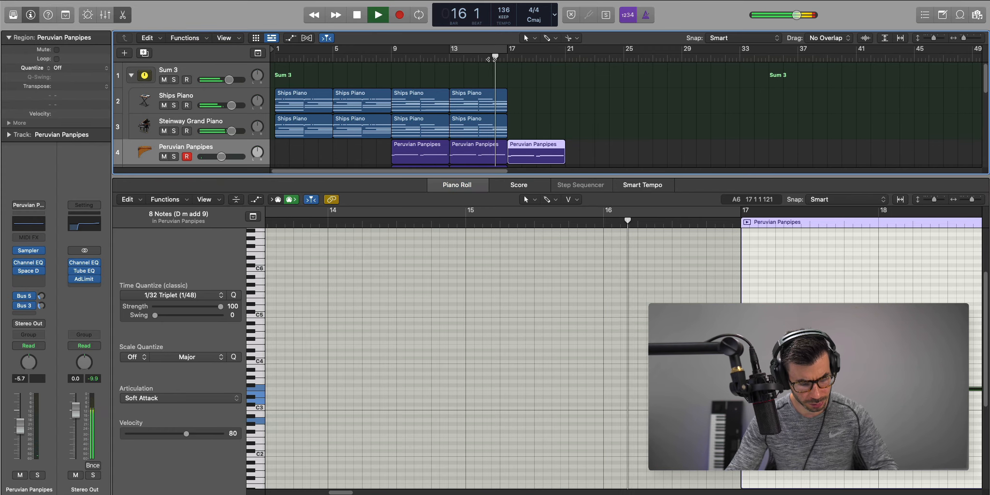
Step: Repeat the Peruvian Panpipes and six drum kit regions of bar 17 so copies start at bar 21
key("p")
left_click_drag(712, 407, 542, 154)
key("super+r")
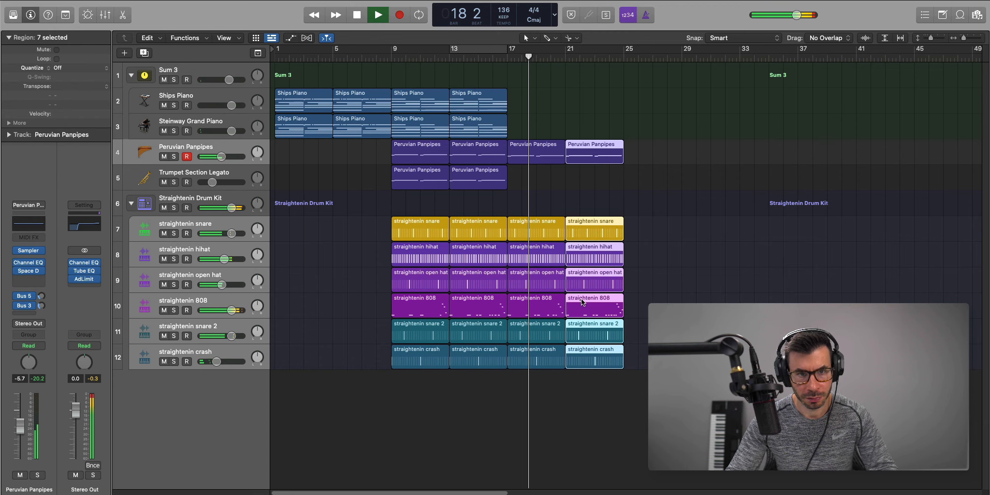
Step: Listen to the repeated panpipes and drum kit section from bar 17 and stop playback
key("super+Left")
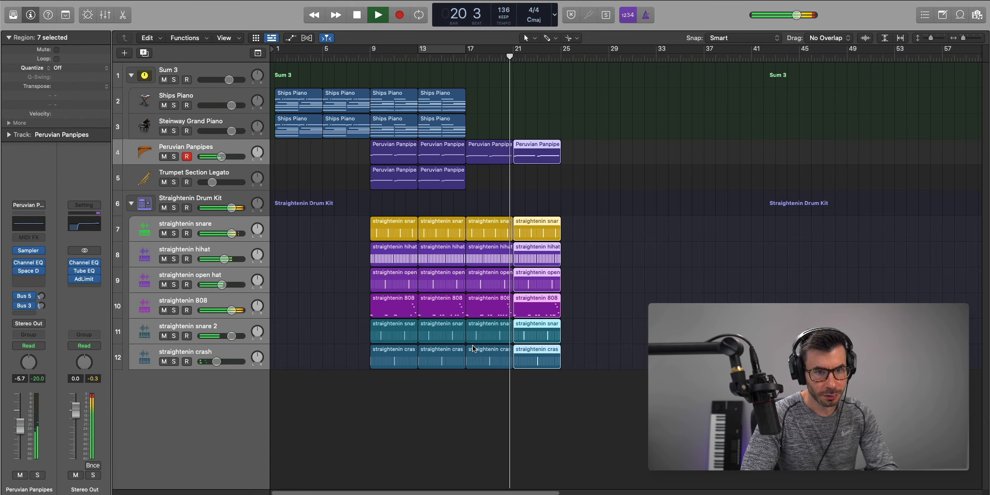
key("space")
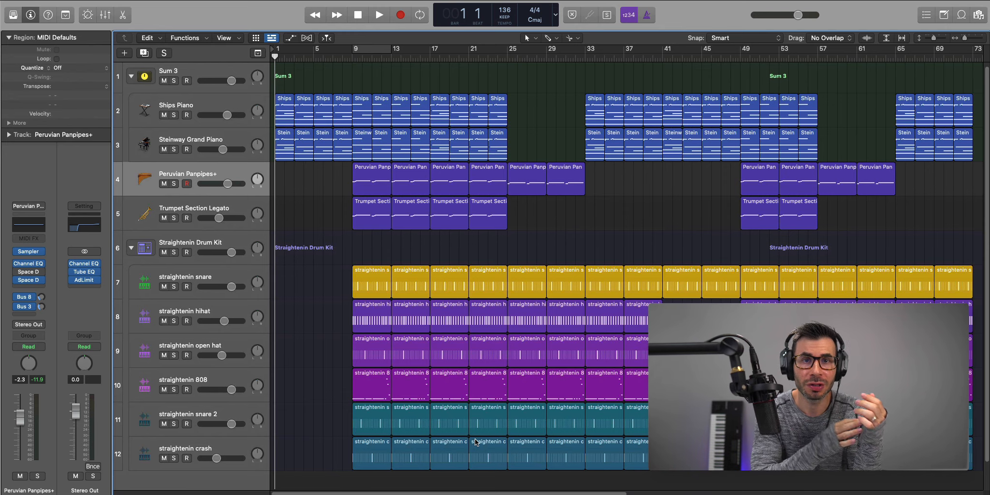
Step: Play the full arrangement from bar 1 past its end at bar 73, reviewing the section layout, and return the playhead to bar 1
key("space")
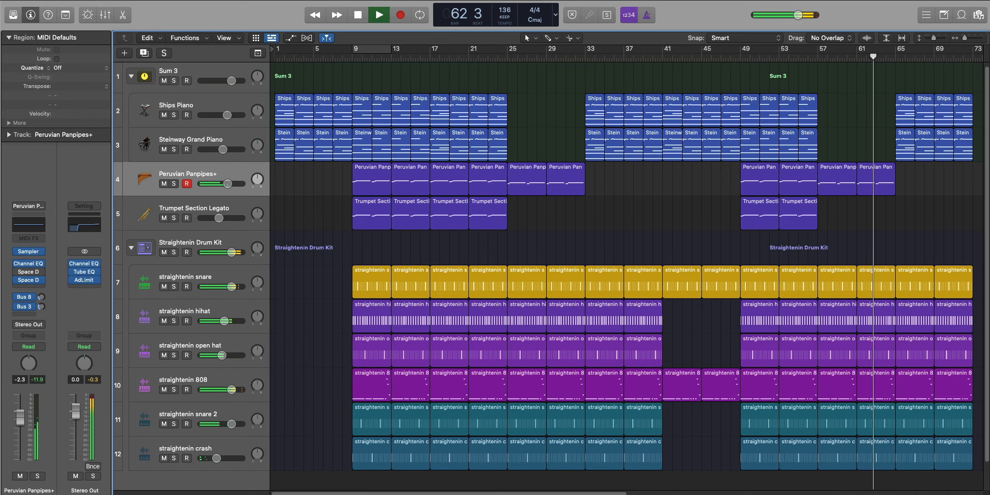
key("super+Left")
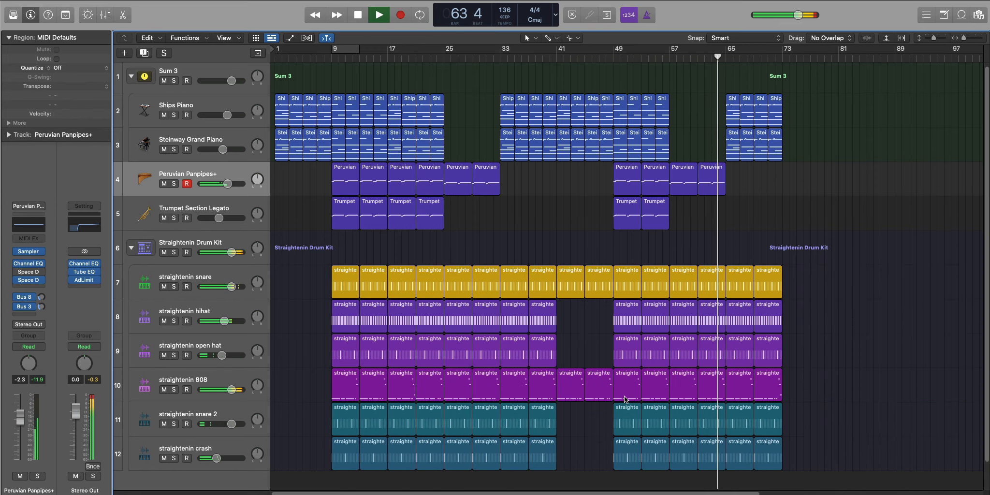
key("super+Up")
key("super+Up")
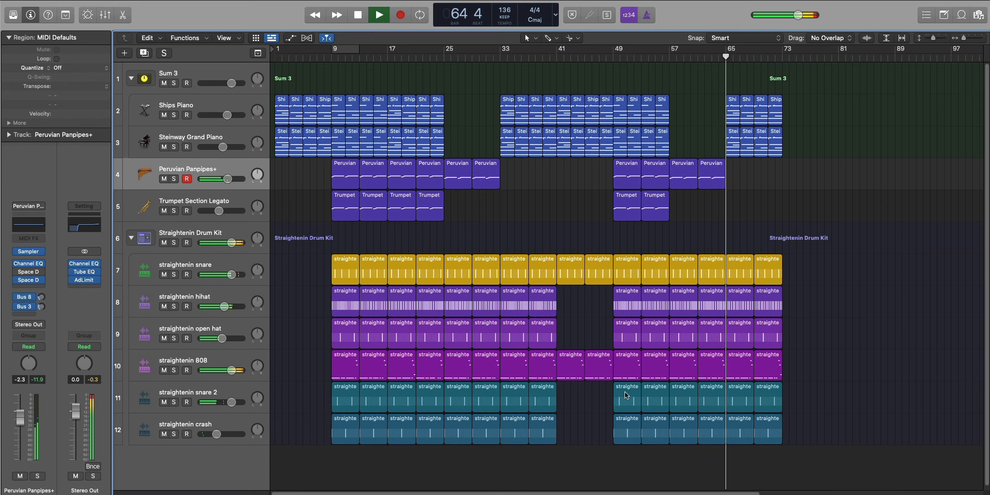
key("super+Up")
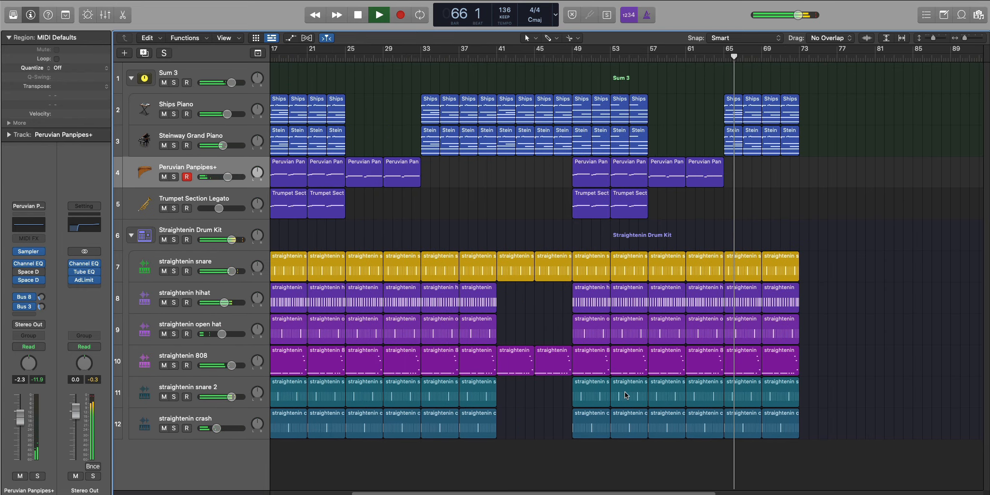
key("super+Left")
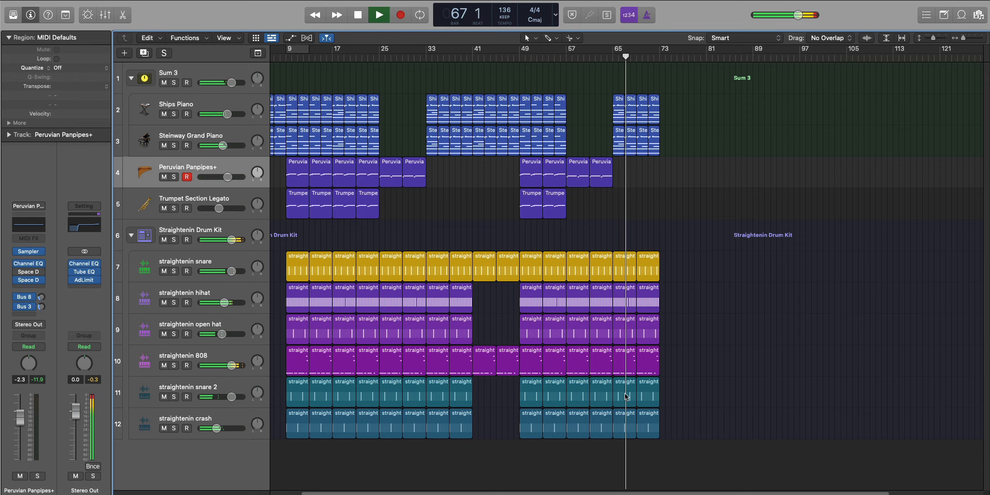
scroll(626, 397, "left", 3)
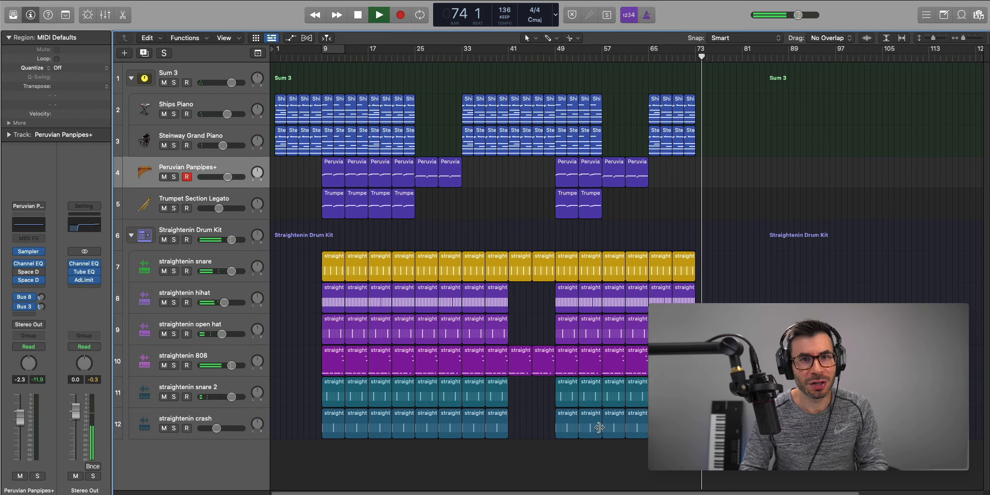
key("Return")
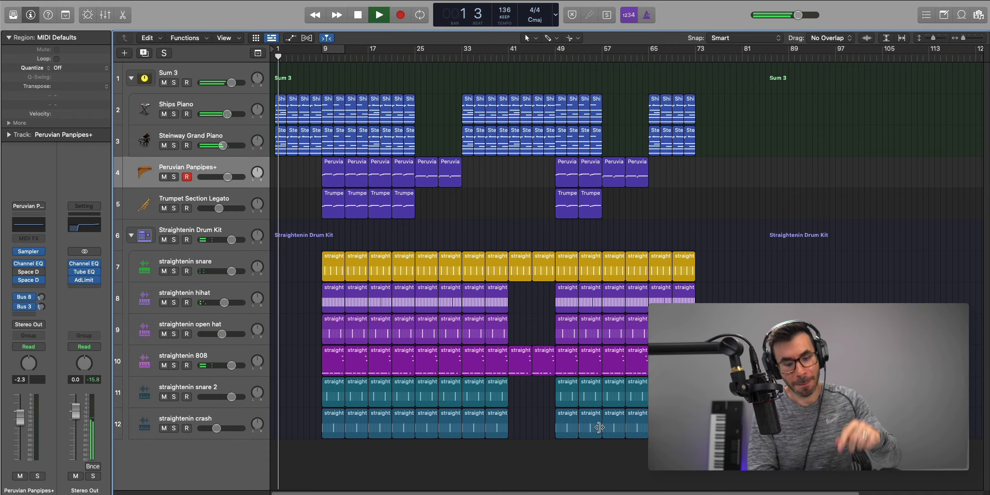